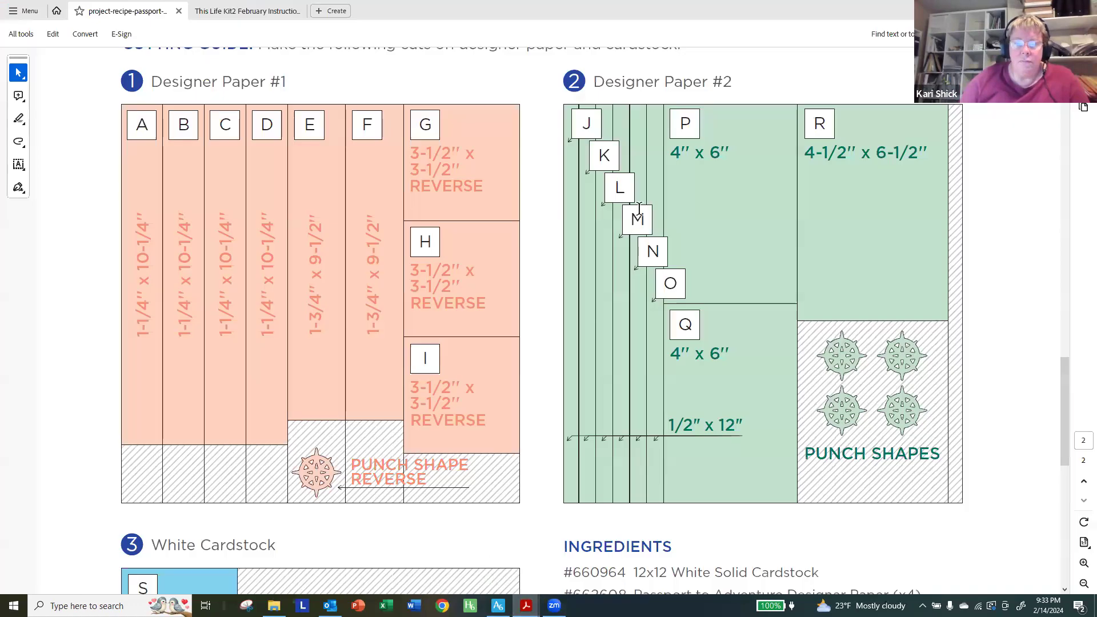
# - Review the project recipe's finished layout, lettered sketch and cutting guide for the sizes and placement of pieces A and B
pyautogui.scroll(5, 1074, 228)
pyautogui.scroll(15, 1076, 193)
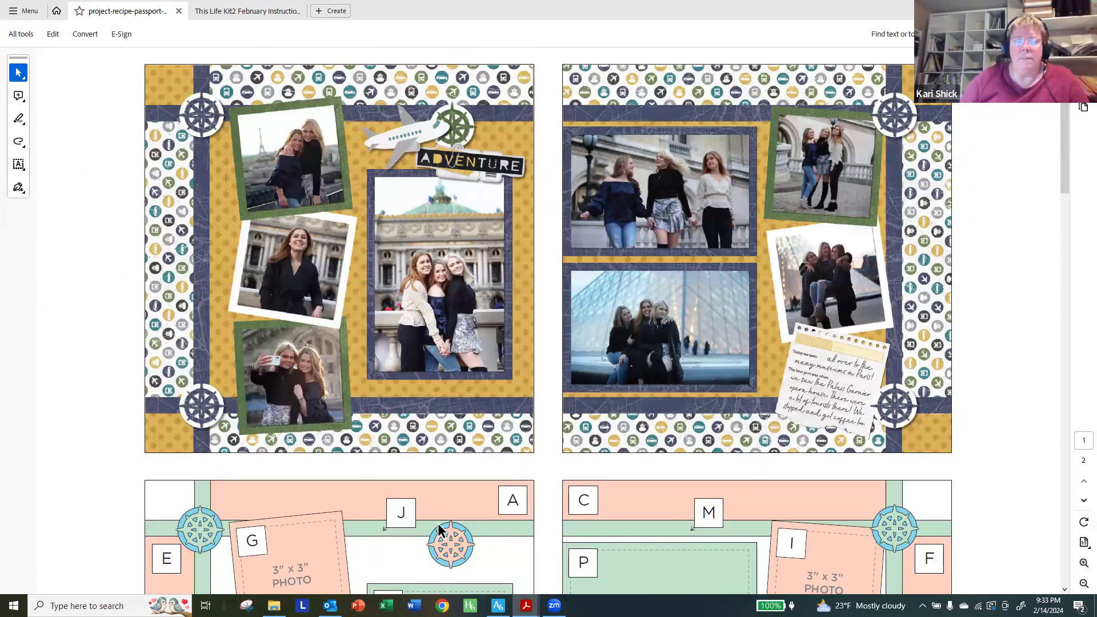
pyautogui.scroll(-6, 441, 514)
pyautogui.scroll(-11, 442, 503)
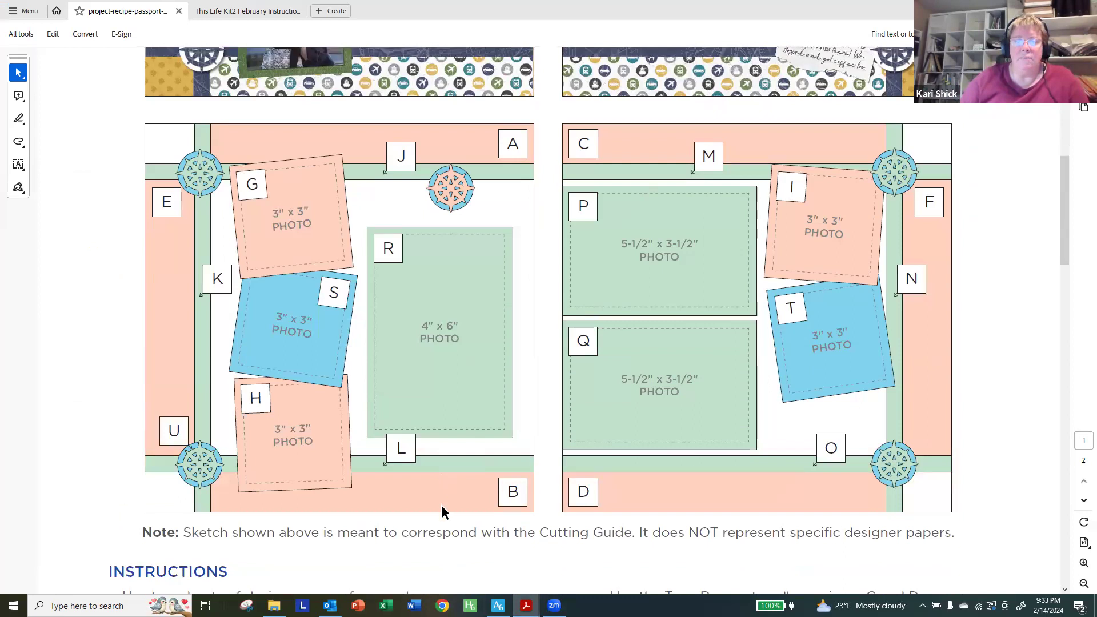
pyautogui.scroll(-4, 441, 505)
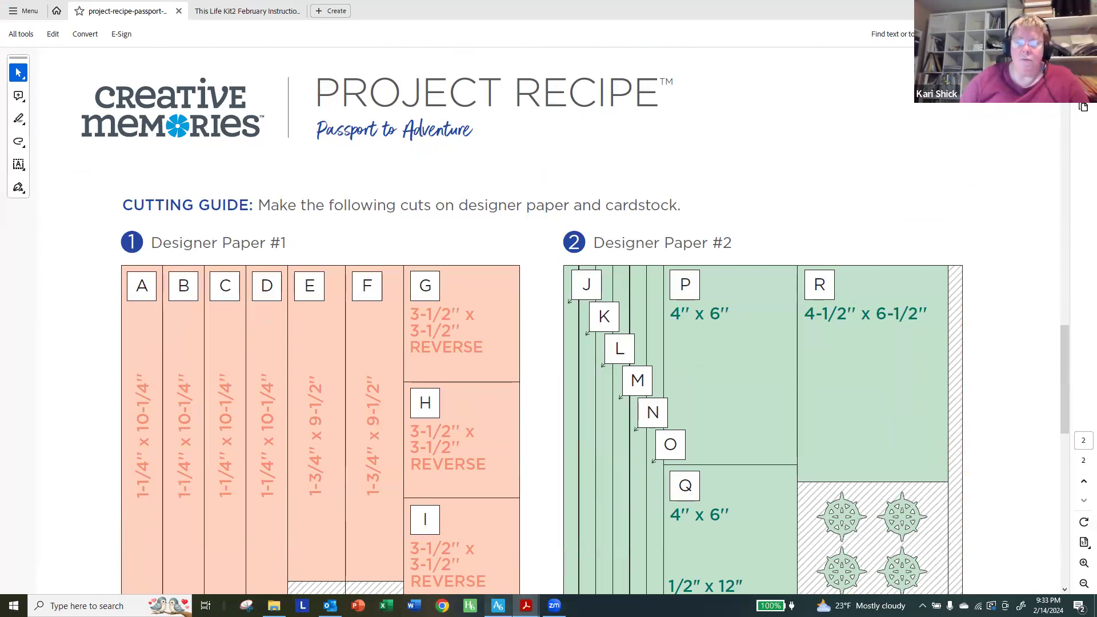
# - Switch to Artisan, insert a 10.25 x 1.25 in rectangle and place it flush with the page's top right corner
pyautogui.click(498, 605)
pyautogui.click(50, 22)
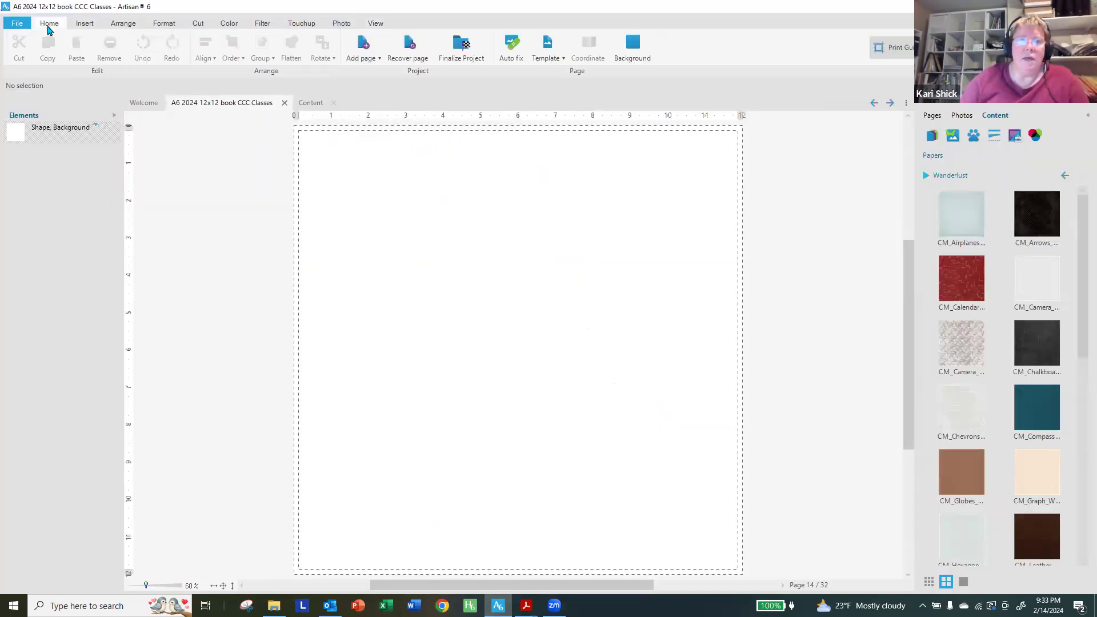
pyautogui.click(84, 23)
pyautogui.click(330, 51)
pyautogui.click(345, 80)
pyautogui.doubleClick(979, 205)
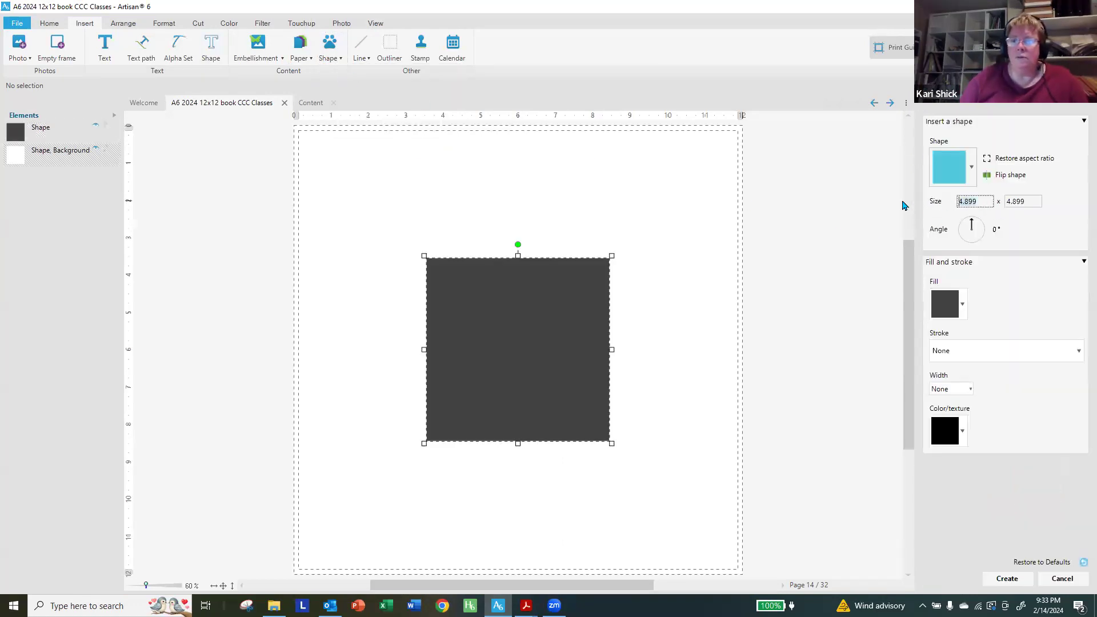
pyautogui.write('10')
pyautogui.press('Tab')
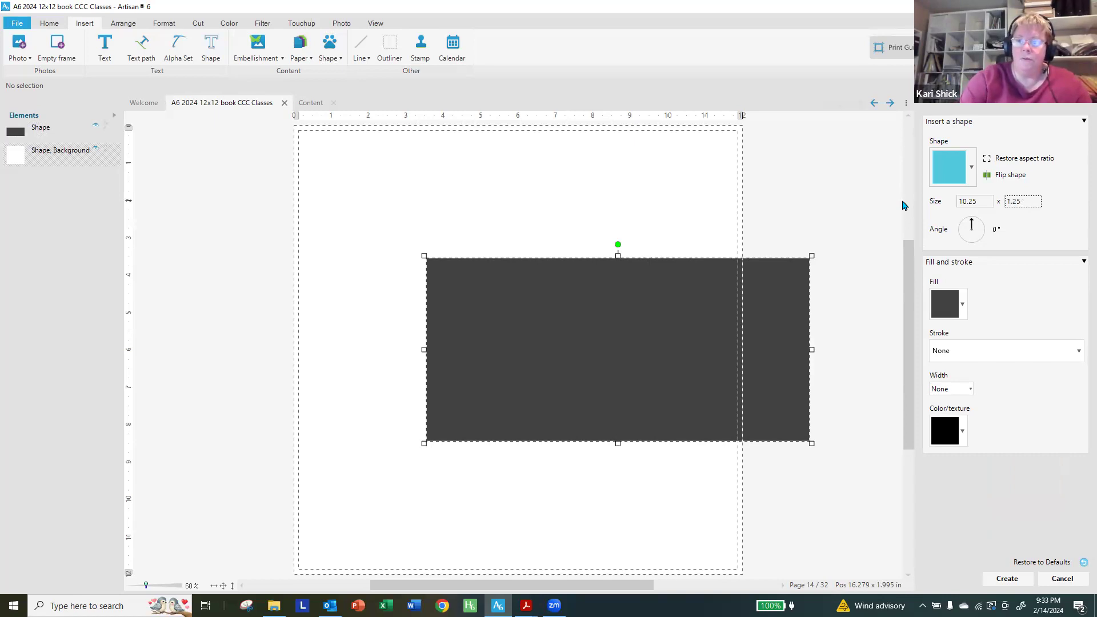
pyautogui.press('Return')
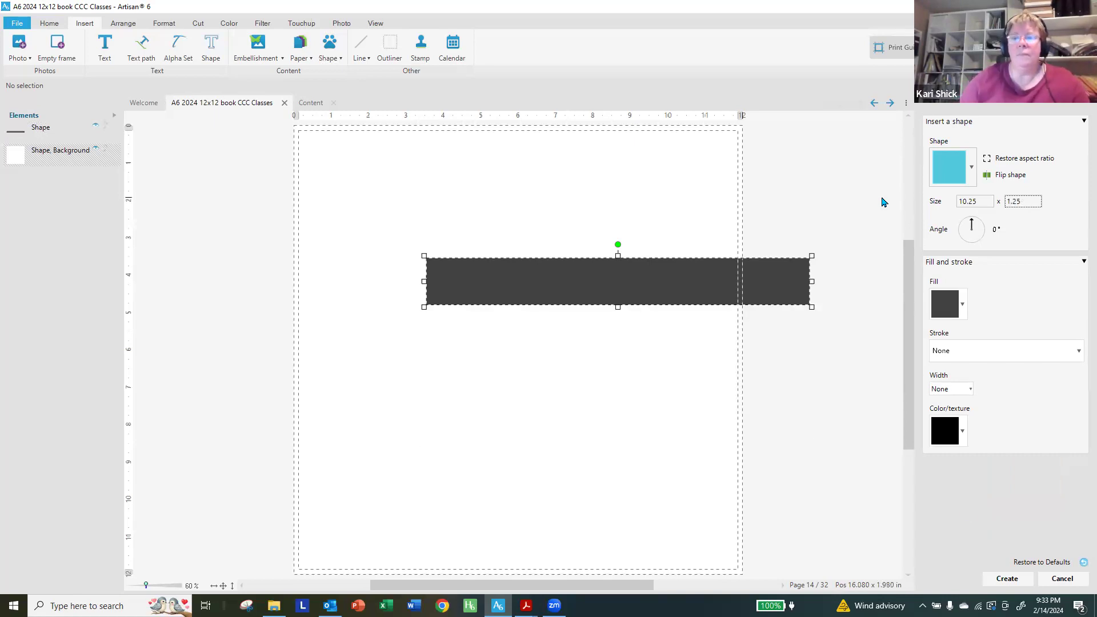
pyautogui.click(1006, 578)
pyautogui.moveTo(693, 279); pyautogui.dragTo(634, 150)
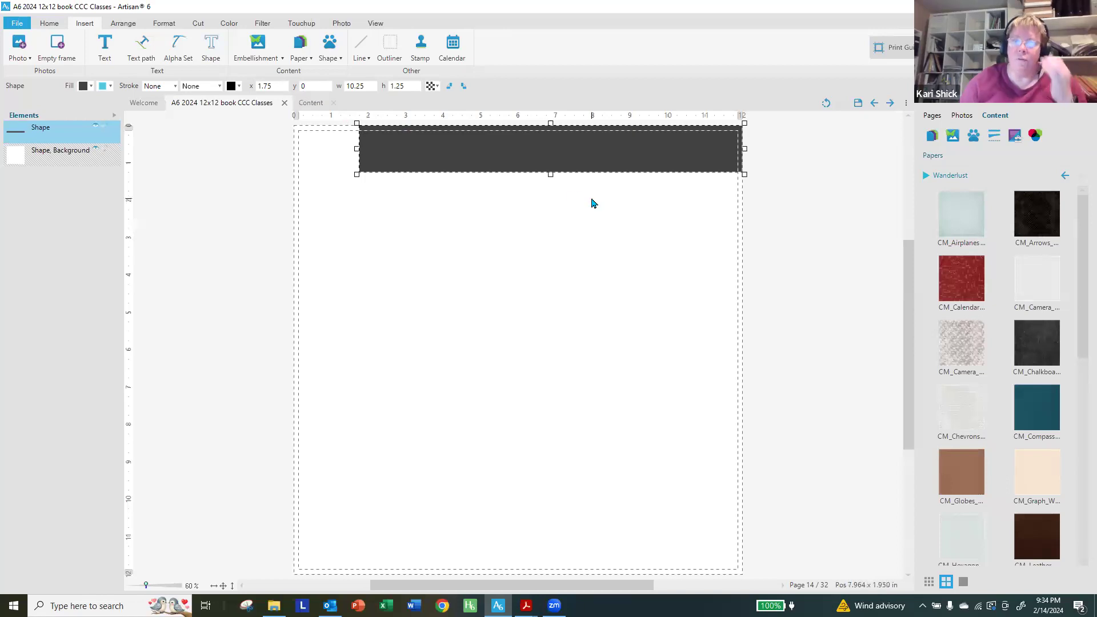
# - Copy the top strip, paste it and place the duplicate flush with the page's bottom right corner
pyautogui.rightClick(466, 154)
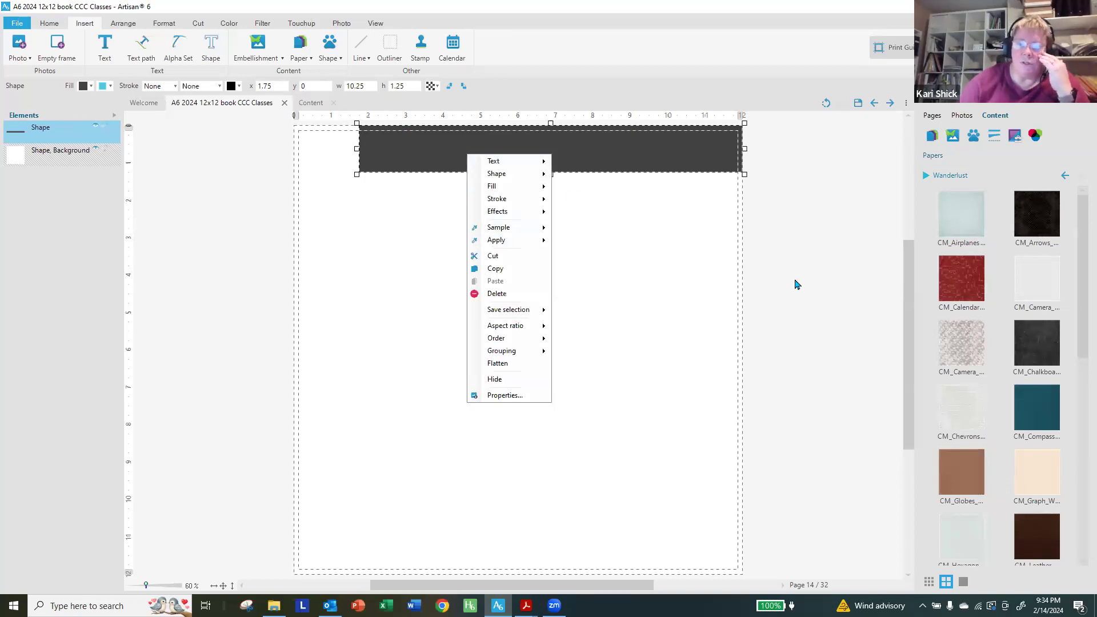
pyautogui.click(521, 273)
pyautogui.rightClick(514, 288)
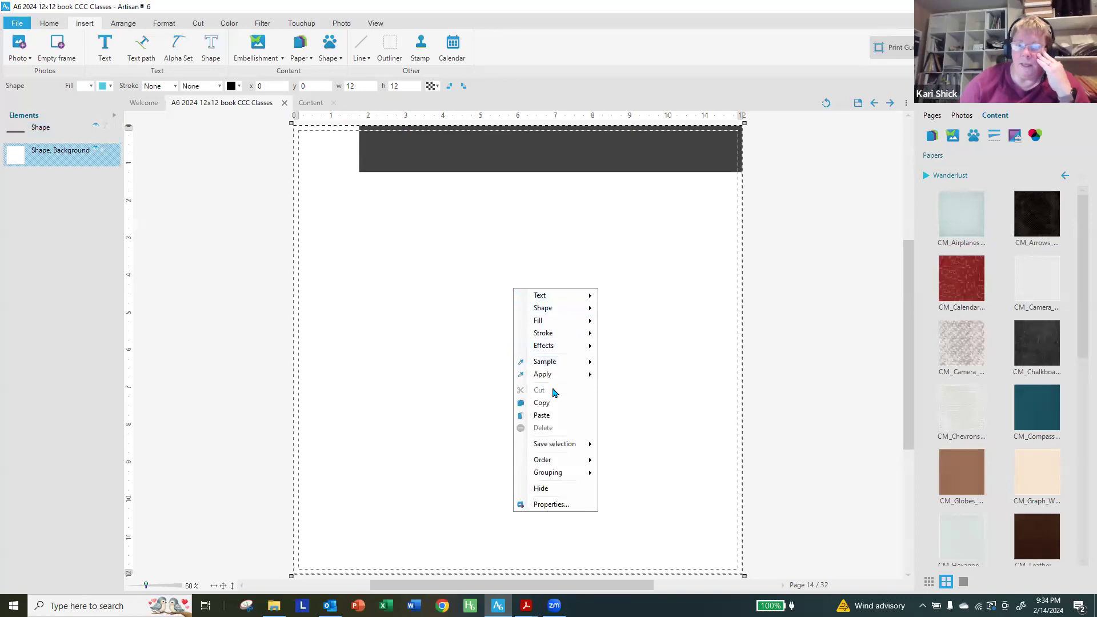
pyautogui.click(537, 416)
pyautogui.moveTo(586, 354); pyautogui.dragTo(617, 554)
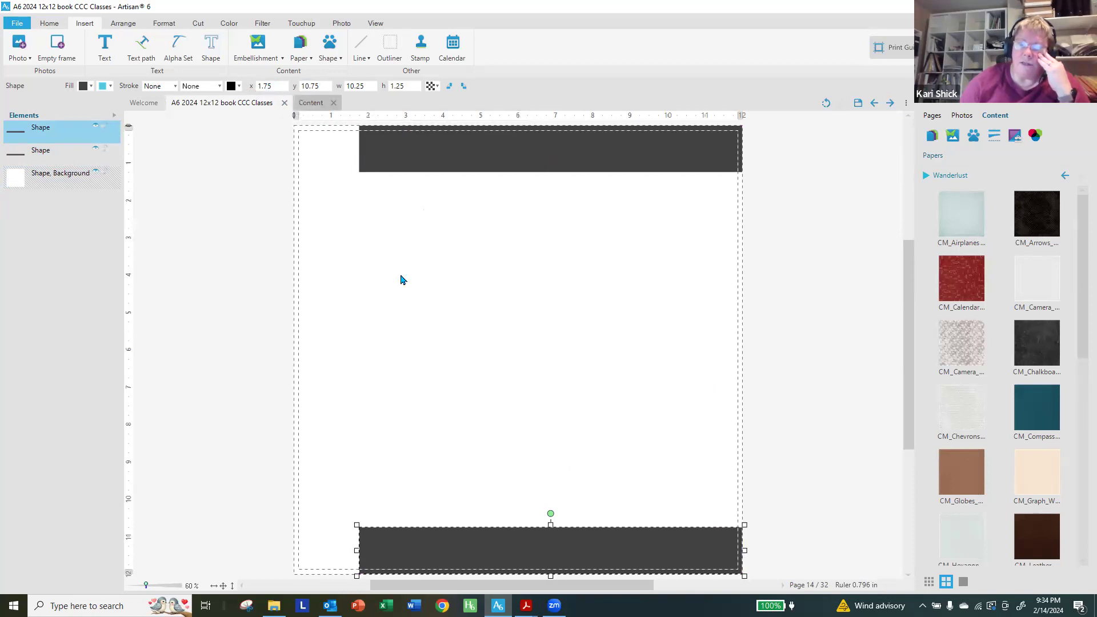
pyautogui.click(855, 537)
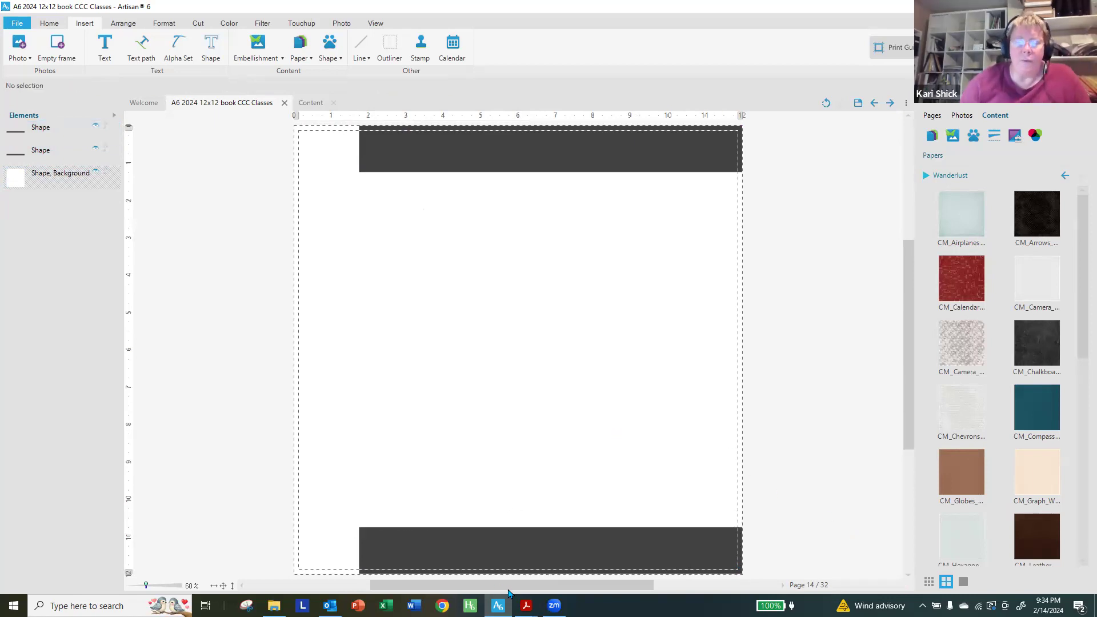
# - Check the position and size of side piece E in the project recipe PDF, then return to Artisan
pyautogui.moveTo(526, 606)
pyautogui.click(466, 564)
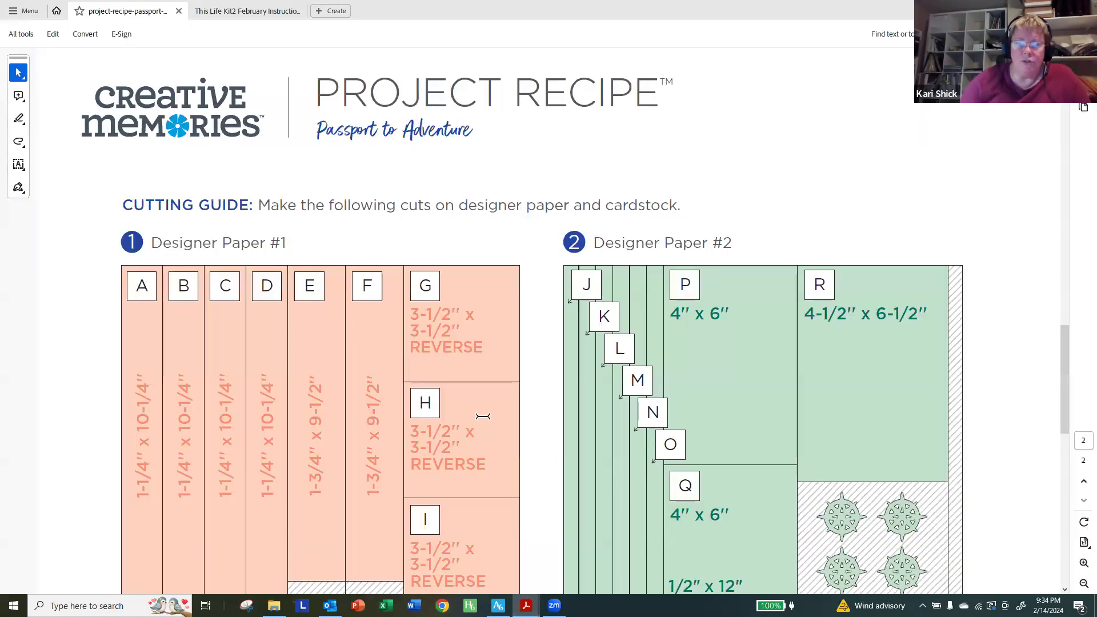
pyautogui.scroll(15, 190, 320)
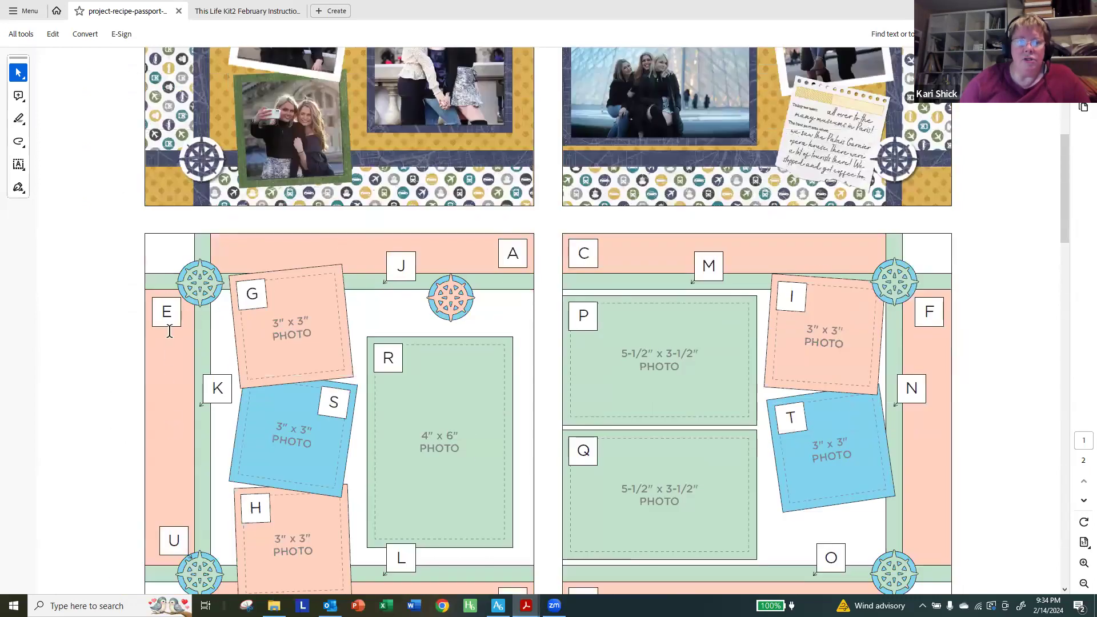
pyautogui.scroll(-10, 167, 469)
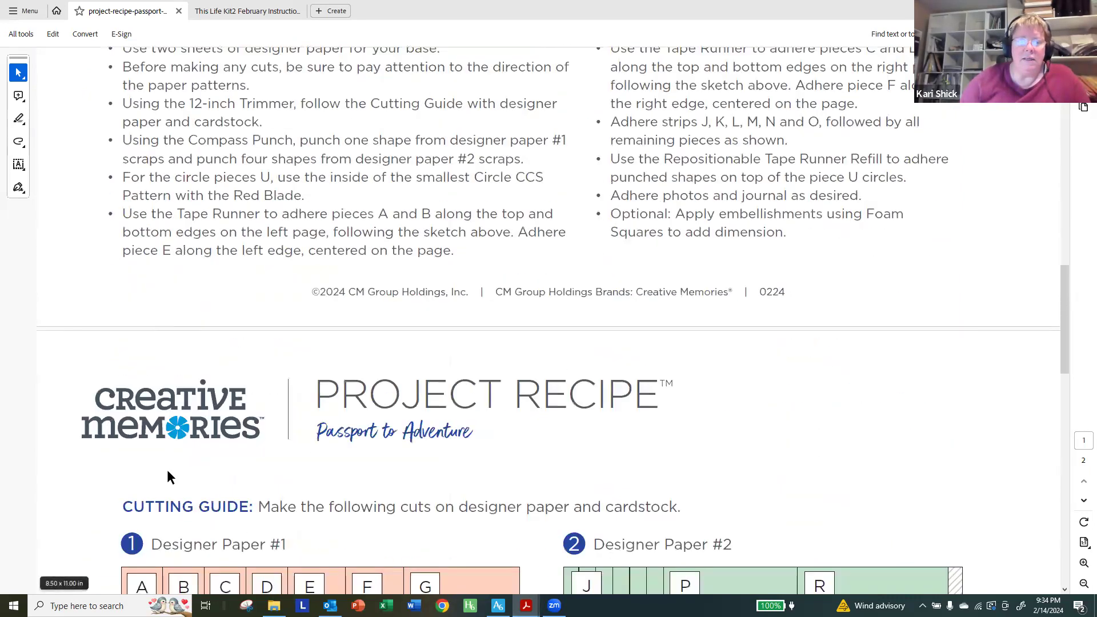
pyautogui.scroll(-5, 167, 470)
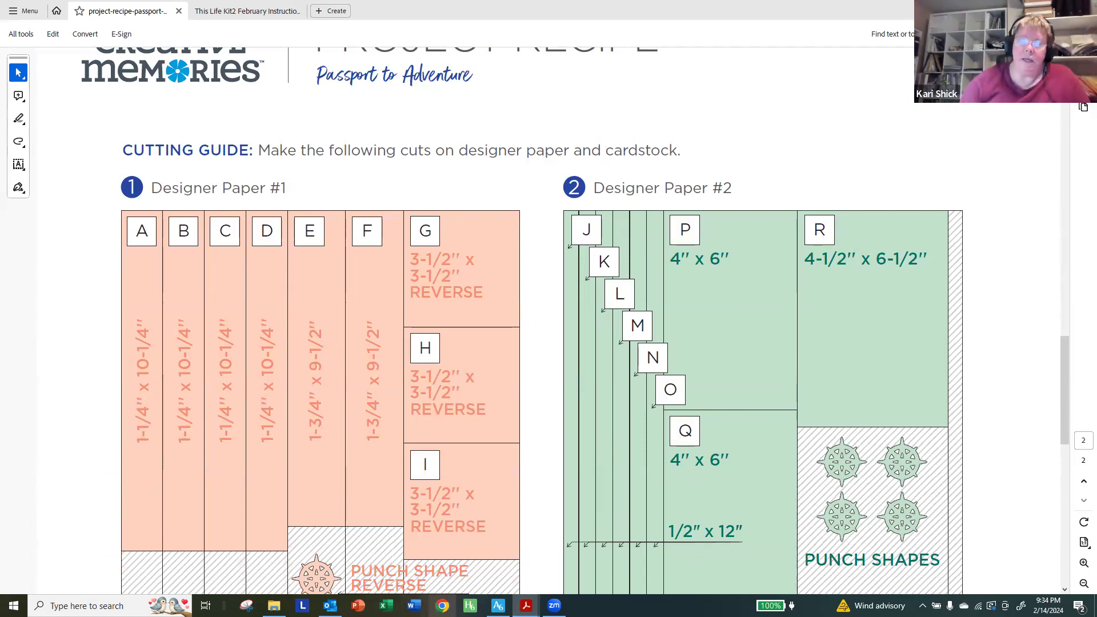
pyautogui.click(497, 605)
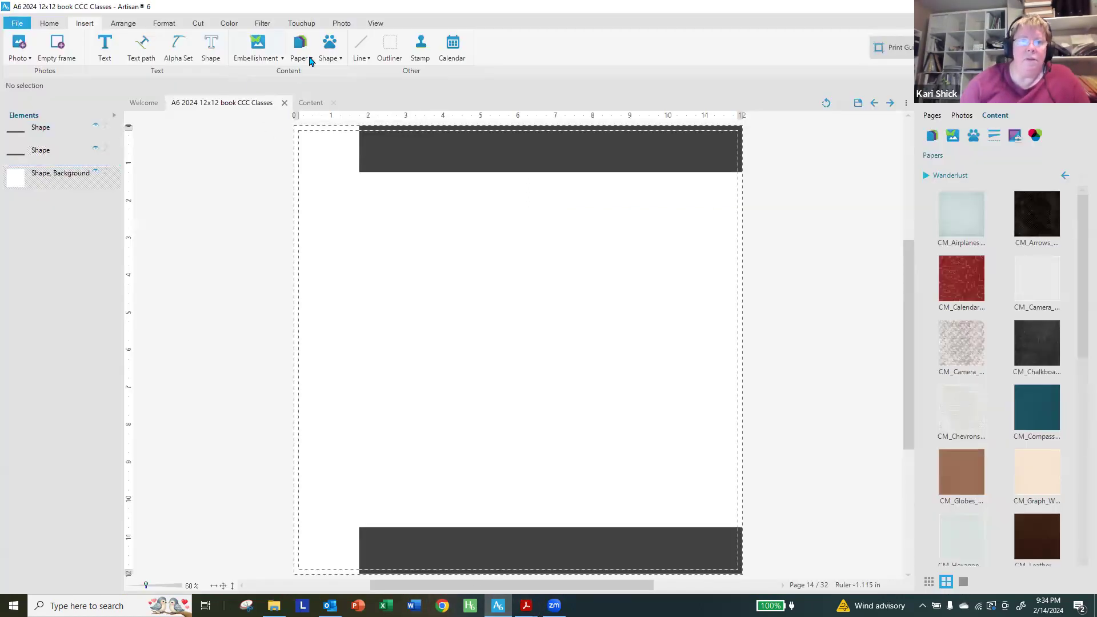
# - Insert a 1.75 x 9.5 in rectangle and place it against the page's left edge, centered vertically between the two strips
pyautogui.click(330, 46)
pyautogui.click(351, 71)
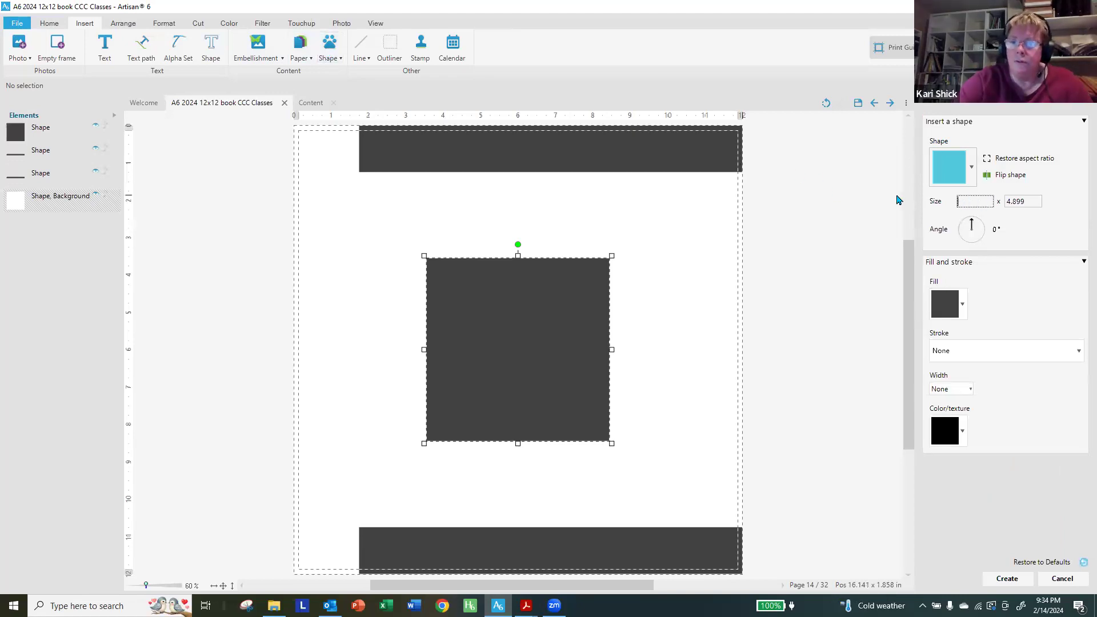
pyautogui.write('1.75')
pyautogui.press('Tab')
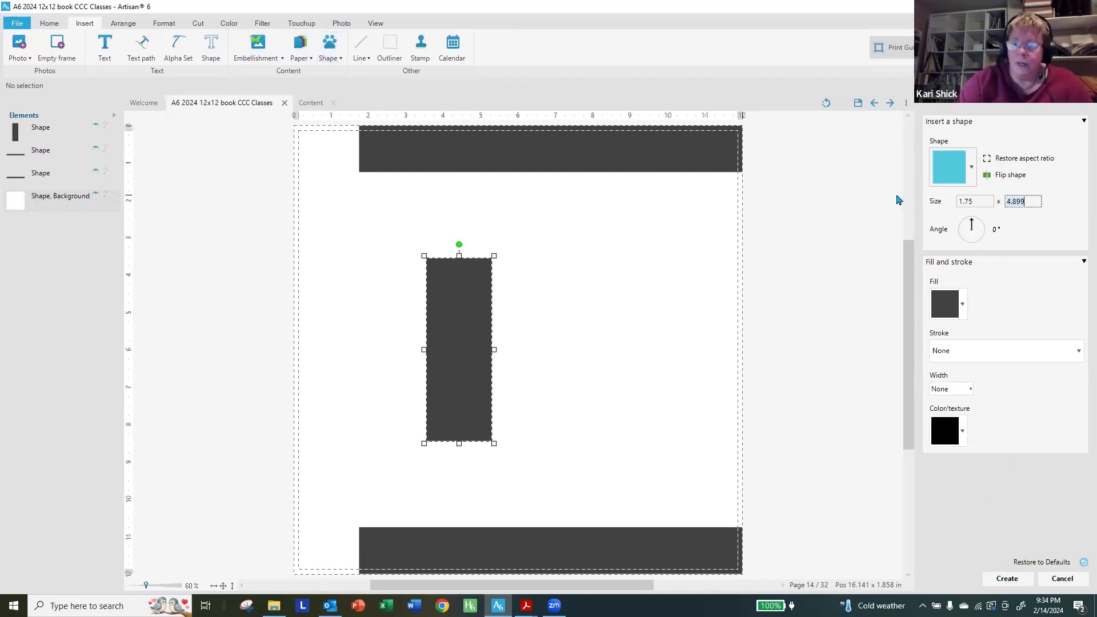
pyautogui.press('Return')
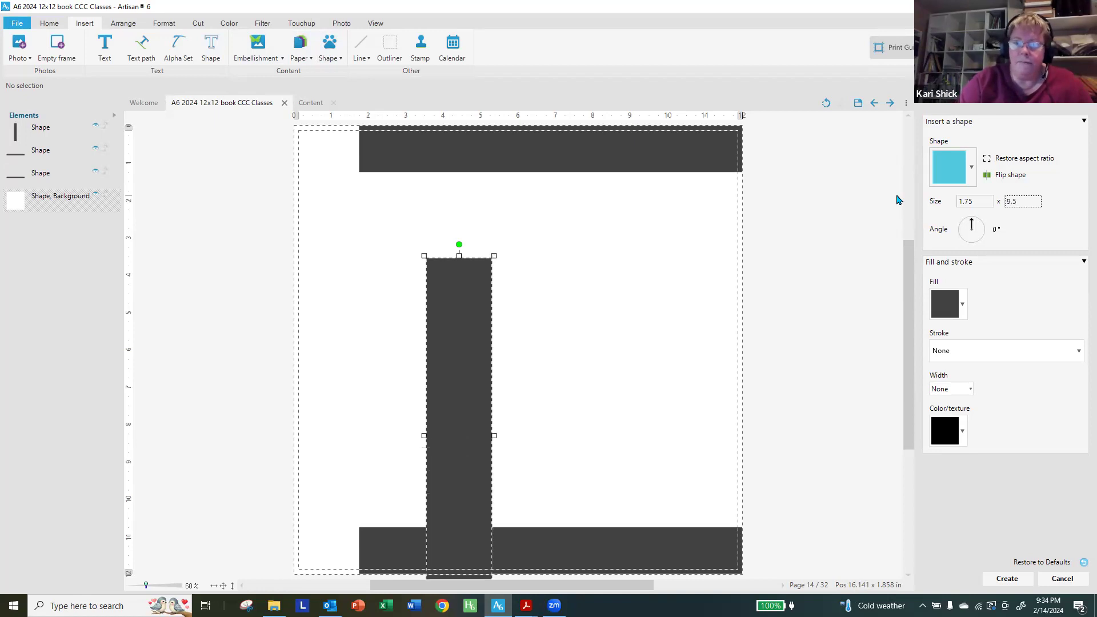
pyautogui.click(1007, 579)
pyautogui.moveTo(478, 421); pyautogui.dragTo(344, 336)
pyautogui.click(251, 393)
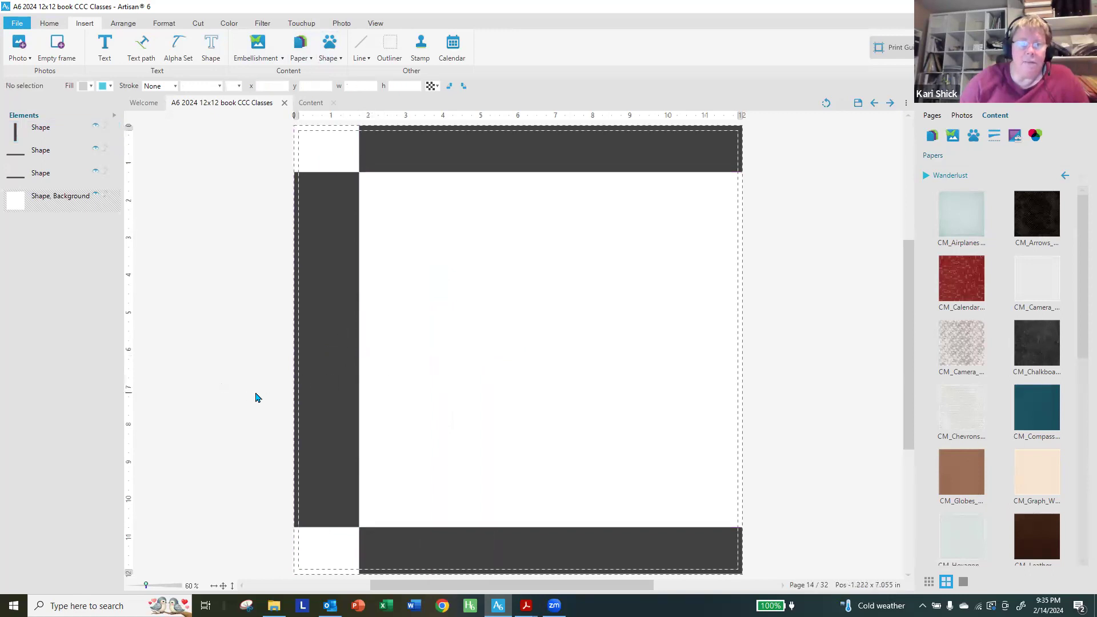
pyautogui.click(338, 220)
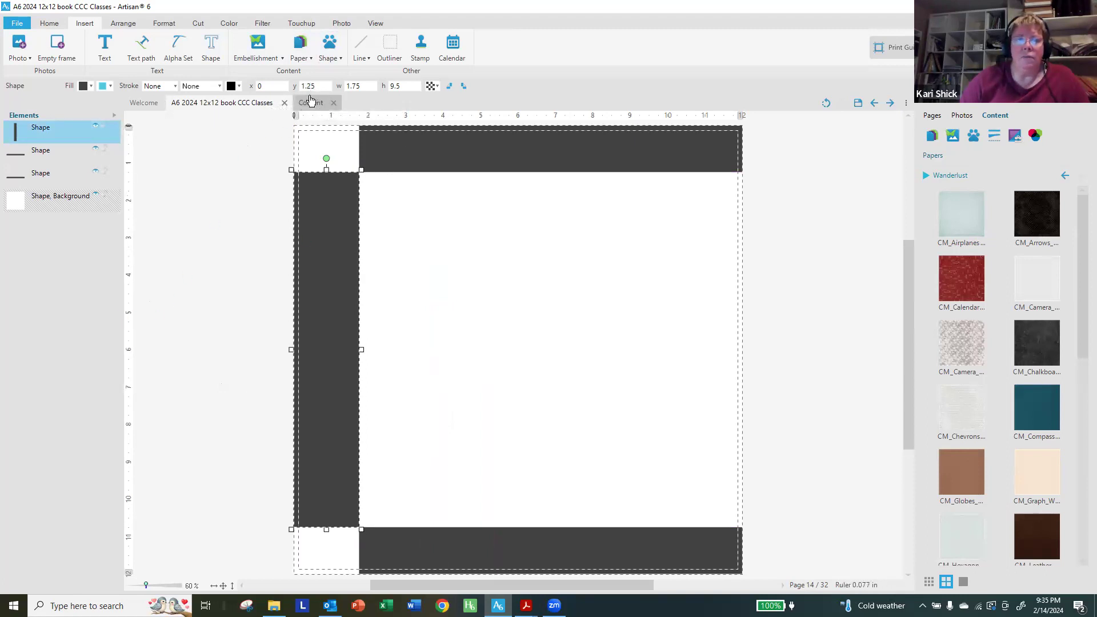
pyautogui.click(167, 310)
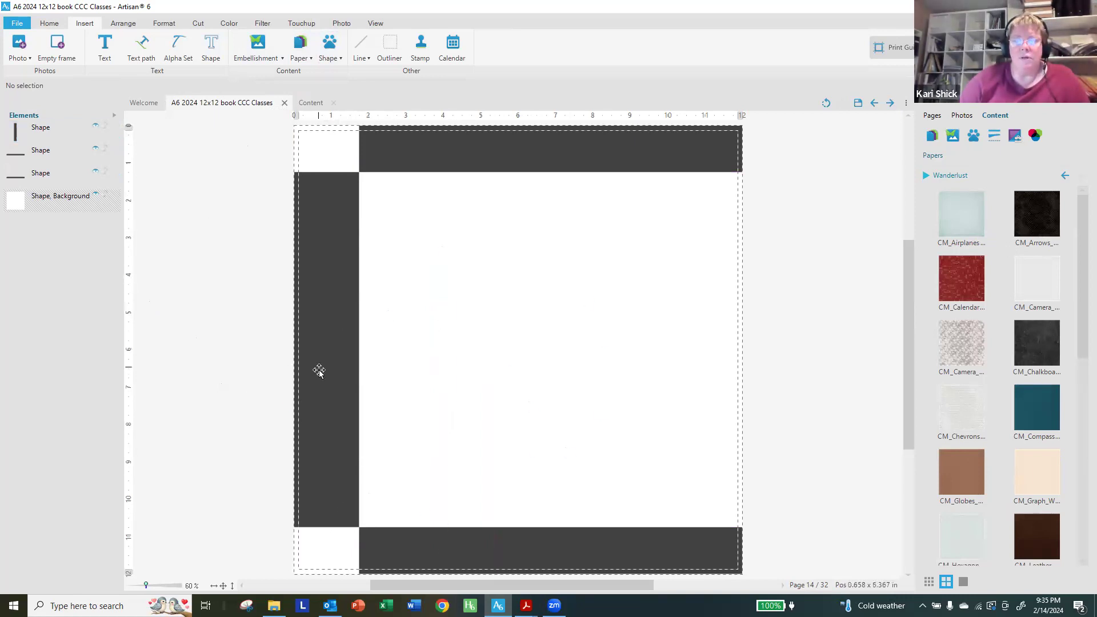
# - Start a new rectangle shape sized 12 x 12 in to serve as a full-page base sheet
pyautogui.click(336, 60)
pyautogui.click(346, 69)
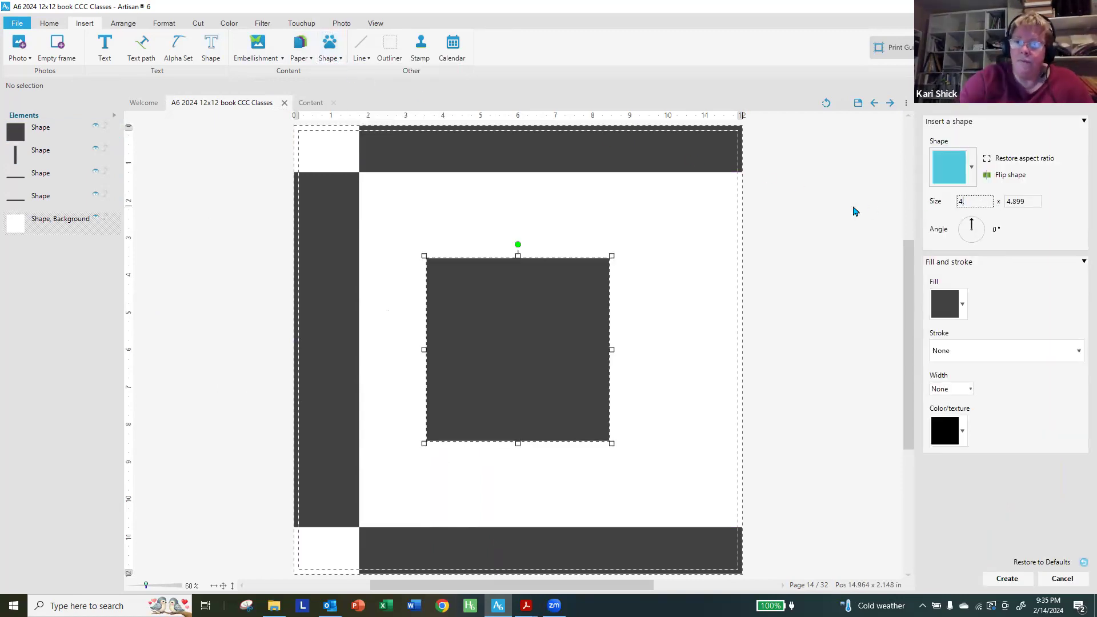
pyautogui.write('12')
pyautogui.press('Tab')
pyautogui.write('12')
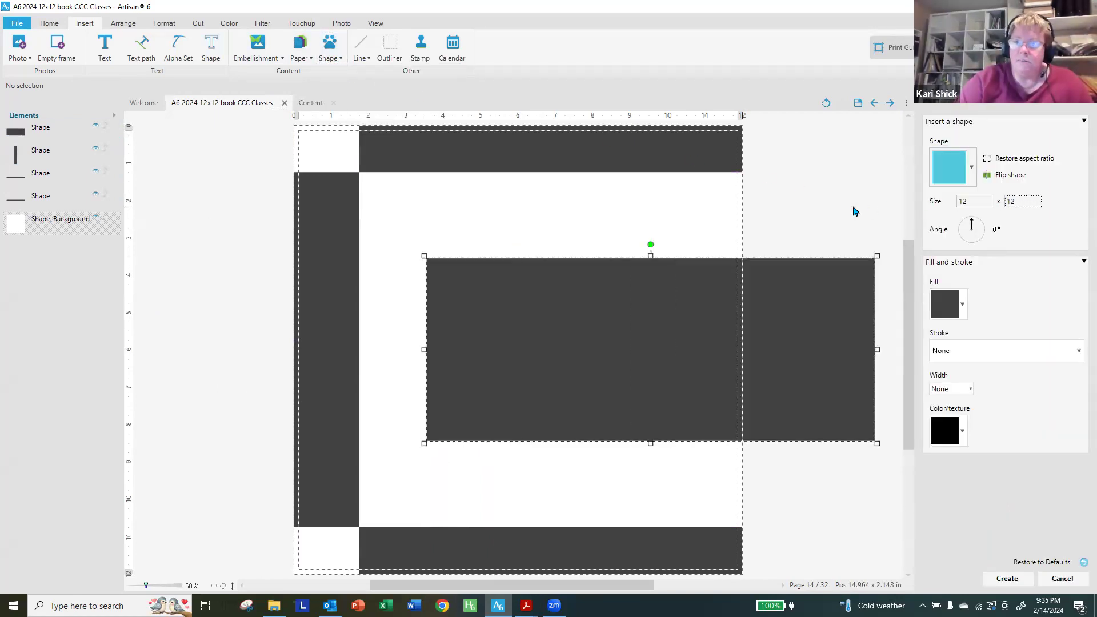
pyautogui.press('Tab')
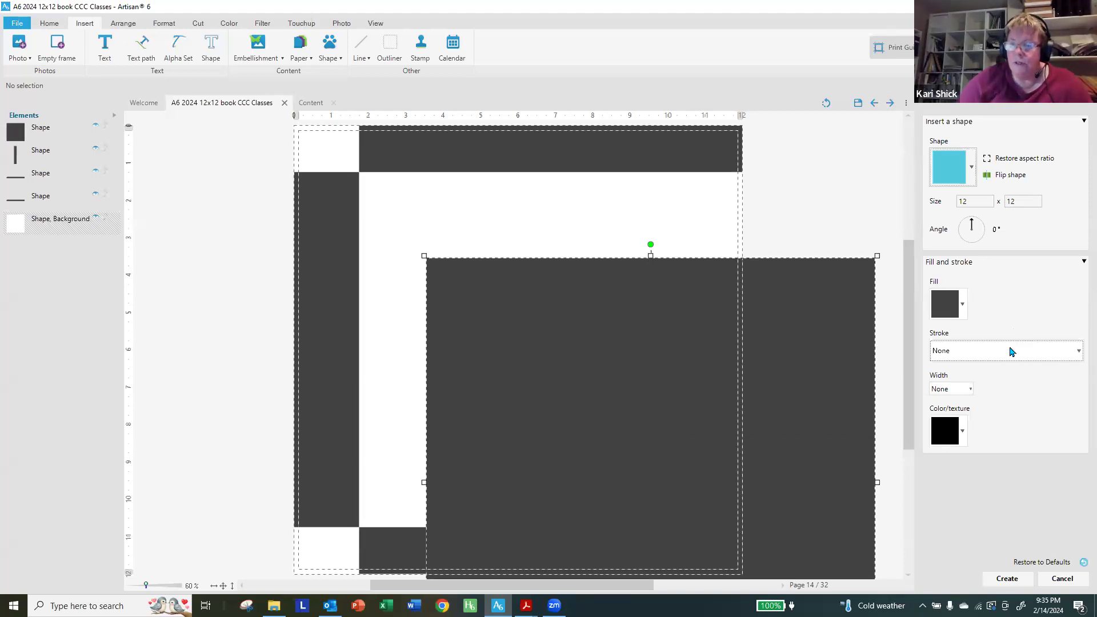
# - Give the 12 x 12 in square a solid white fill and create it on the page
pyautogui.click(1011, 351)
pyautogui.click(963, 313)
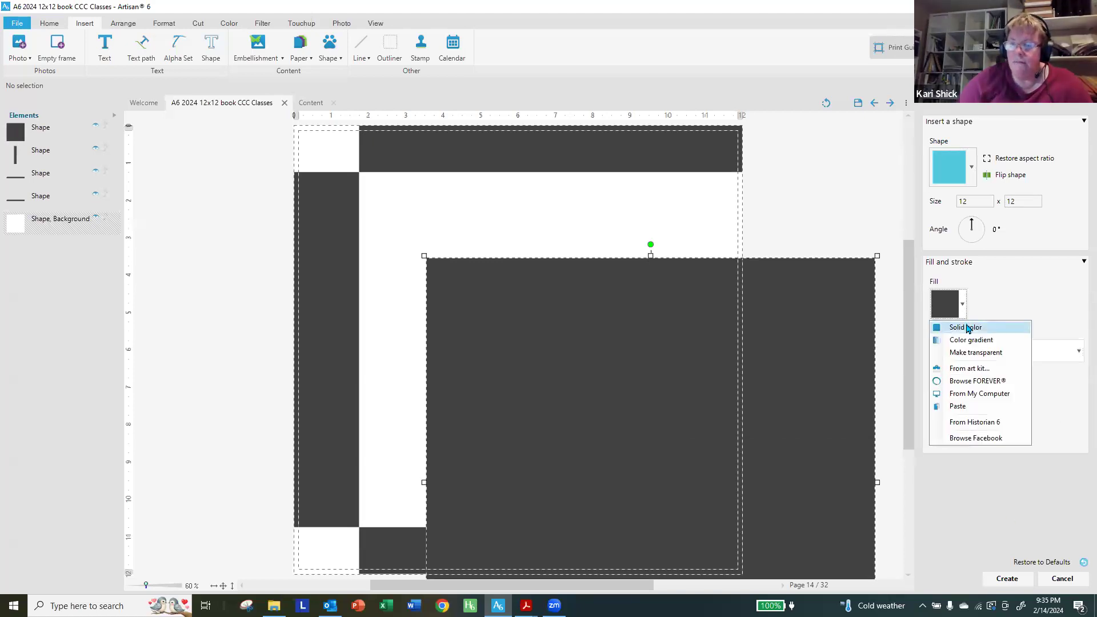
pyautogui.click(967, 327)
pyautogui.click(818, 94)
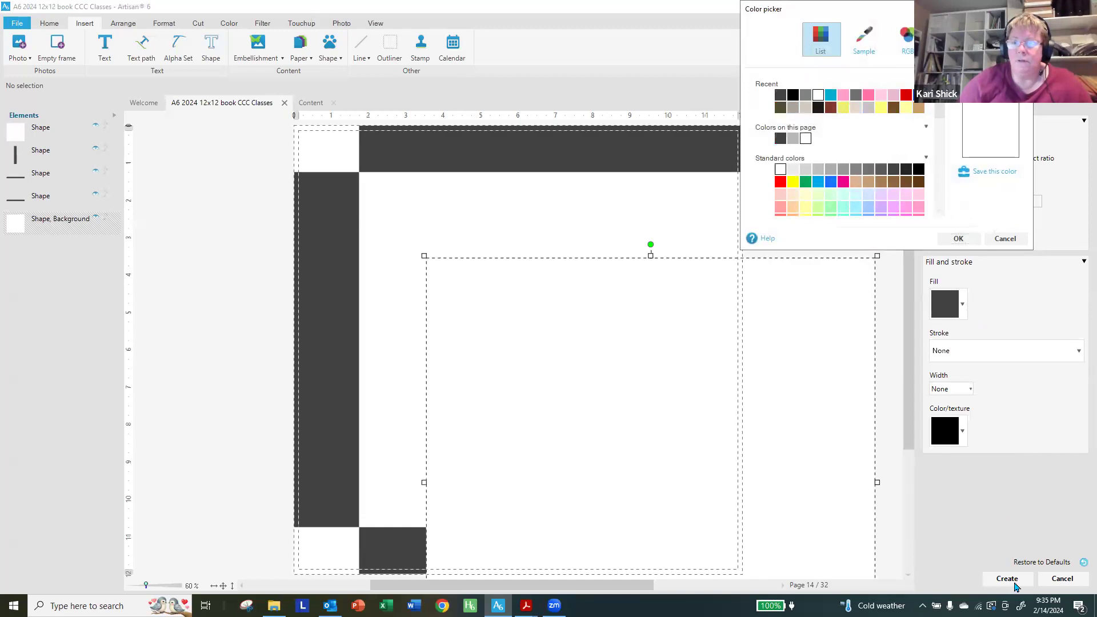
pyautogui.click(958, 238)
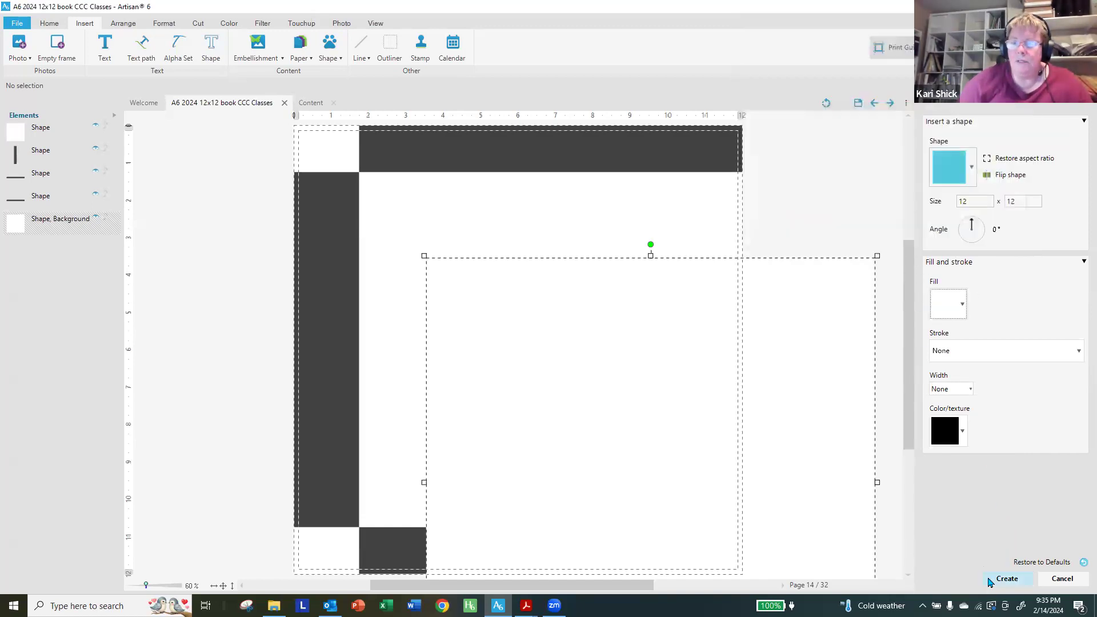
pyautogui.click(990, 582)
# - Position the white square at x 0, y 0 and reorder it beneath the three strips, directly above the background
pyautogui.doubleClick(278, 86)
pyautogui.write('0')
pyautogui.press('Tab')
pyautogui.write('0')
pyautogui.press('Tab')
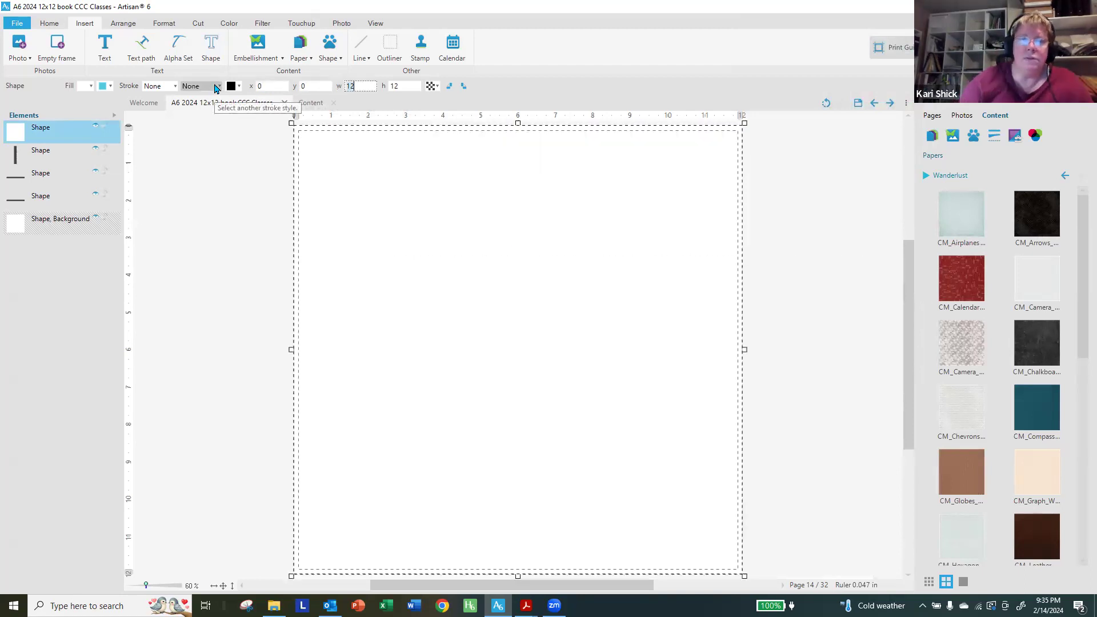
pyautogui.moveTo(91, 131); pyautogui.dragTo(89, 207)
pyautogui.click(206, 178)
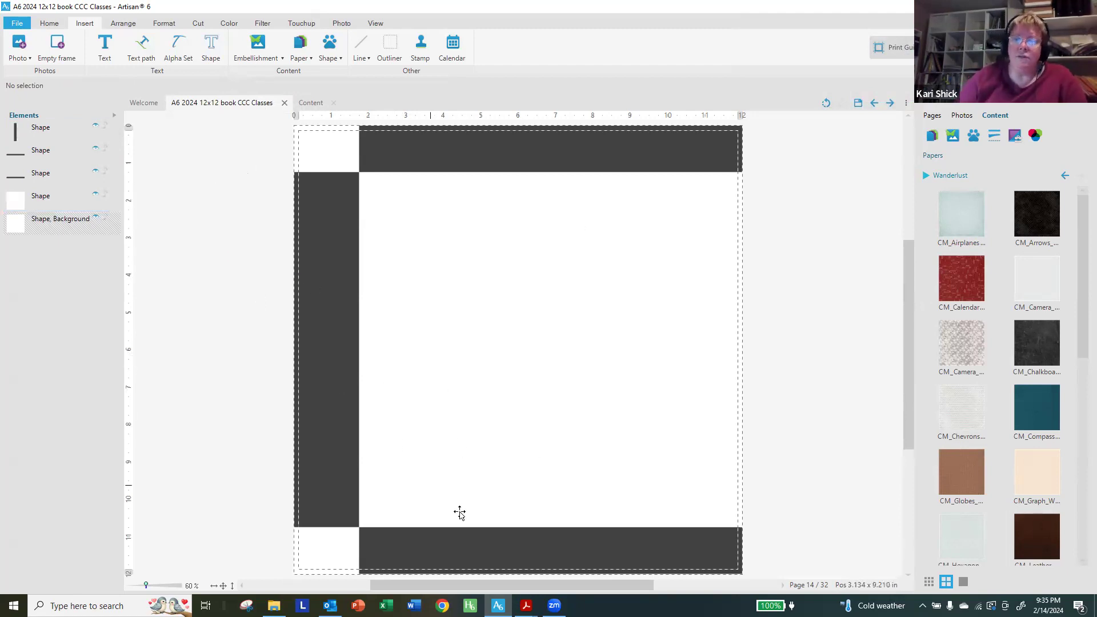
# - Check the placement and size of the narrow strips J, K and L in the project recipe PDF, then return to Artisan
pyautogui.moveTo(526, 605)
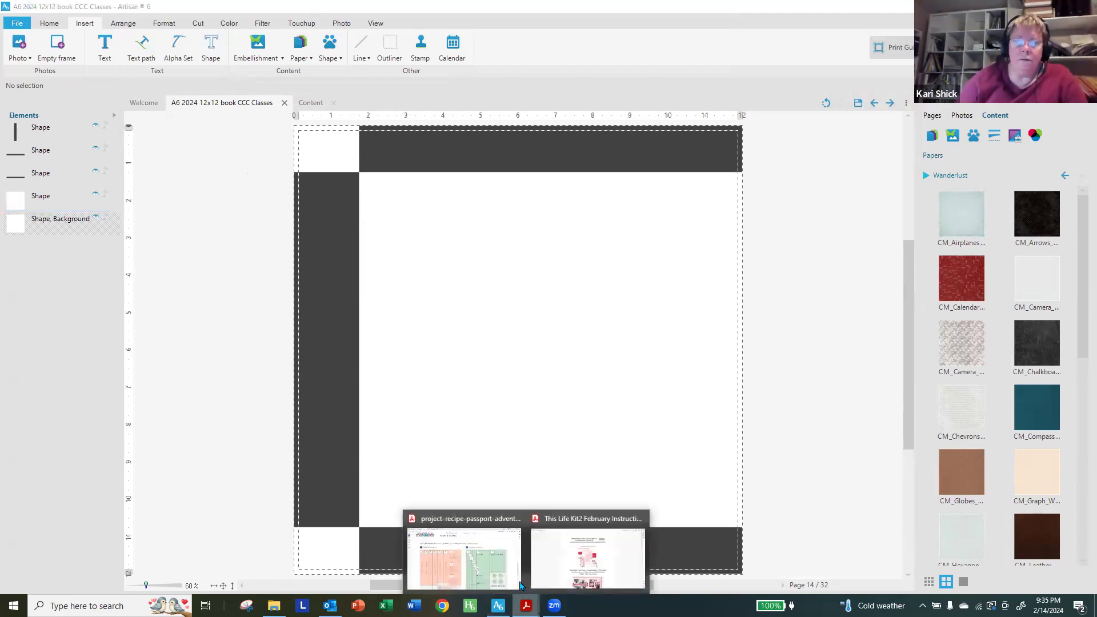
pyautogui.click(479, 547)
pyautogui.scroll(-15, 466, 360)
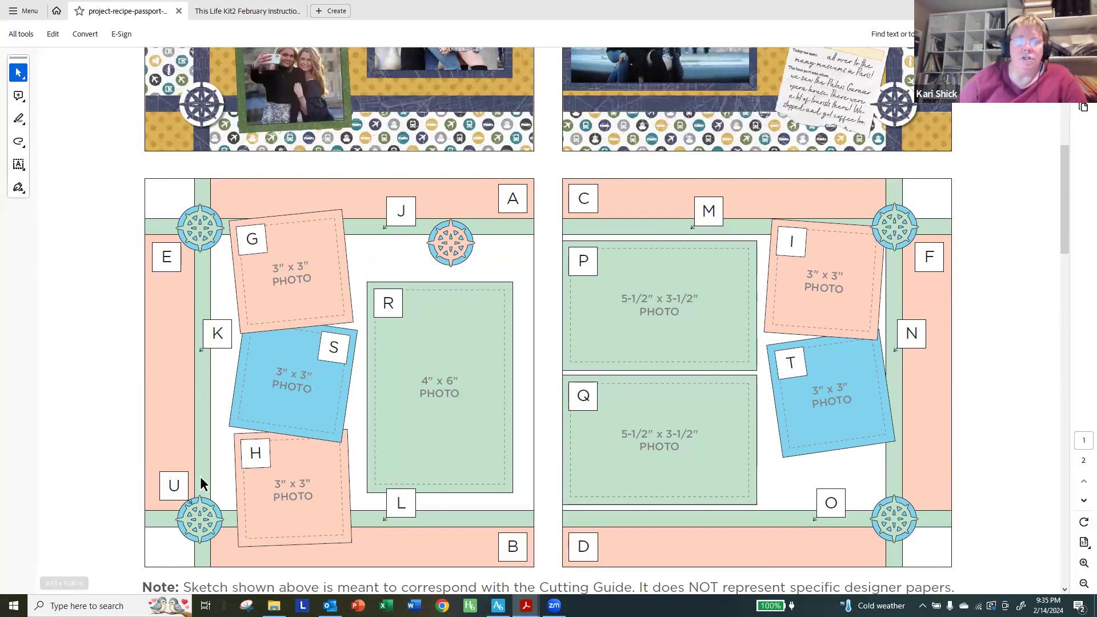
pyautogui.scroll(-10, 251, 541)
pyautogui.scroll(-8, 251, 540)
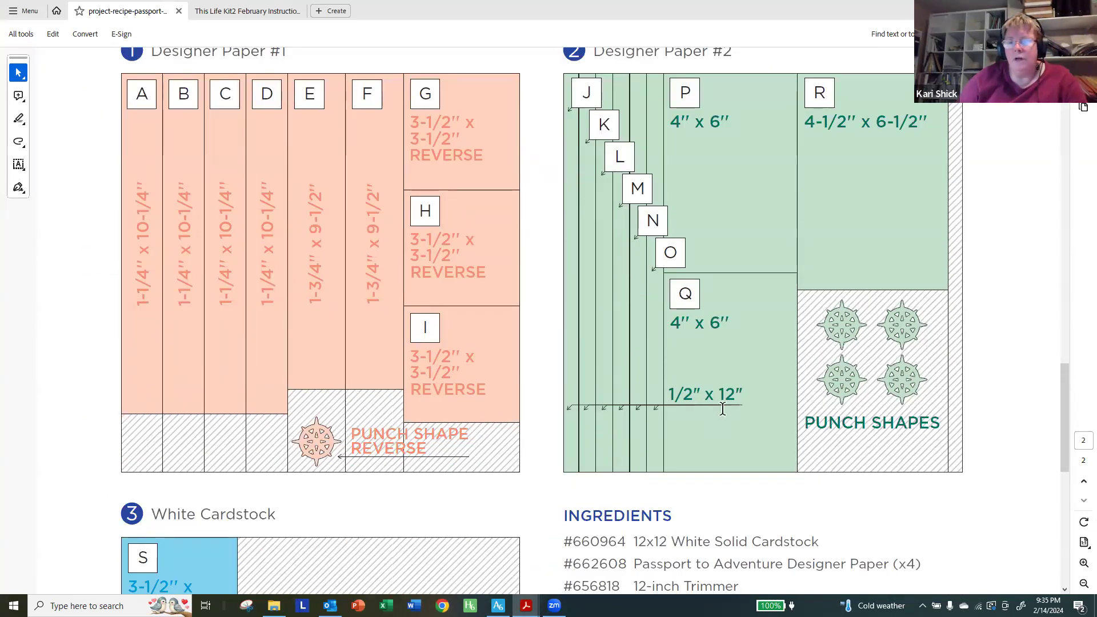
pyautogui.click(497, 605)
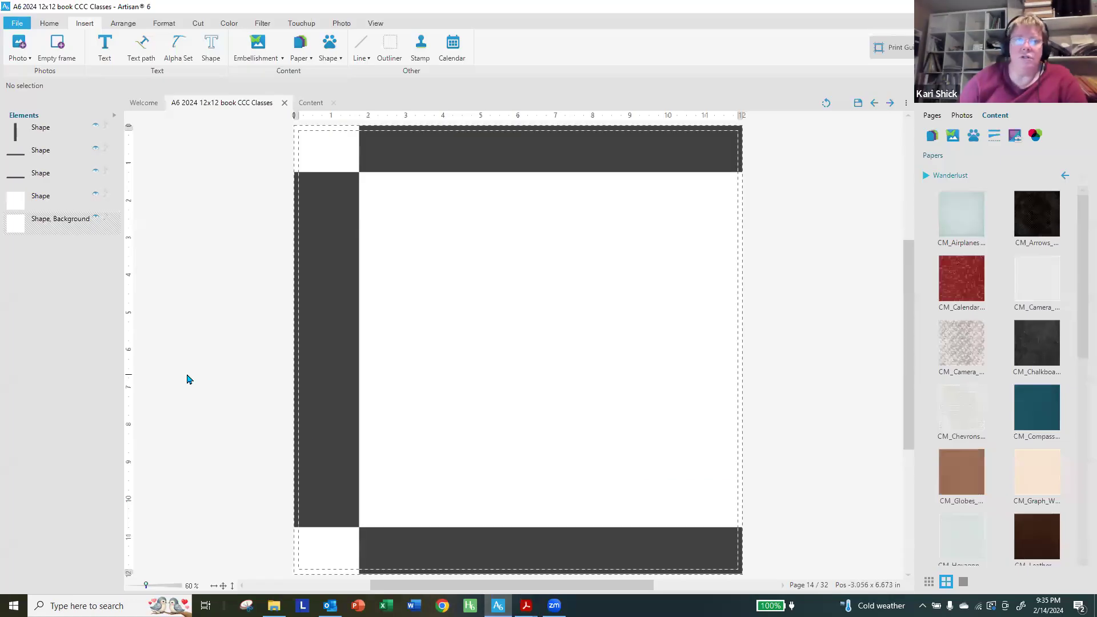
# - Start a new rectangle shape sized 12 x 0.5 in for a narrow horizontal strip
pyautogui.click(334, 59)
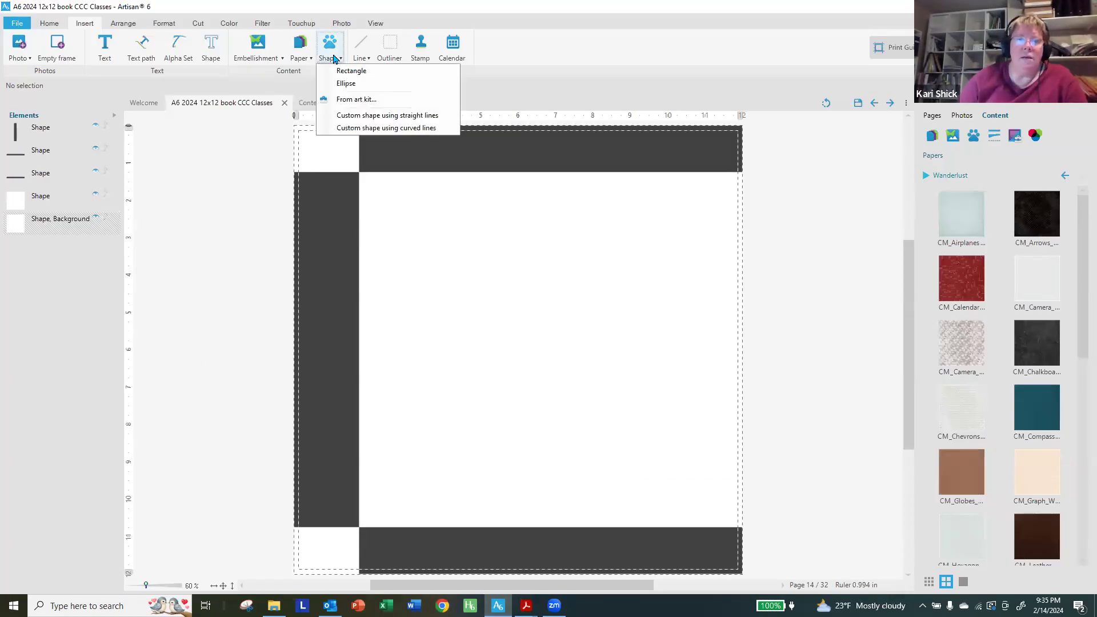
pyautogui.click(338, 69)
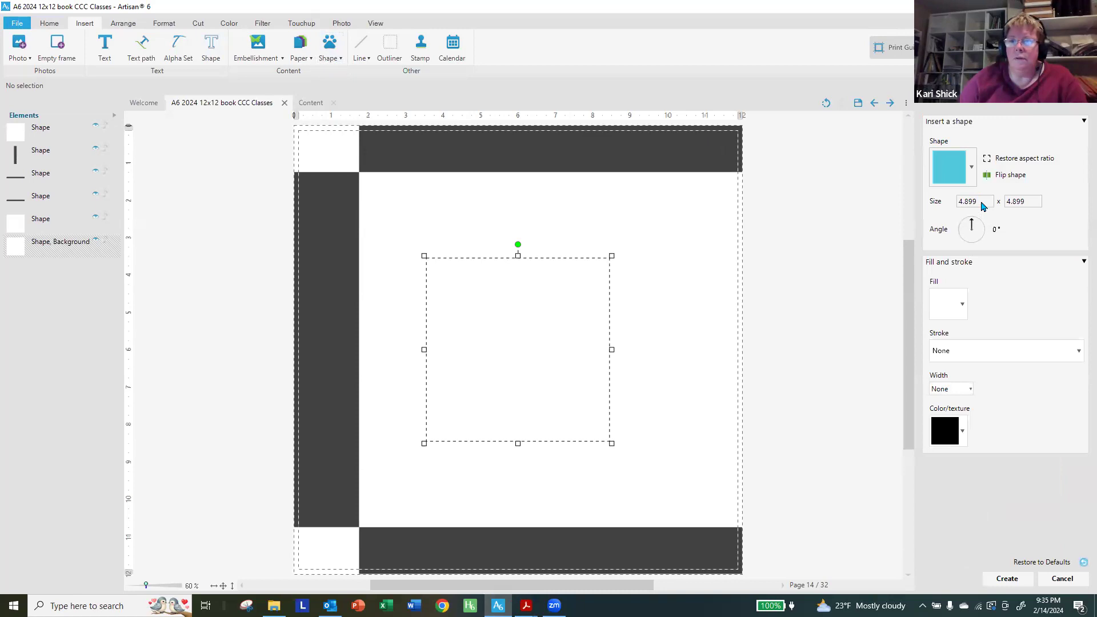
pyautogui.write('12')
pyautogui.press('Tab')
pyautogui.write('0.')
pyautogui.press('Tab')
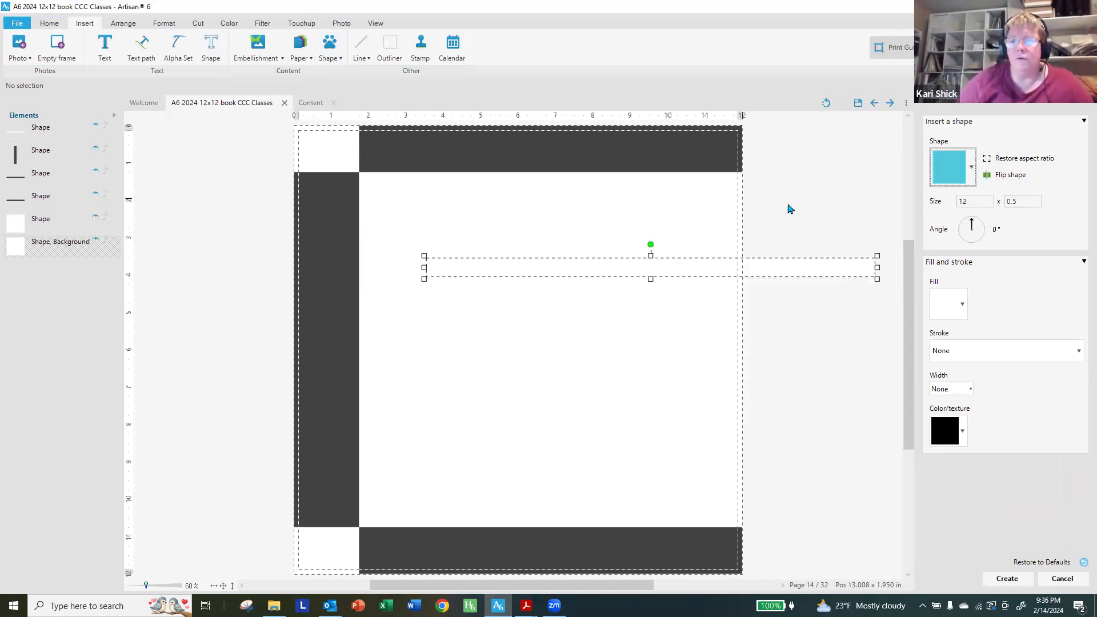
# - Create the narrow strip with a solid medium gray fill and place it at x 0, y 1.25, directly below the top dark strip
pyautogui.click(967, 315)
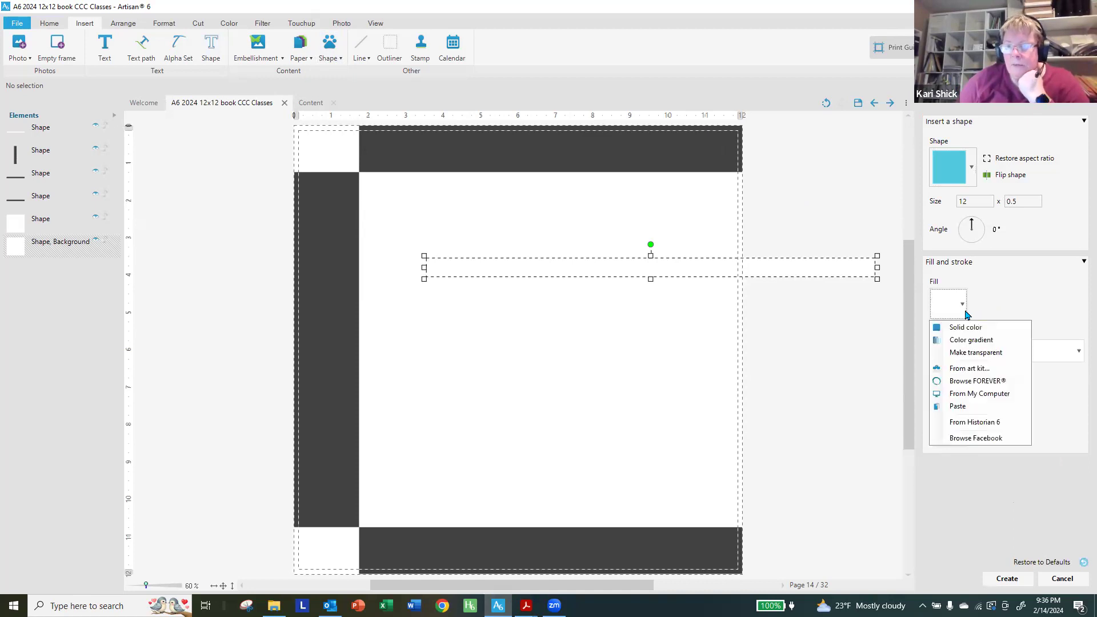
pyautogui.click(971, 326)
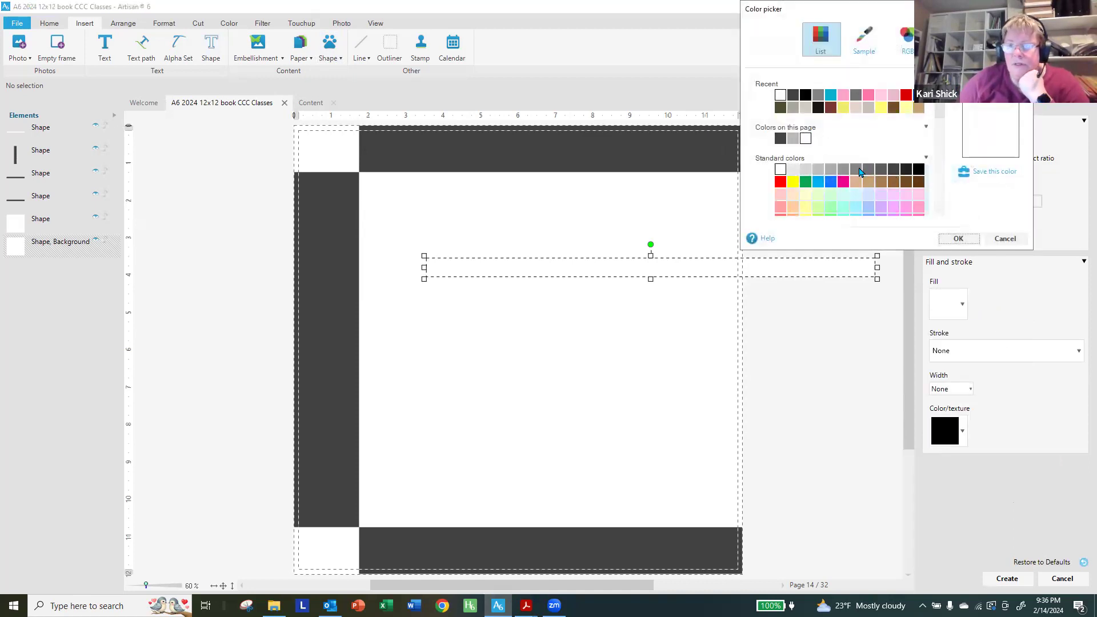
pyautogui.click(859, 172)
pyautogui.click(951, 239)
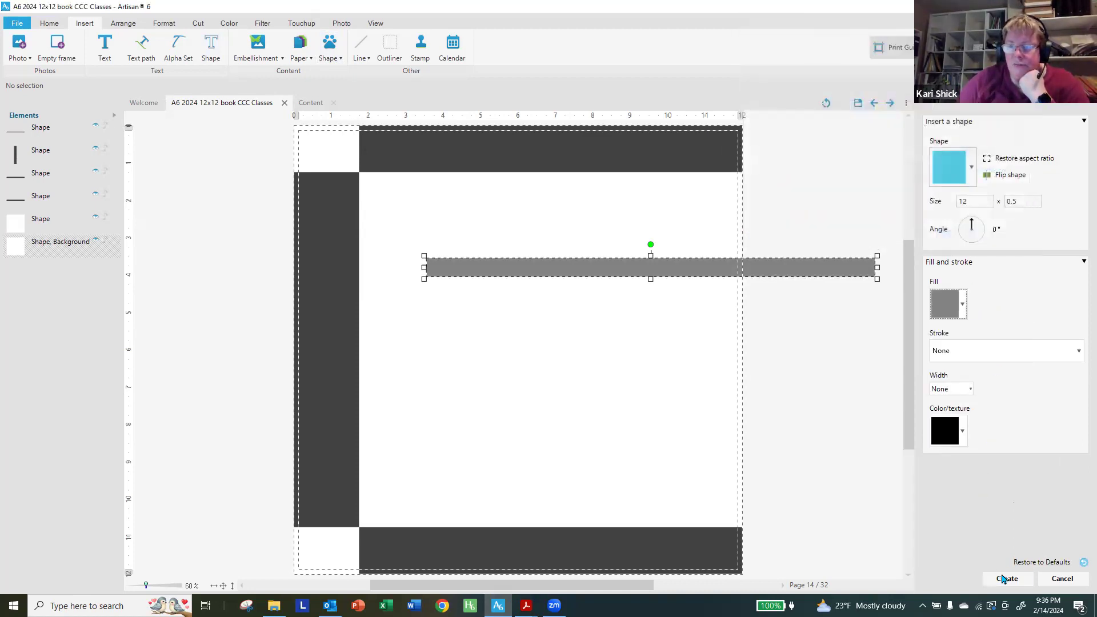
pyautogui.click(1003, 576)
pyautogui.moveTo(715, 269); pyautogui.dragTo(588, 192)
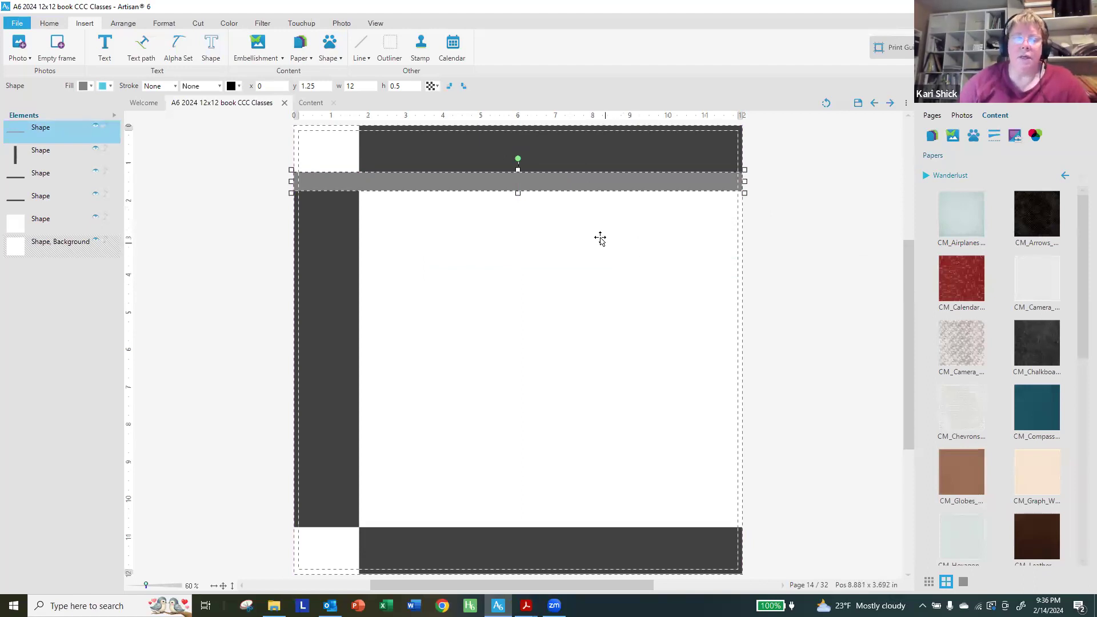
# - Copy the gray strip and place the duplicate at x 0, y 10.25, directly above the bottom dark strip
pyautogui.rightClick(573, 181)
pyautogui.press('Escape')
pyautogui.rightClick(618, 336)
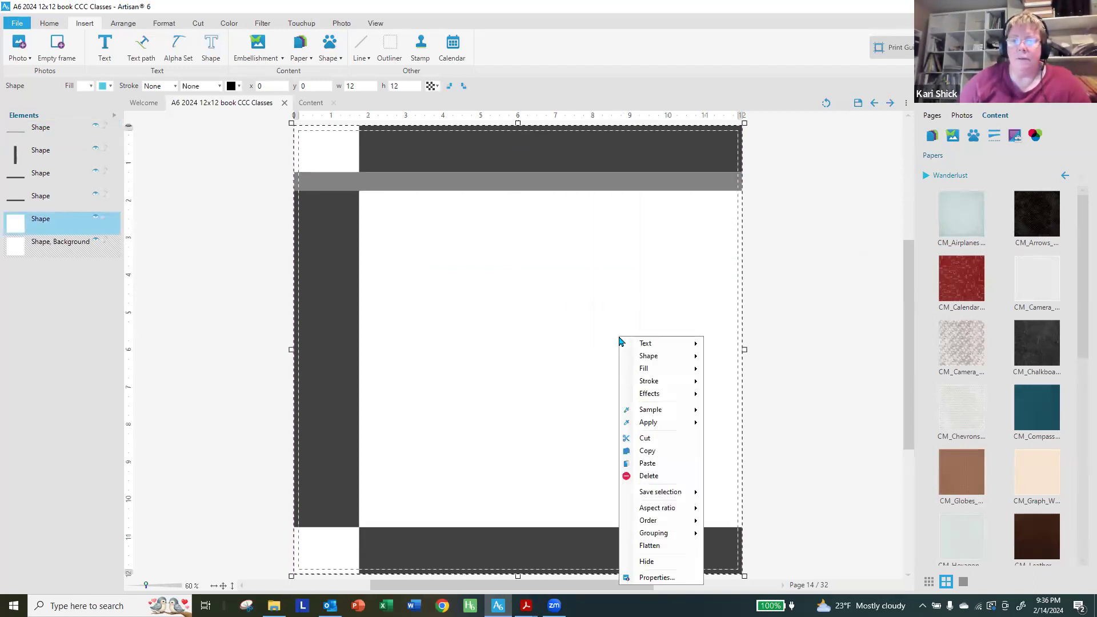
pyautogui.click(687, 468)
pyautogui.moveTo(644, 357); pyautogui.dragTo(644, 520)
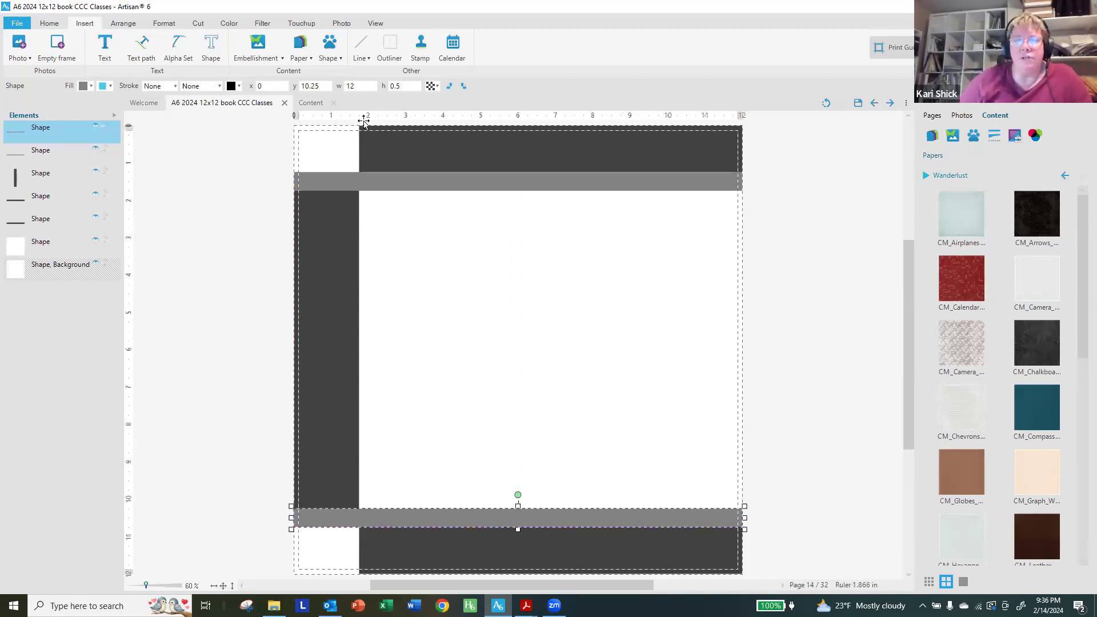
# - Add another copy of the upper gray strip, rotated 90 degrees, standing against the right edge of the dark left strip
pyautogui.click(439, 188)
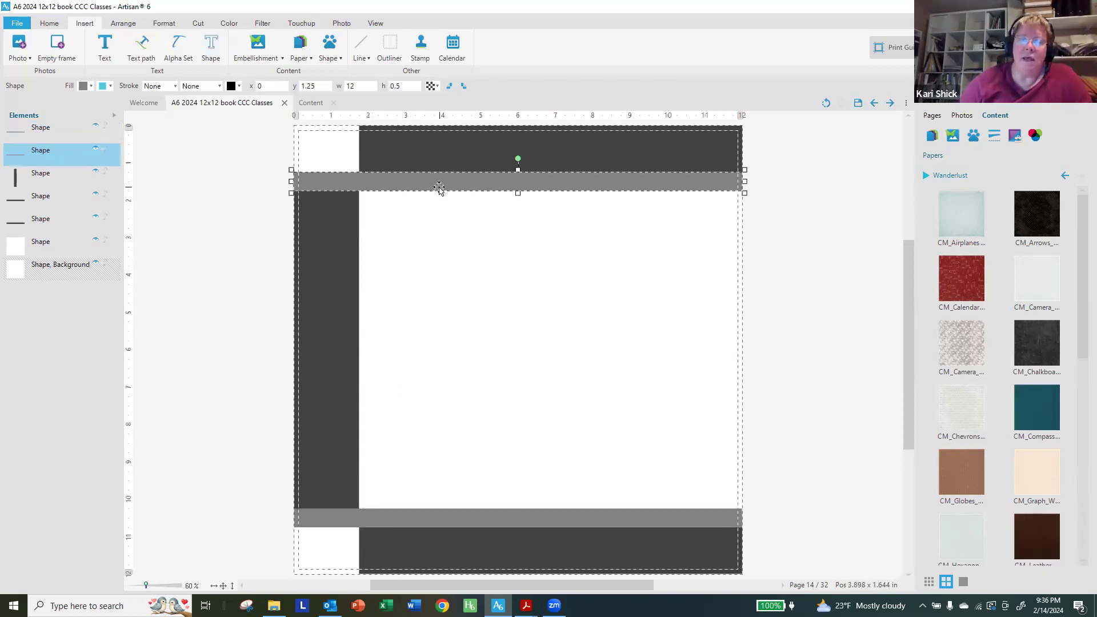
pyautogui.rightClick(438, 188)
pyautogui.click(474, 302)
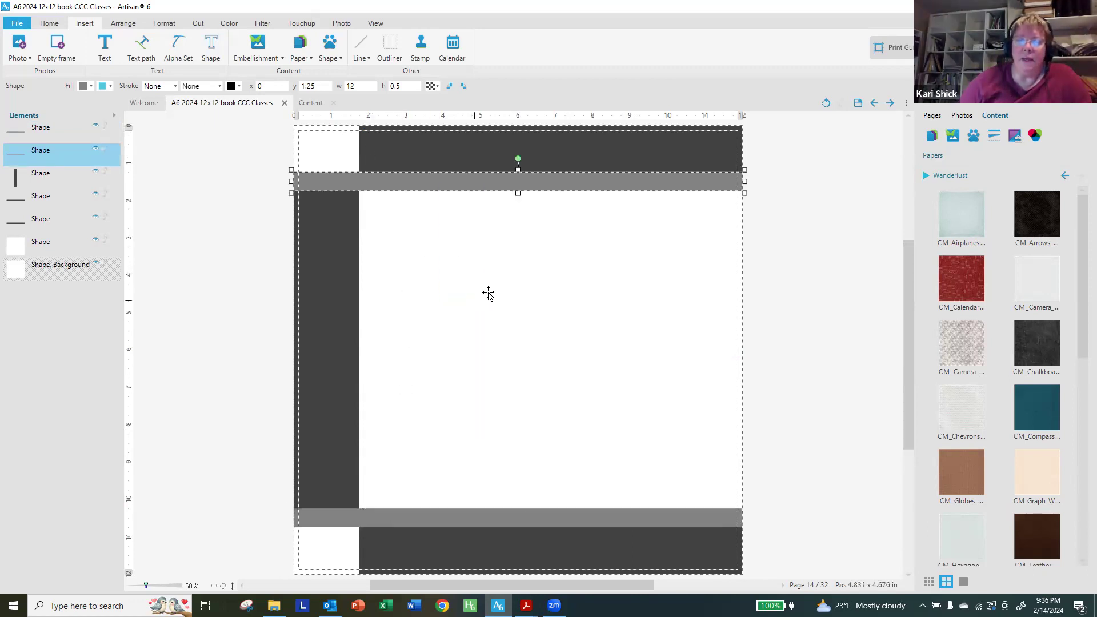
pyautogui.rightClick(524, 287)
pyautogui.click(576, 415)
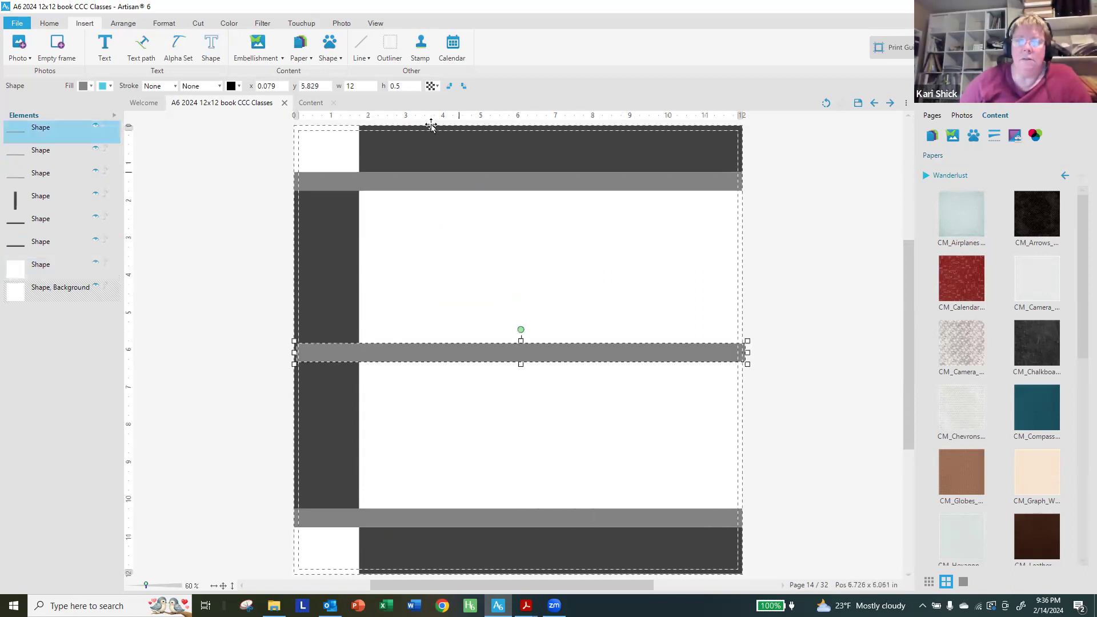
pyautogui.click(463, 86)
pyautogui.moveTo(521, 352); pyautogui.dragTo(369, 352)
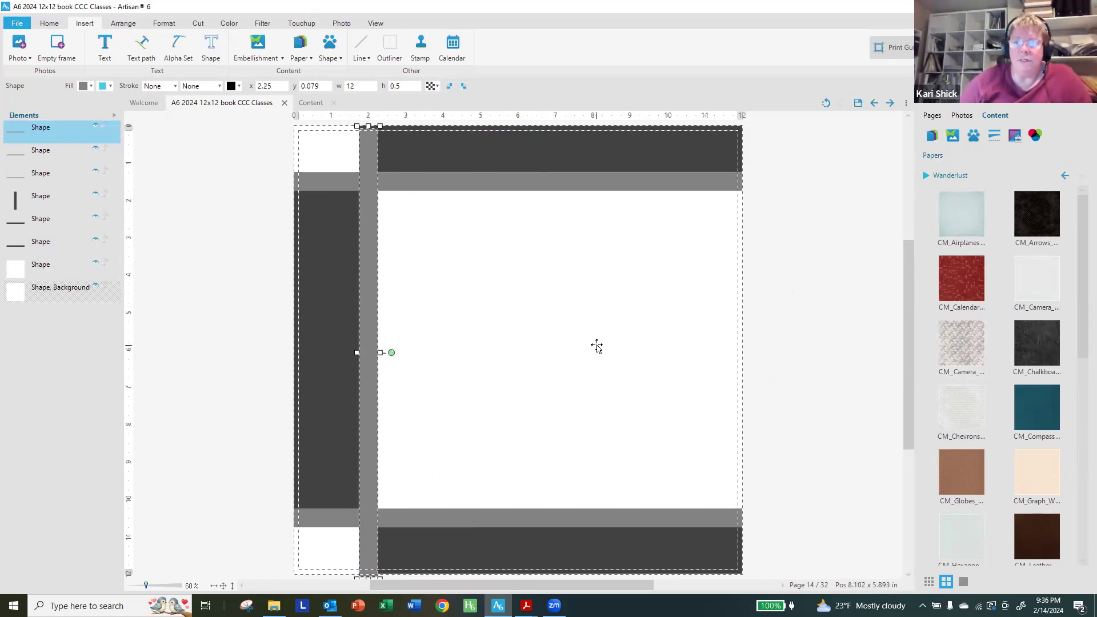
# - Move the vertical gray strip onto the dark left strip so their right edges align and it spans the page height
pyautogui.click(492, 186)
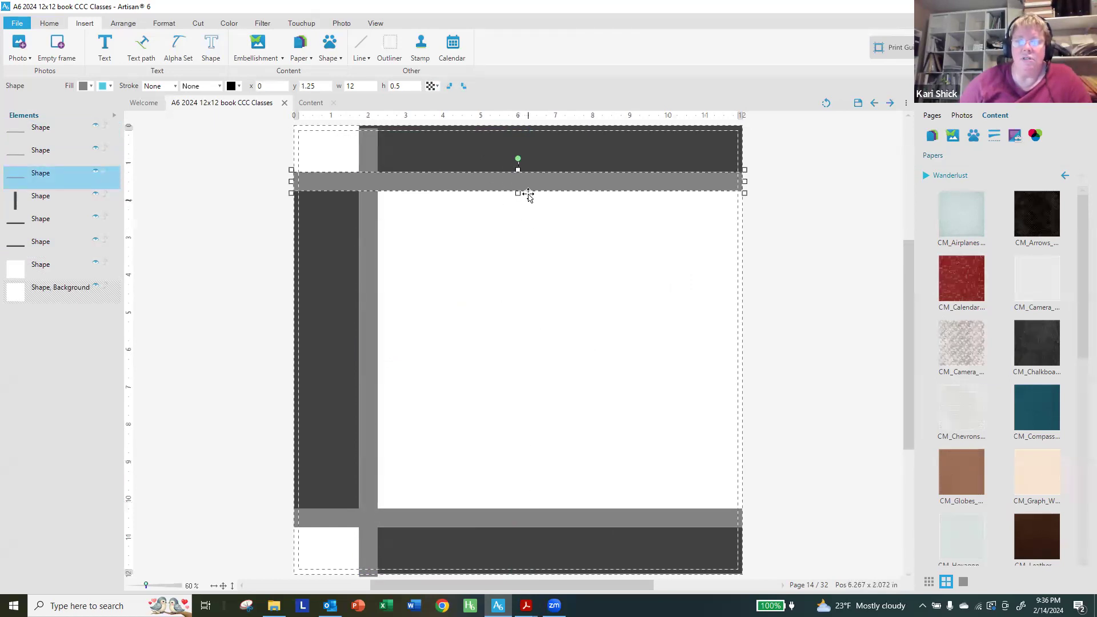
pyautogui.moveTo(364, 312); pyautogui.dragTo(342, 308)
pyautogui.click(232, 323)
pyautogui.click(347, 321)
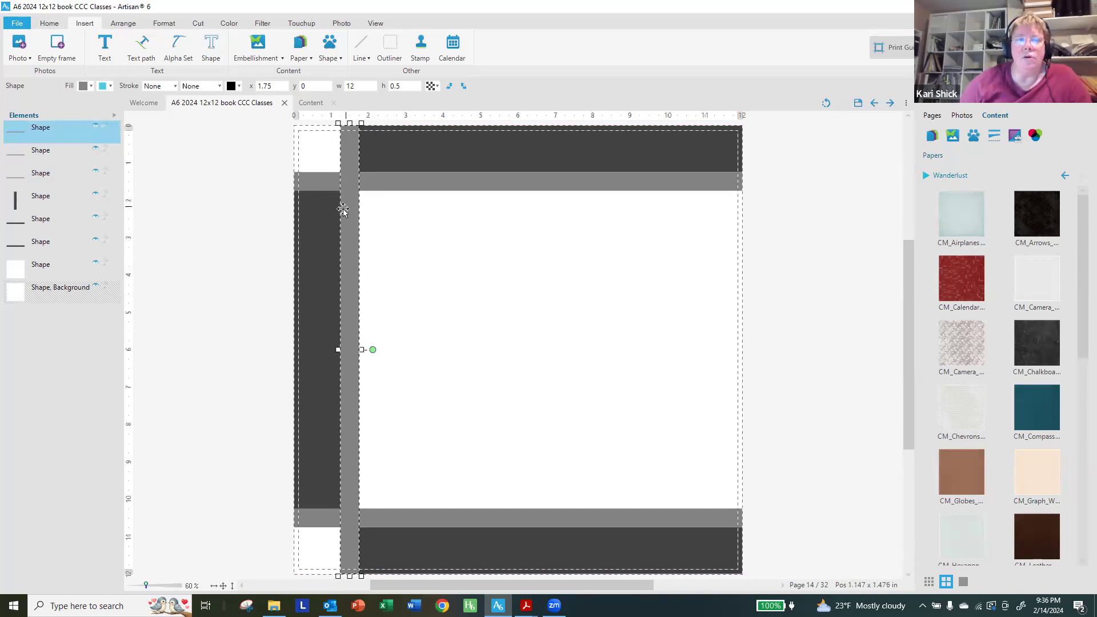
# - Flatten the vertical gray strip and fit the whole page back in view
pyautogui.click(53, 26)
pyautogui.click(292, 45)
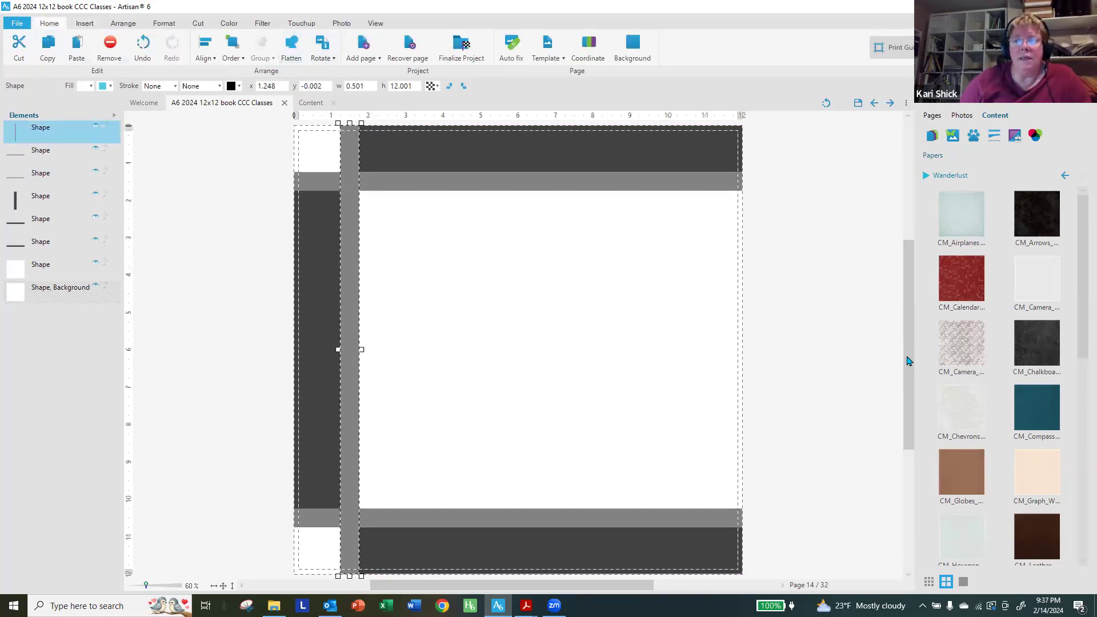
pyautogui.scroll(2, 909, 360)
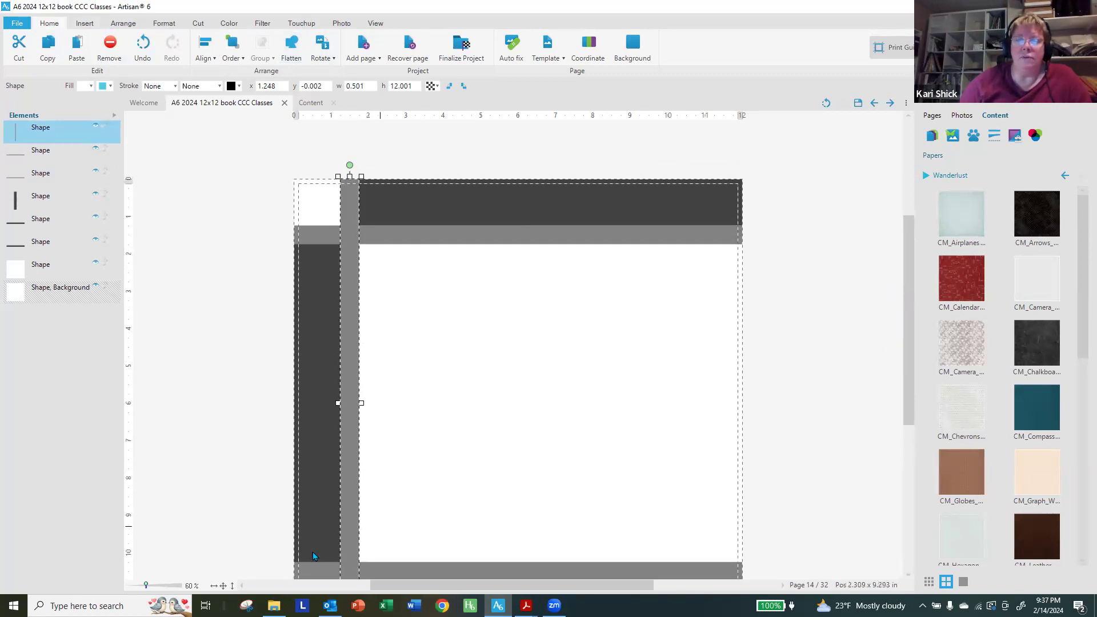
pyautogui.click(223, 587)
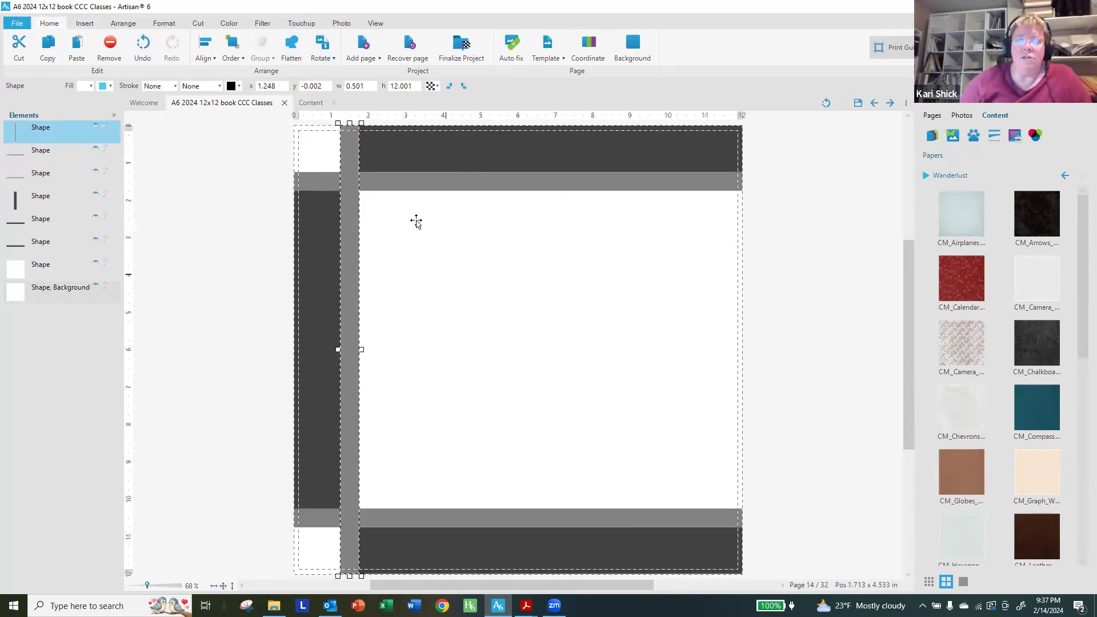
pyautogui.click(218, 467)
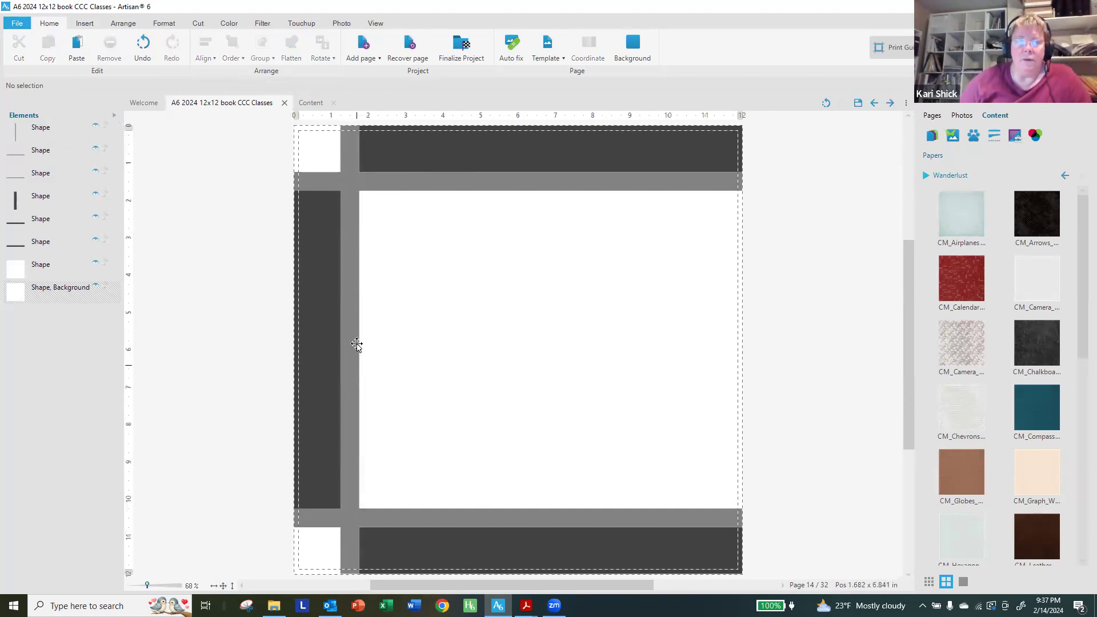
# - Set the flattened vertical strip's y position to 0 and correct its x position to keep it aligned with the dark strip's right edge
pyautogui.click(351, 152)
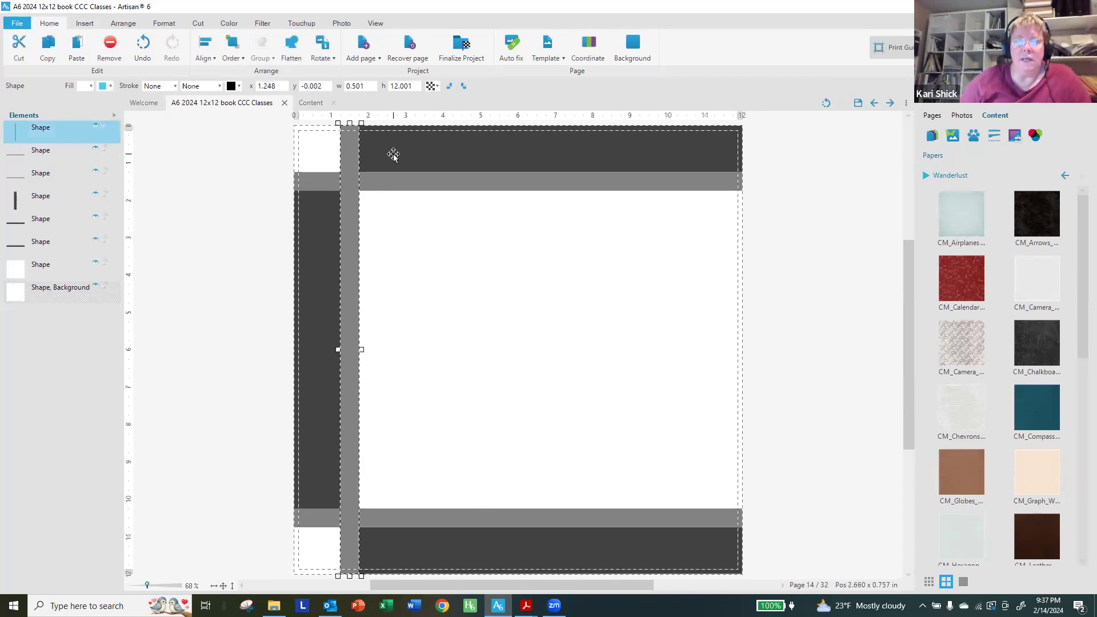
pyautogui.click(328, 87)
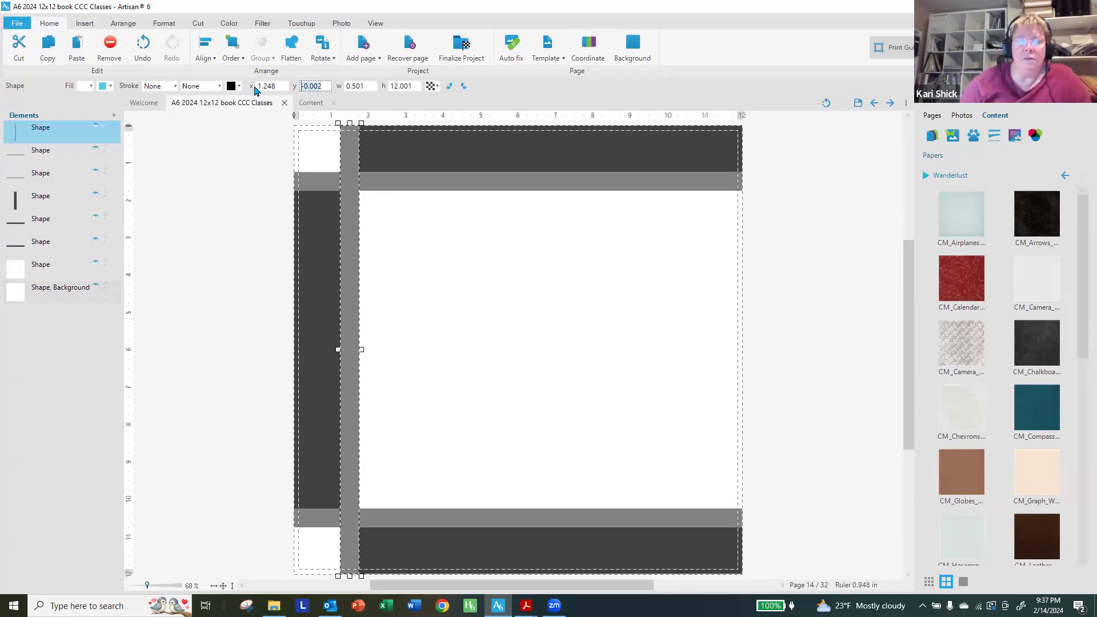
pyautogui.click(431, 174)
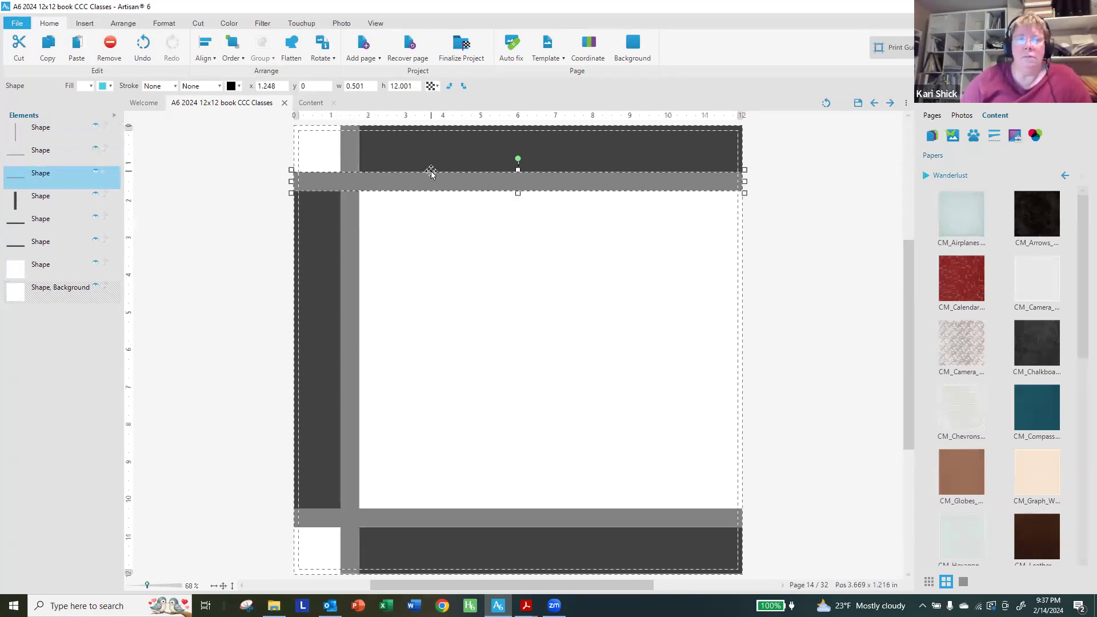
pyautogui.click(348, 162)
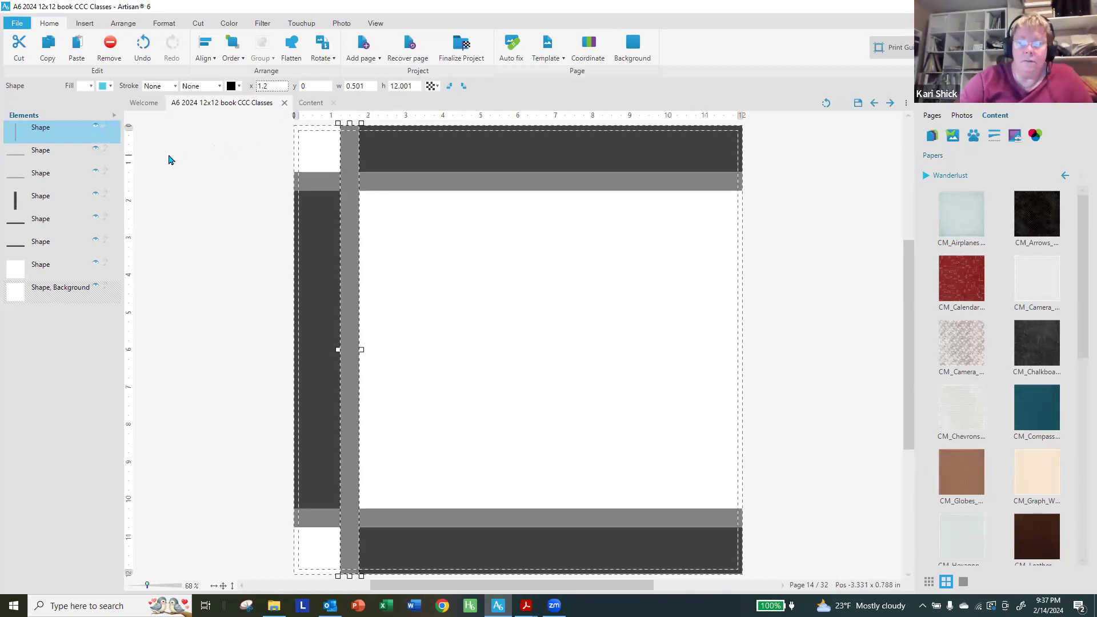
pyautogui.press('Return')
pyautogui.click(189, 231)
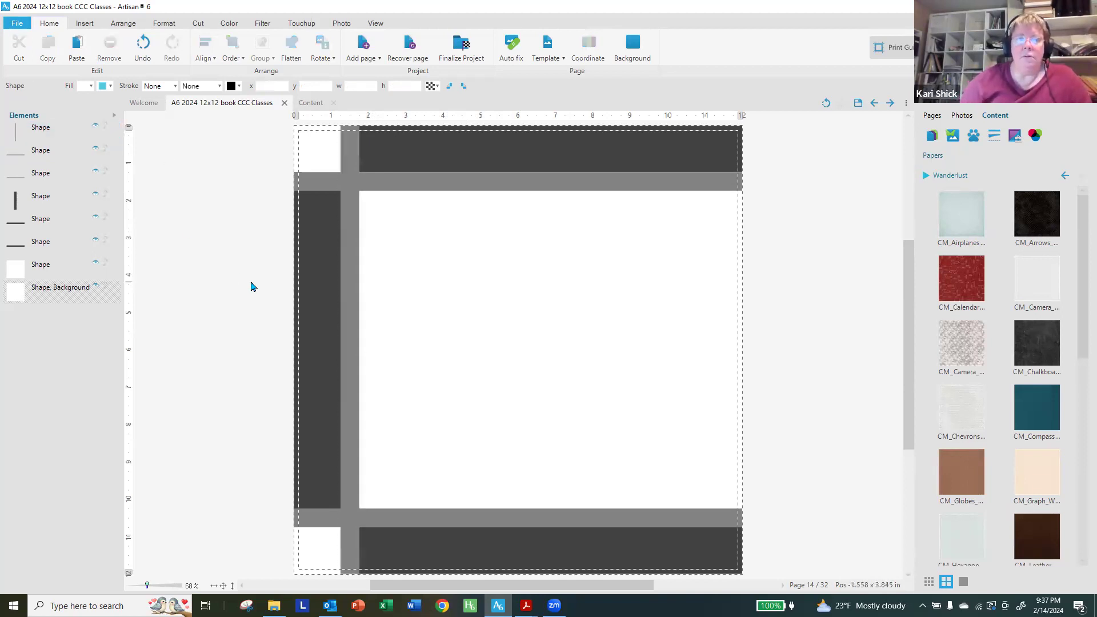
# - Check the layout and cut sizes of photo mats G, H, S and R in the project recipe PDF, and return to Artisan
pyautogui.moveTo(526, 606)
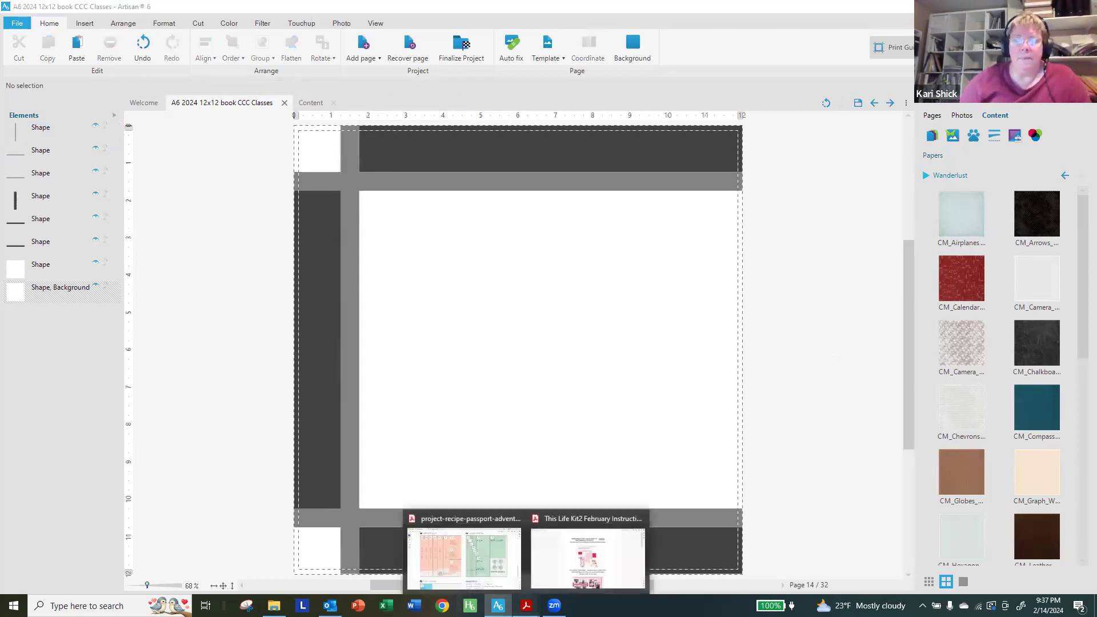
pyautogui.click(487, 564)
pyautogui.scroll(15, 460, 412)
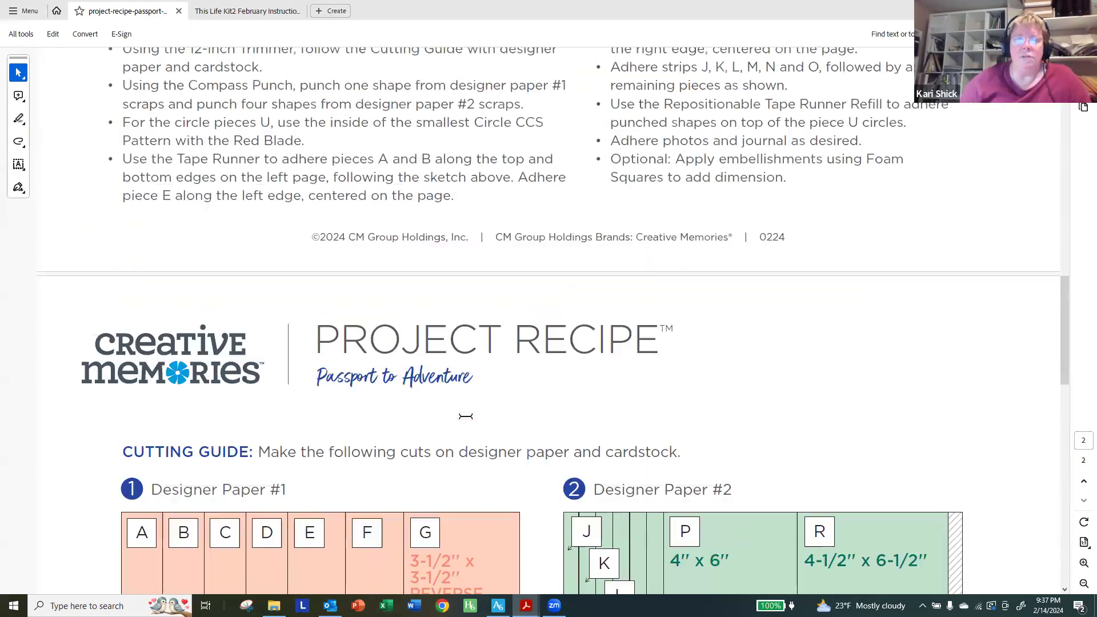
pyautogui.scroll(1, 460, 412)
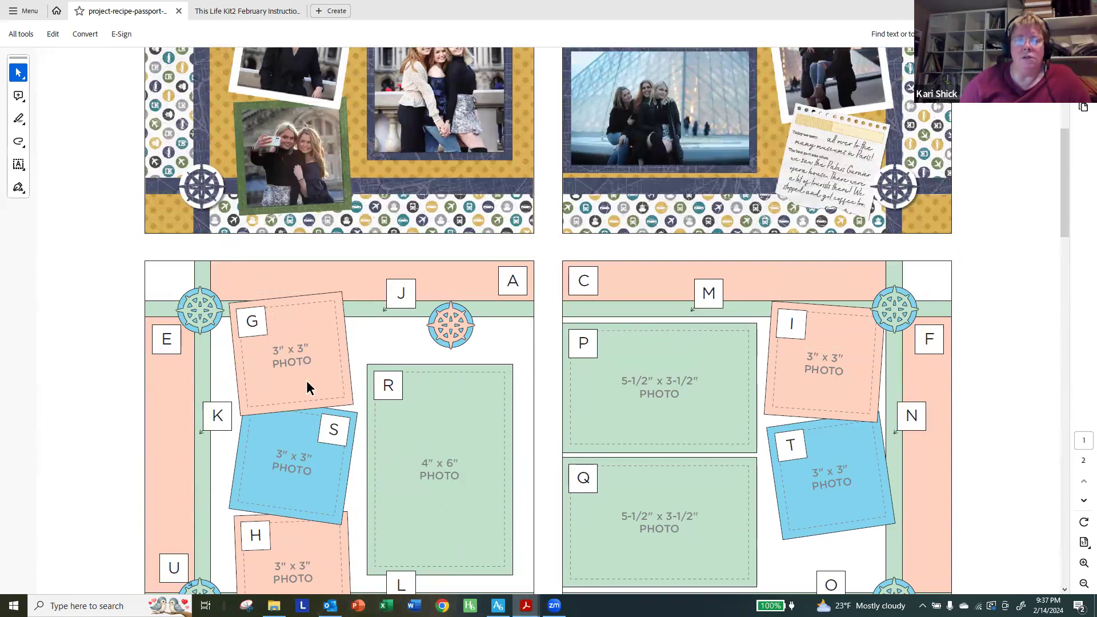
pyautogui.scroll(-6, 306, 371)
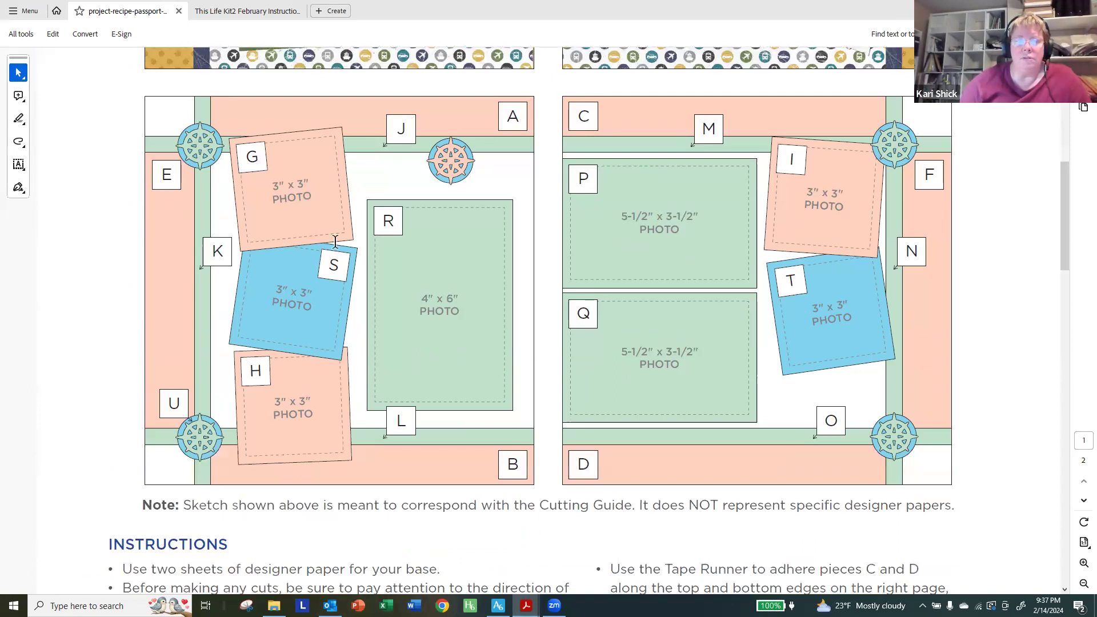
pyautogui.scroll(-15, 317, 398)
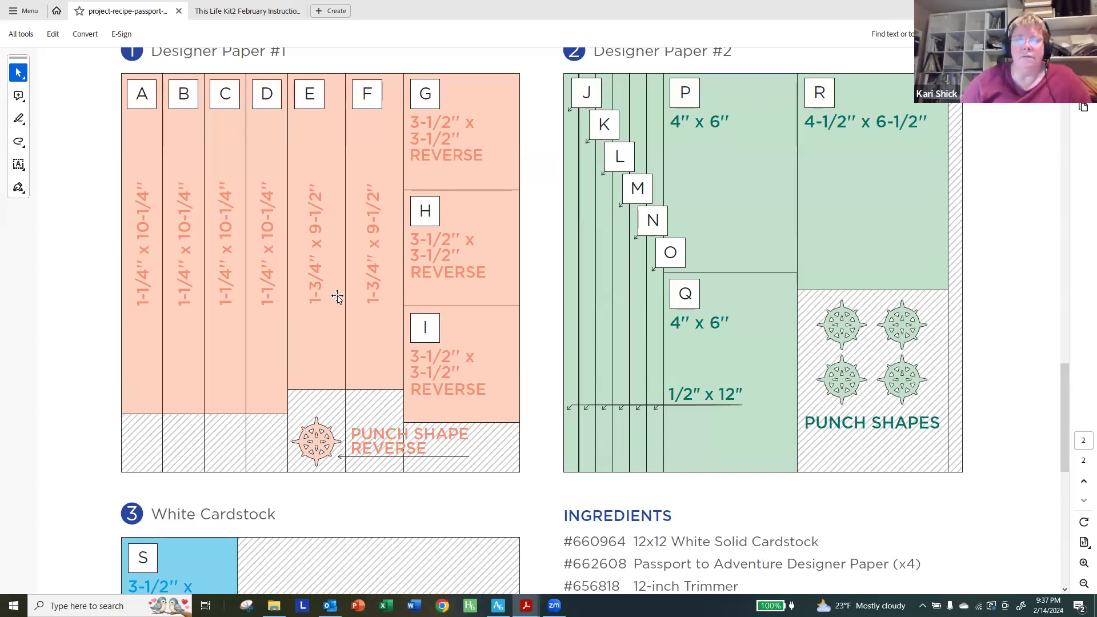
pyautogui.click(498, 606)
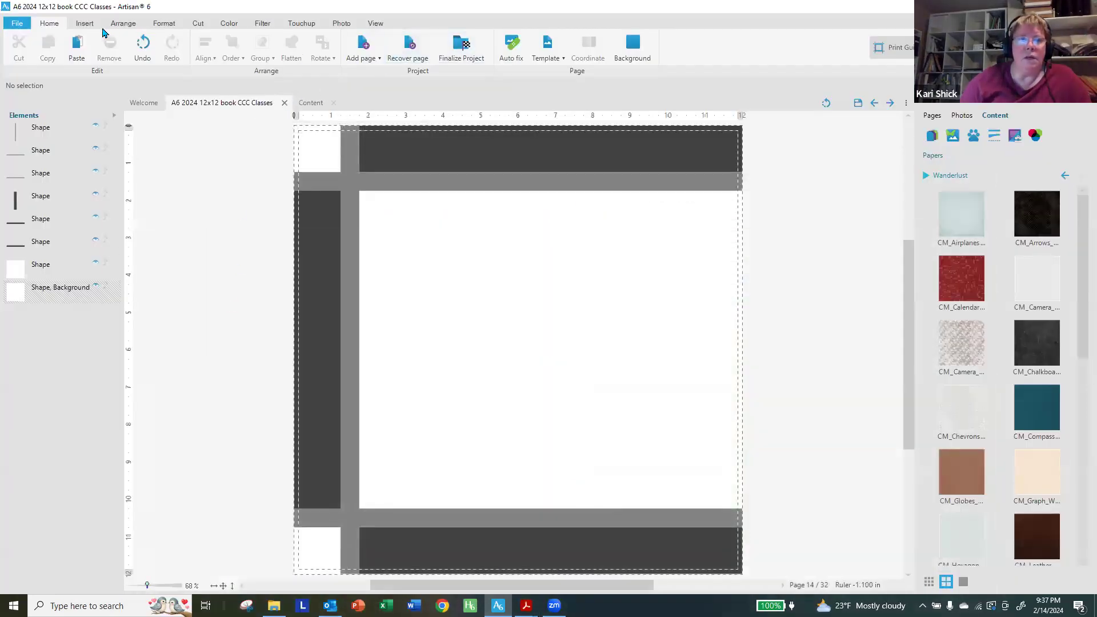
# - Start a new rectangle shape sized 3.5 x 3.5 in for a photo mat
pyautogui.click(85, 23)
pyautogui.click(329, 49)
pyautogui.click(334, 72)
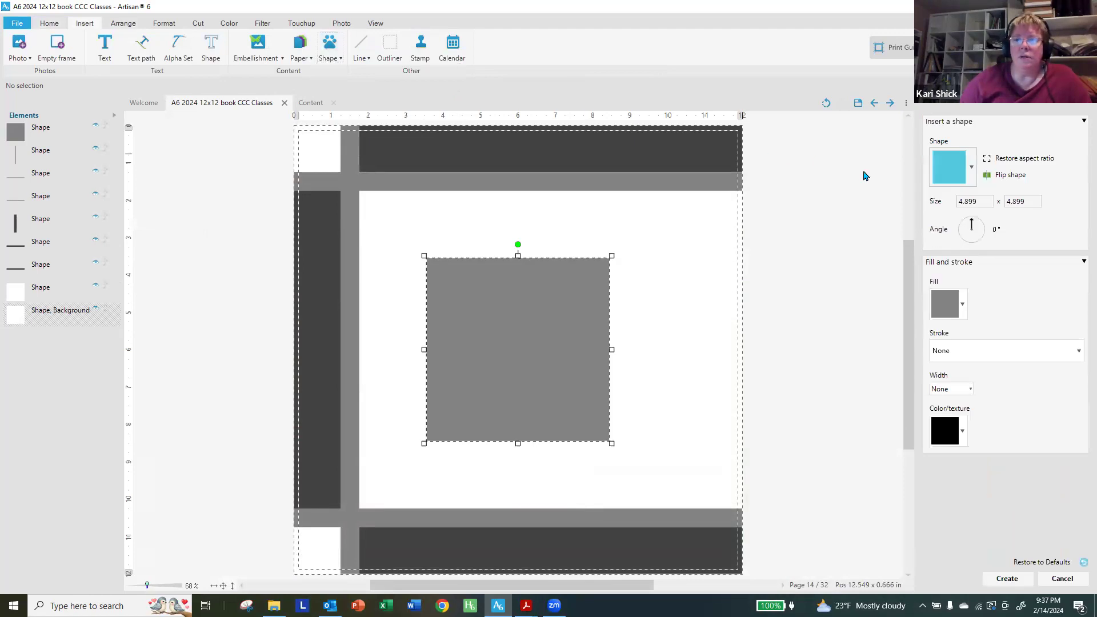
pyautogui.click(982, 203)
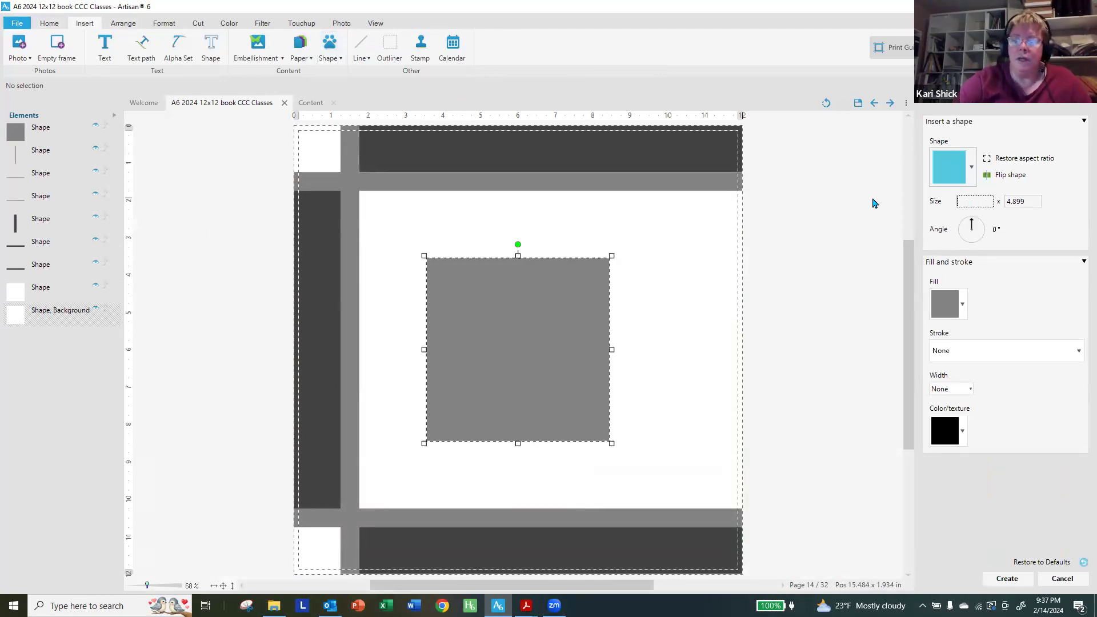
pyautogui.write('3.5')
pyautogui.press('Tab')
pyautogui.write('3')
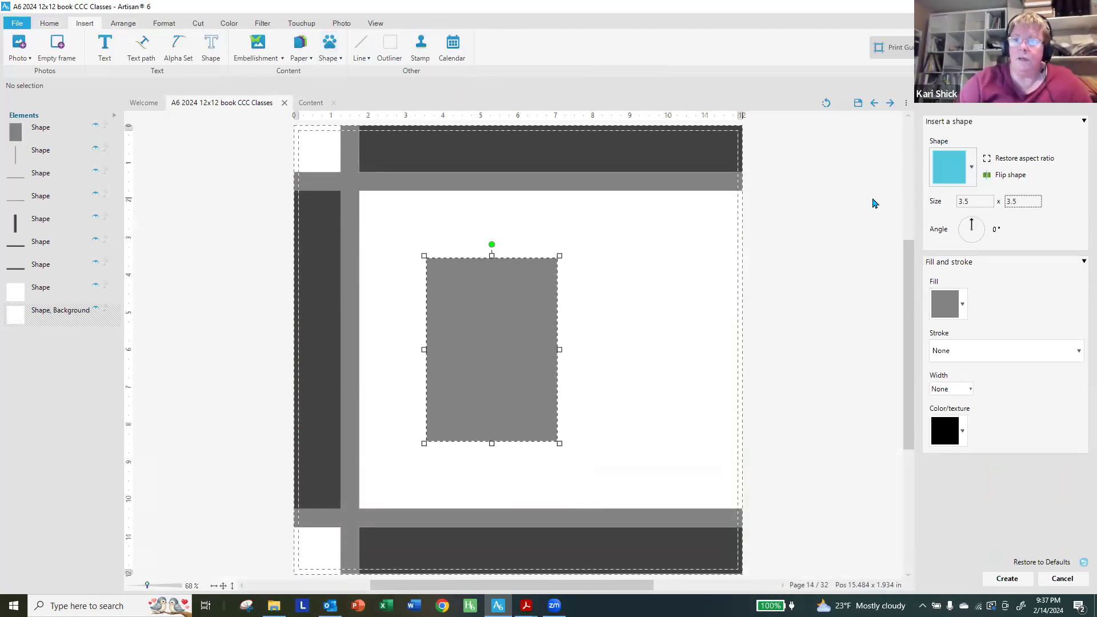
pyautogui.write('.5')
pyautogui.press('Return')
# - Fill the 3.5 x 3.5 in square with light gray, create it and place it near the white area's upper left at about x 2.45, y 2.16
pyautogui.click(962, 304)
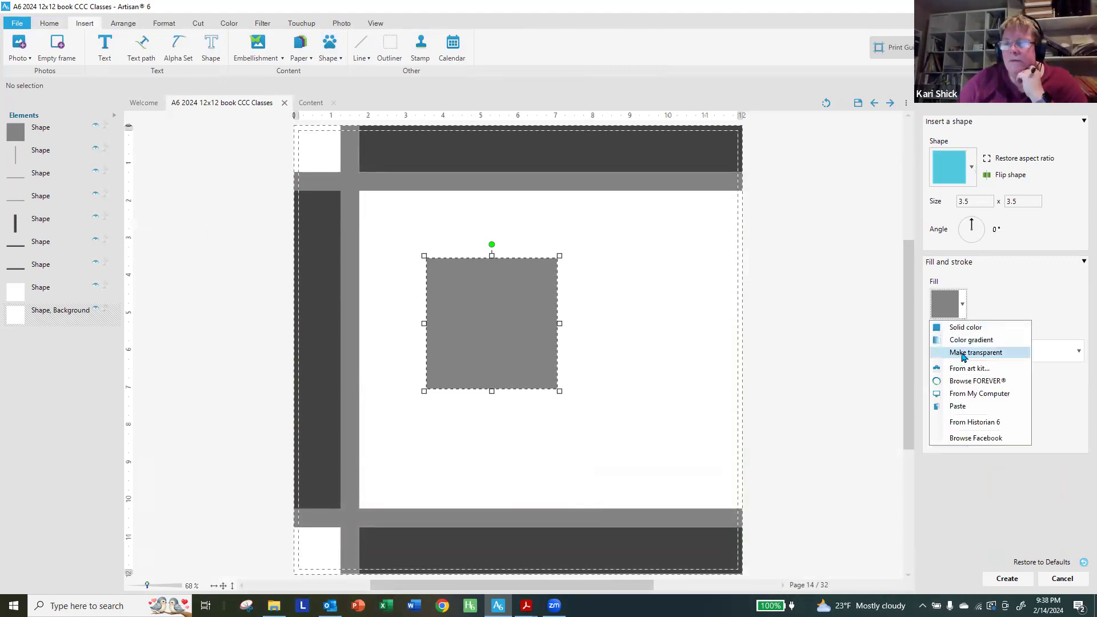
pyautogui.click(968, 327)
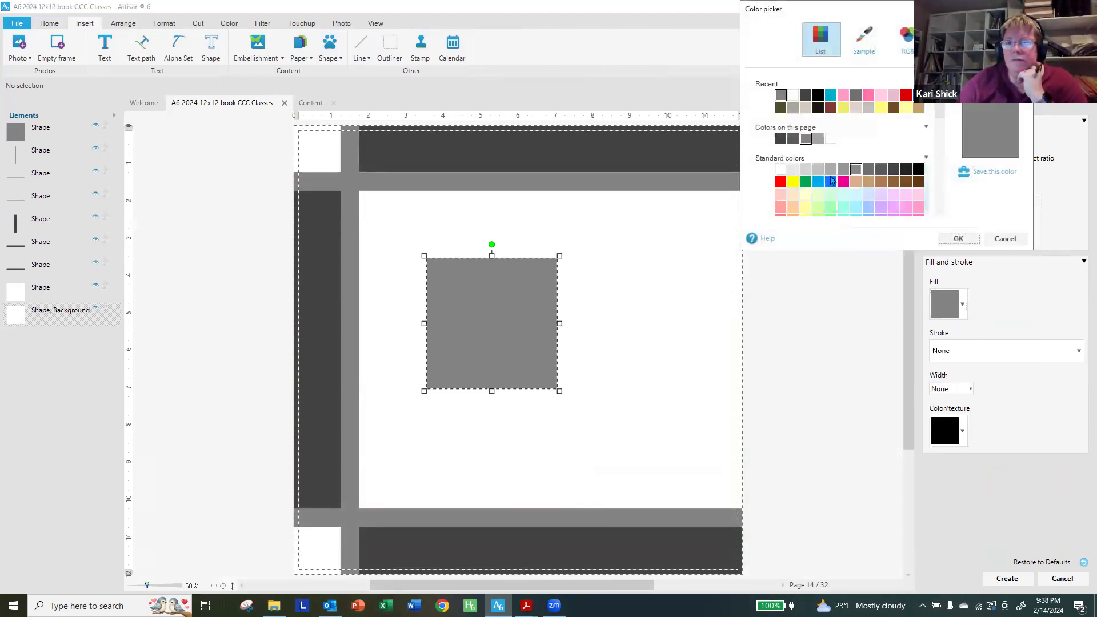
pyautogui.click(830, 170)
pyautogui.click(817, 171)
pyautogui.click(806, 171)
pyautogui.click(958, 239)
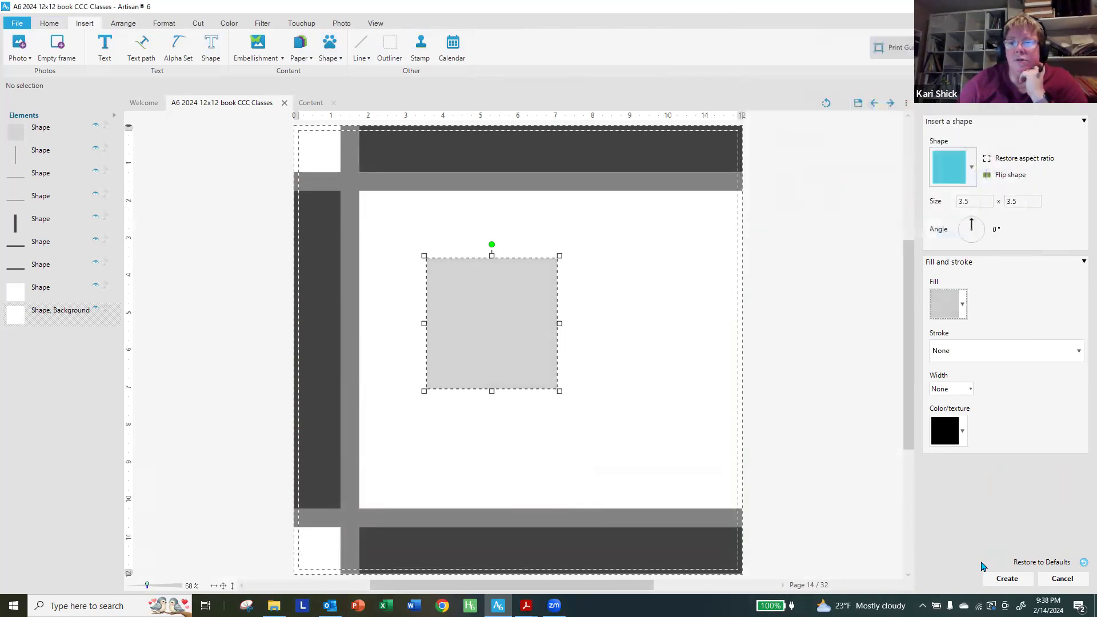
pyautogui.click(1006, 578)
pyautogui.moveTo(531, 359); pyautogui.dragTo(490, 306)
pyautogui.click(213, 176)
pyautogui.click(475, 228)
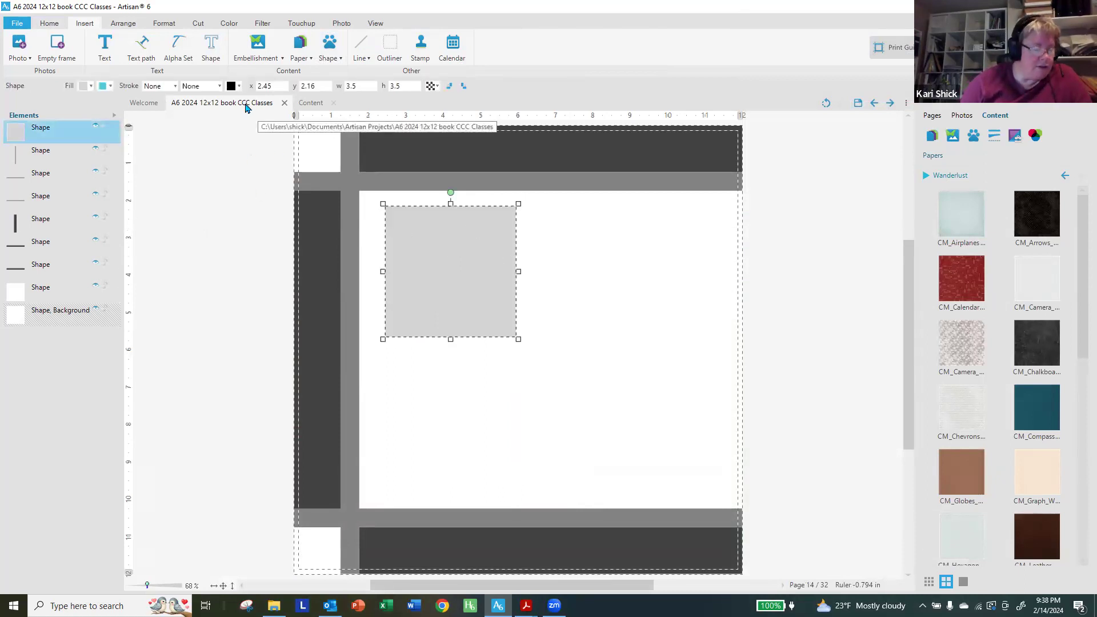
# - Insert an empty photo frame and set its width and height to 3 in
pyautogui.click(67, 55)
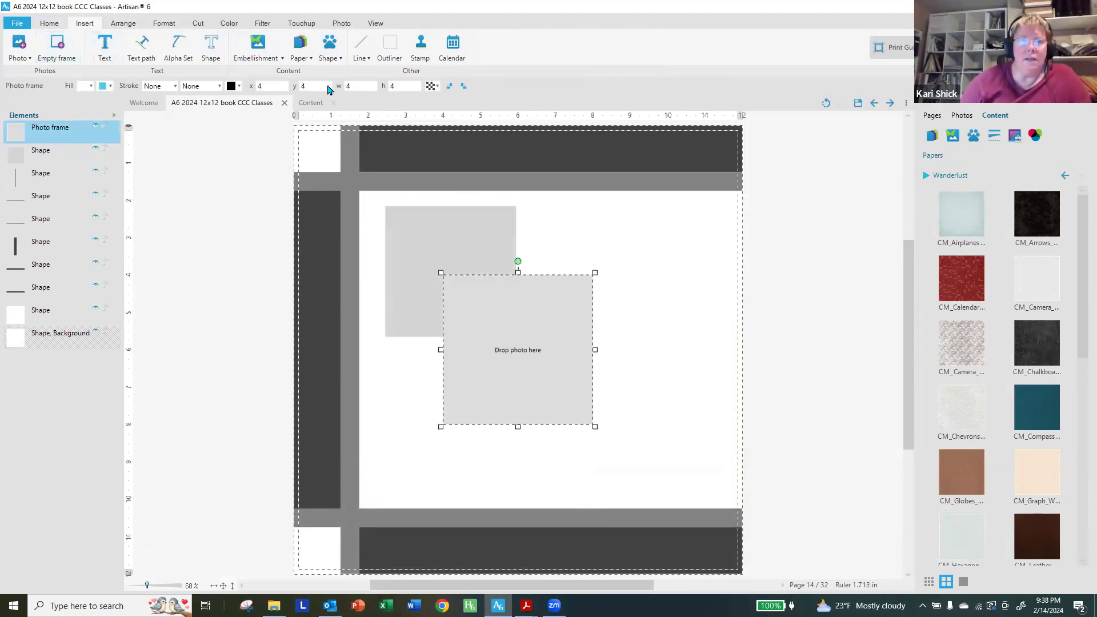
pyautogui.click(356, 85)
pyautogui.write('3')
pyautogui.press('Tab')
pyautogui.write('3')
pyautogui.press('Return')
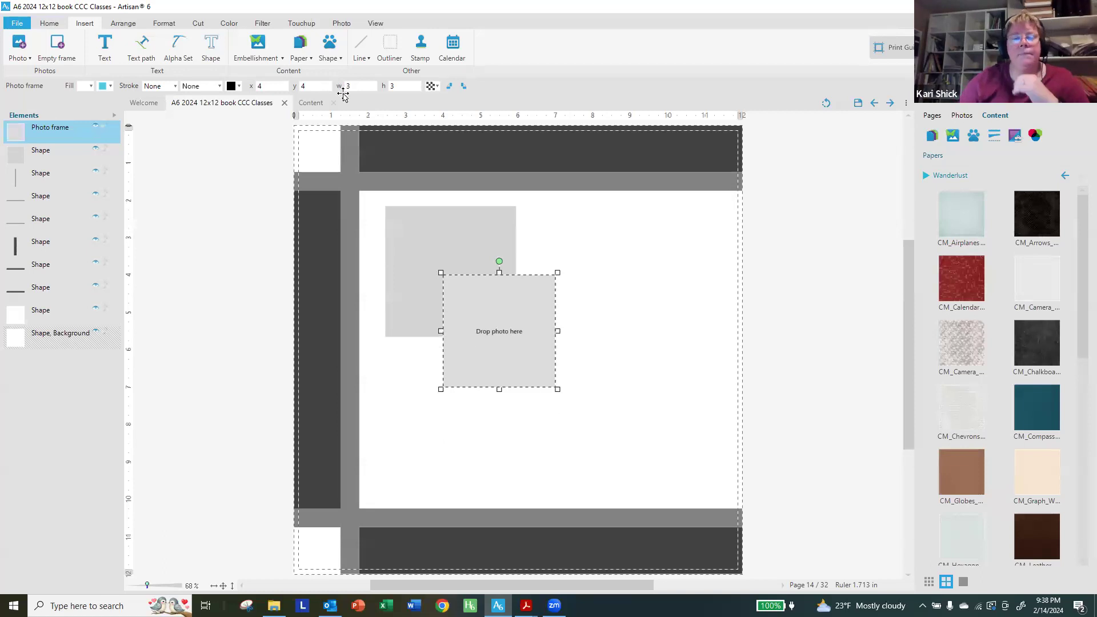
# - Center the photo frame on the light gray mat horizontally and vertically, and group the two elements
pyautogui.keyDown('shift'); pyautogui.click(416, 226); pyautogui.keyUp('shift')
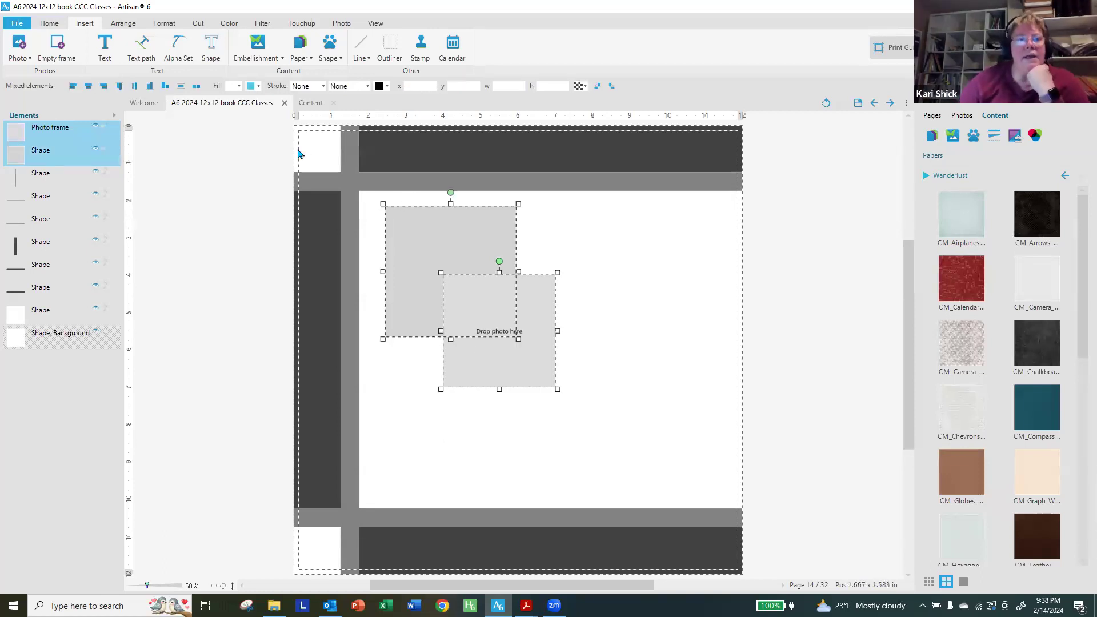
pyautogui.click(88, 87)
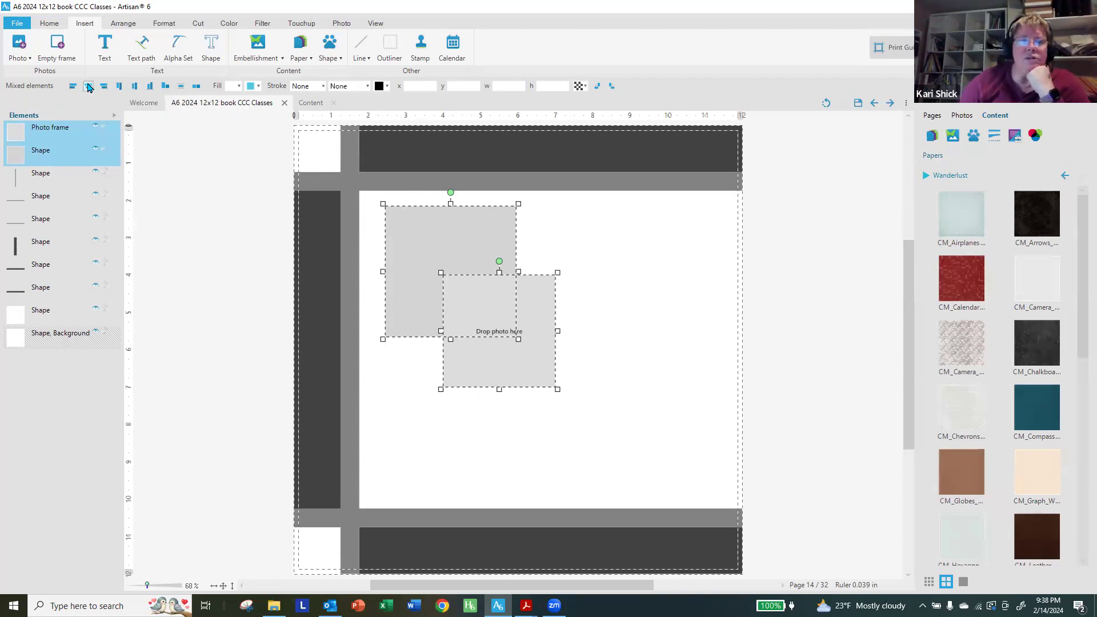
pyautogui.click(135, 87)
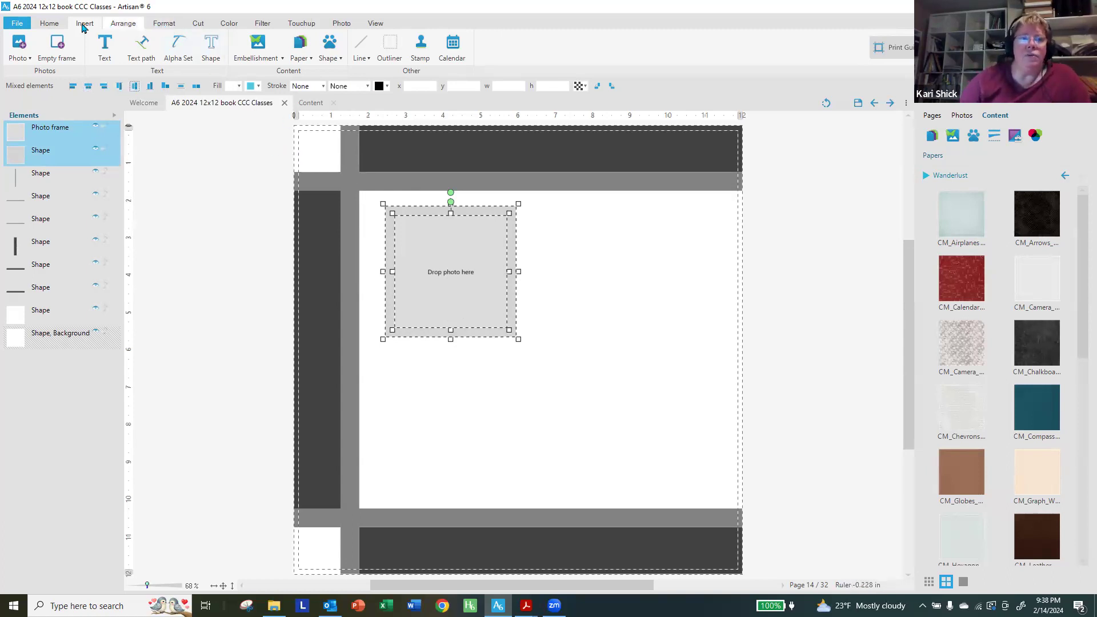
pyautogui.click(56, 24)
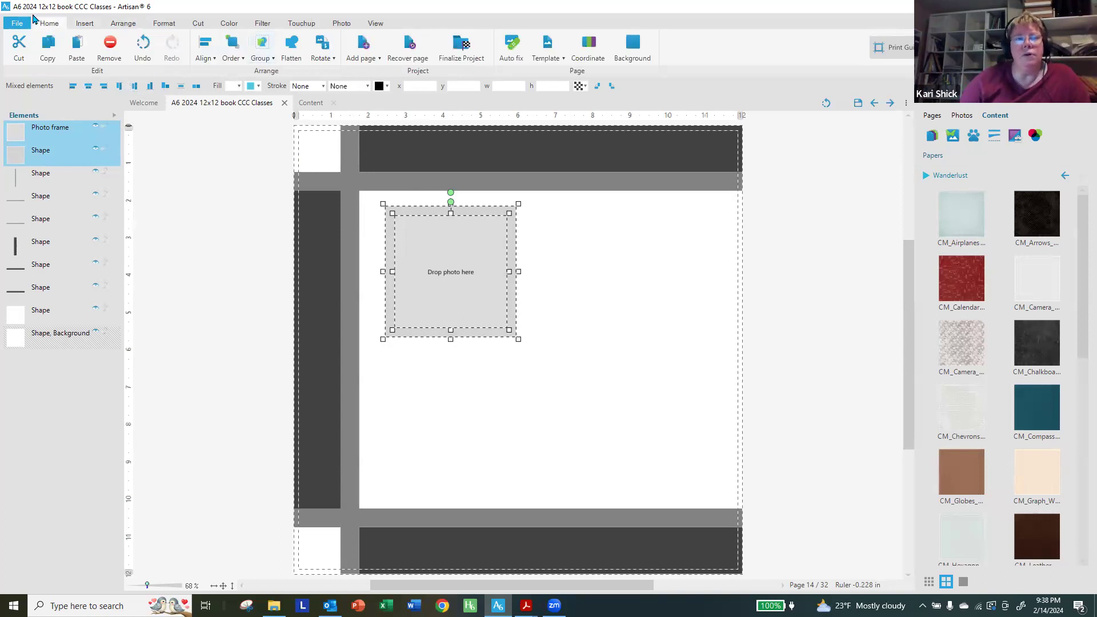
pyautogui.click(262, 56)
pyautogui.click(277, 71)
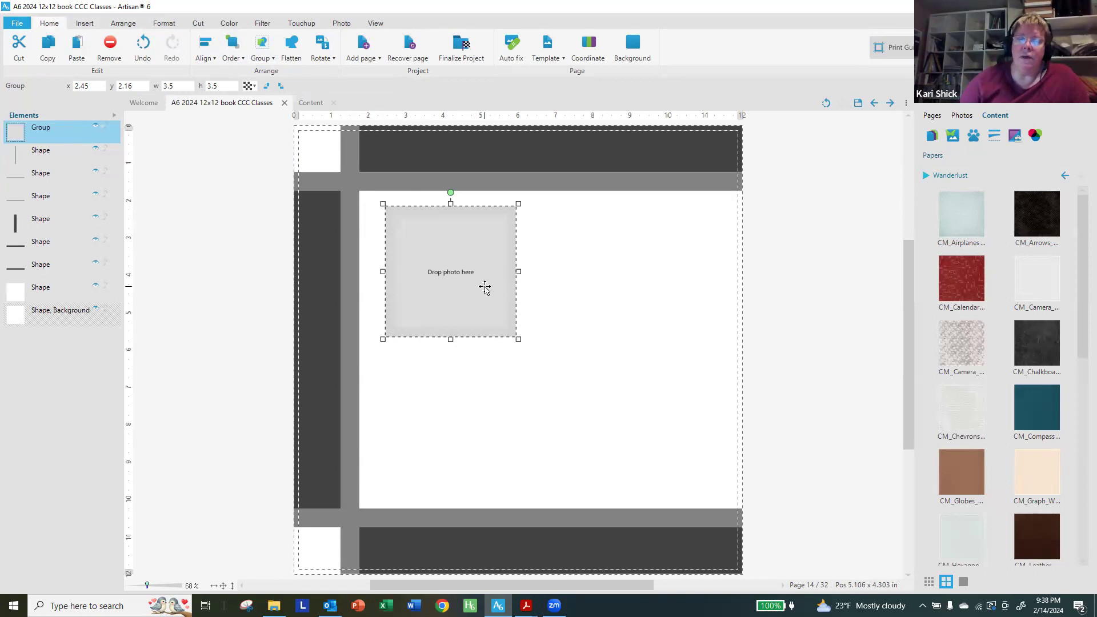
# - Copy the grouped mat and frame and paste two duplicates onto the page
pyautogui.rightClick(449, 291)
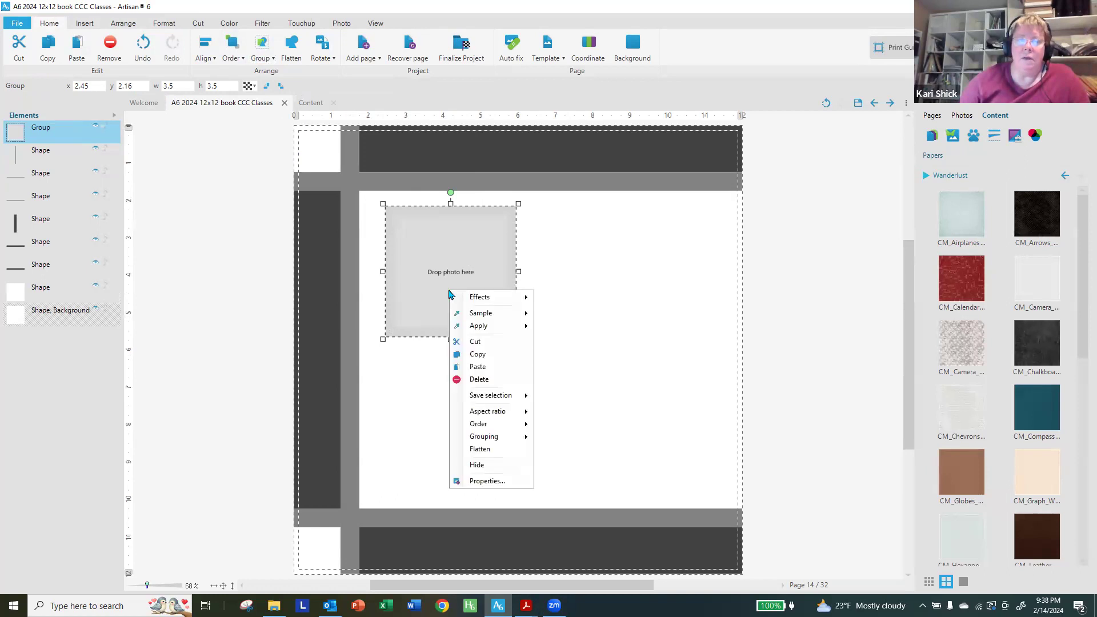
pyautogui.click(507, 355)
pyautogui.rightClick(490, 363)
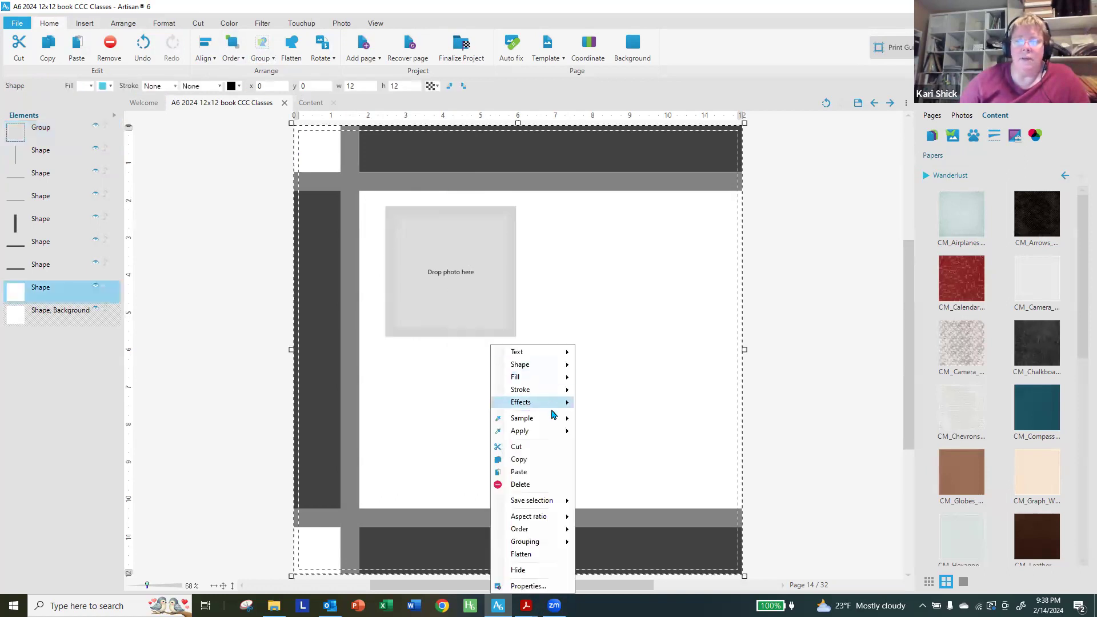
pyautogui.click(552, 470)
pyautogui.rightClick(538, 394)
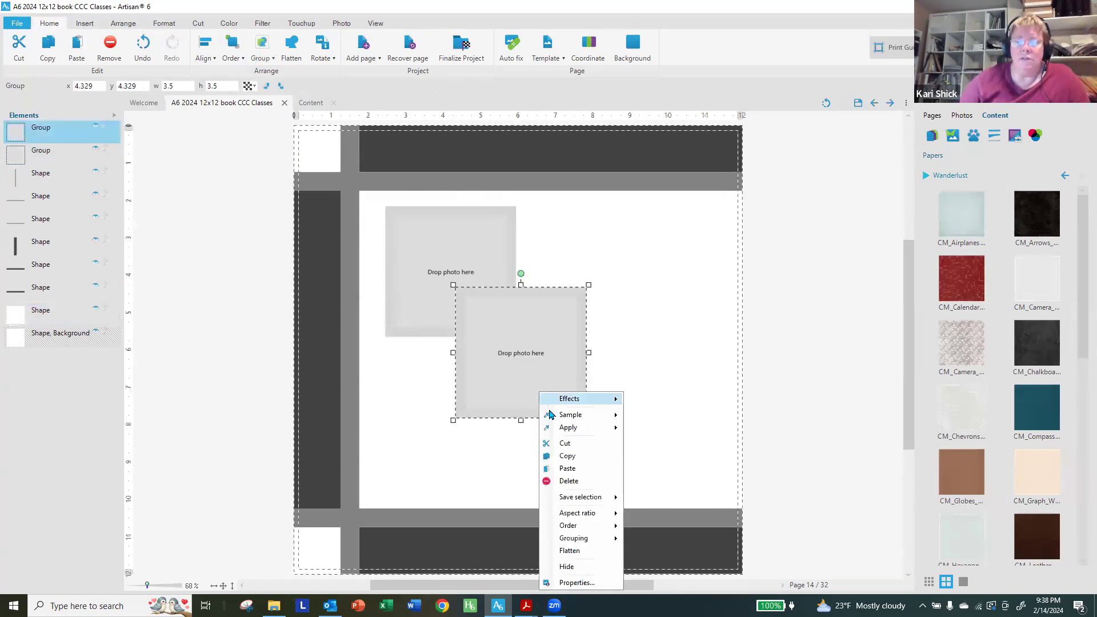
pyautogui.click(571, 466)
# - Arrange the three mat-and-frame groups in a vertical column beside the vertical gray strip, with small gaps between them
pyautogui.moveTo(542, 388); pyautogui.dragTo(469, 538)
pyautogui.moveTo(525, 357); pyautogui.dragTo(444, 371)
pyautogui.moveTo(446, 247); pyautogui.dragTo(436, 196)
pyautogui.moveTo(443, 328); pyautogui.dragTo(448, 317)
pyautogui.moveTo(457, 463); pyautogui.dragTo(454, 456)
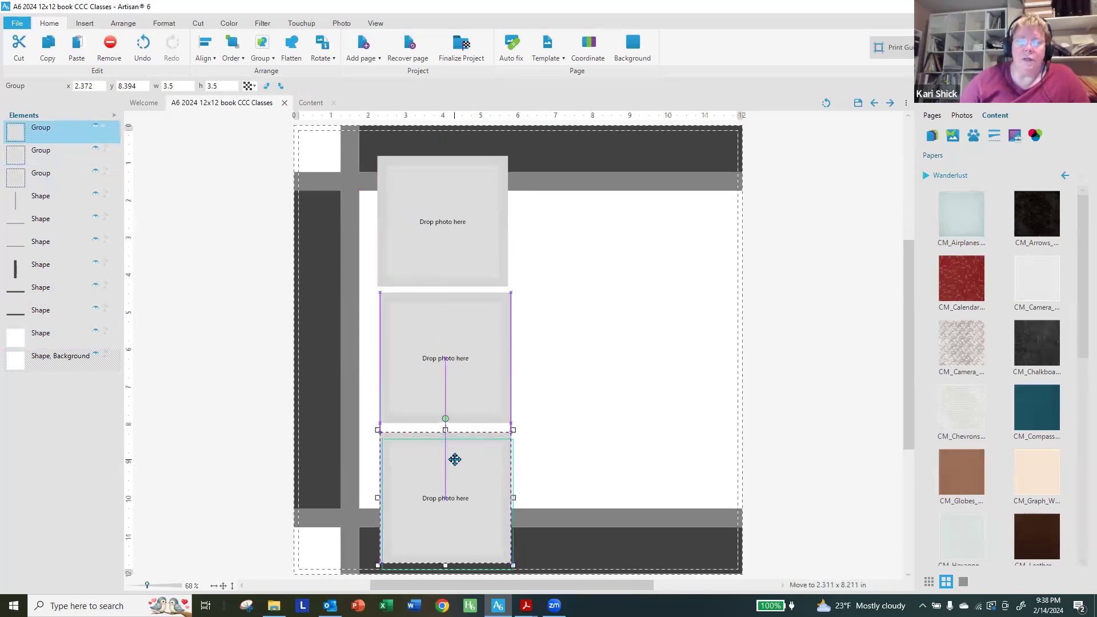
# - Distribute the three mat-and-frame groups vertically and align their centers into a straight column
pyautogui.click(451, 227)
pyautogui.keyDown('shift'); pyautogui.click(457, 387); pyautogui.keyUp('shift')
pyautogui.keyDown('shift'); pyautogui.click(465, 462); pyautogui.keyUp('shift')
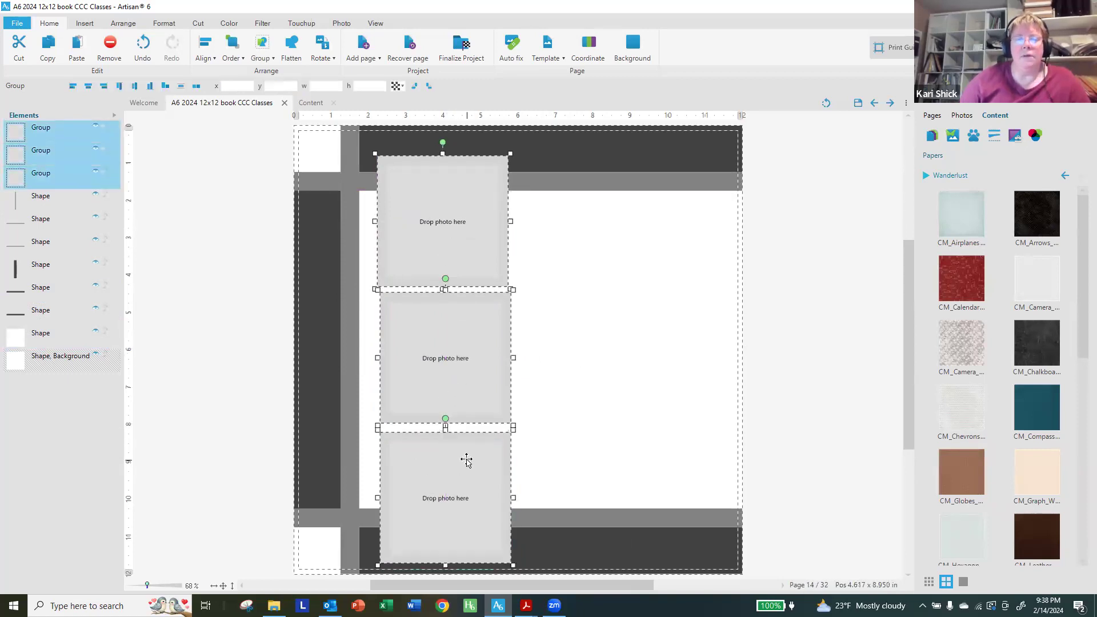
pyautogui.click(207, 51)
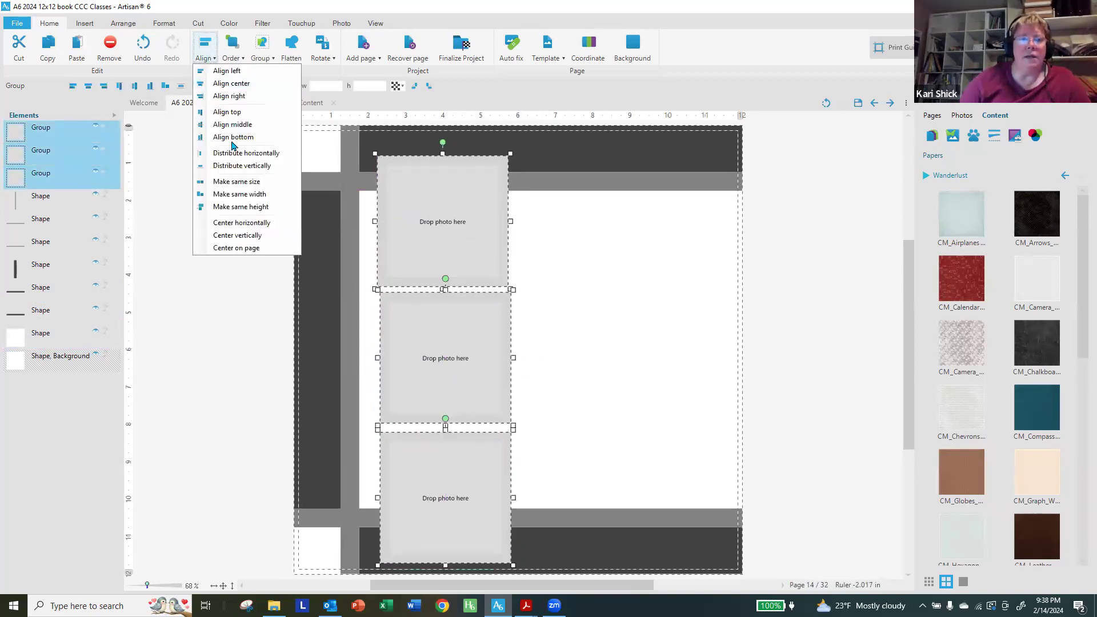
pyautogui.click(239, 166)
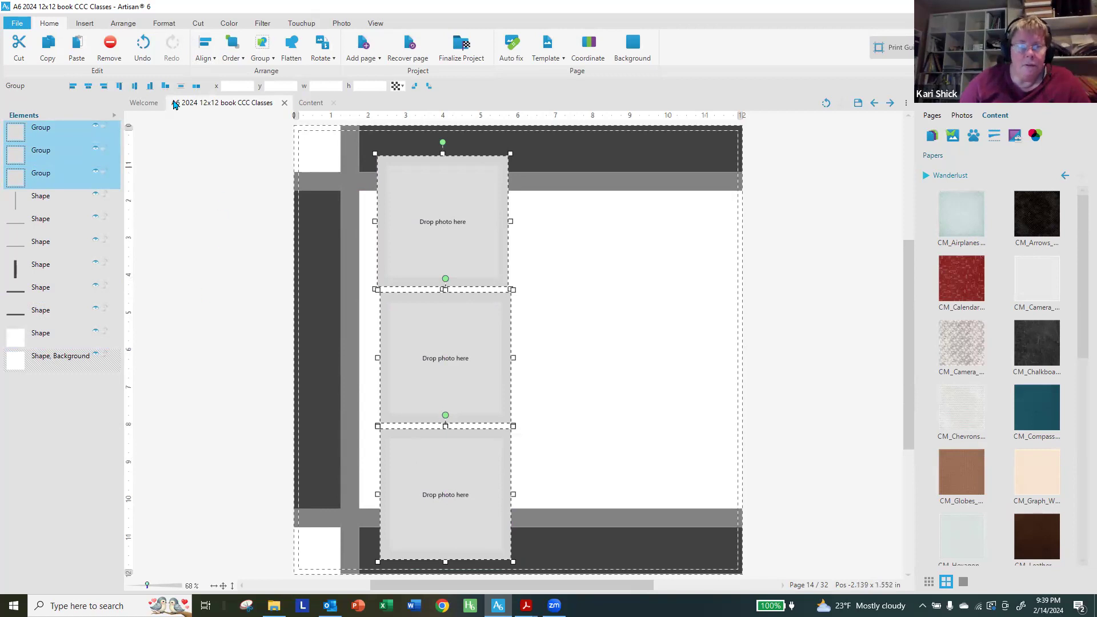
pyautogui.click(88, 86)
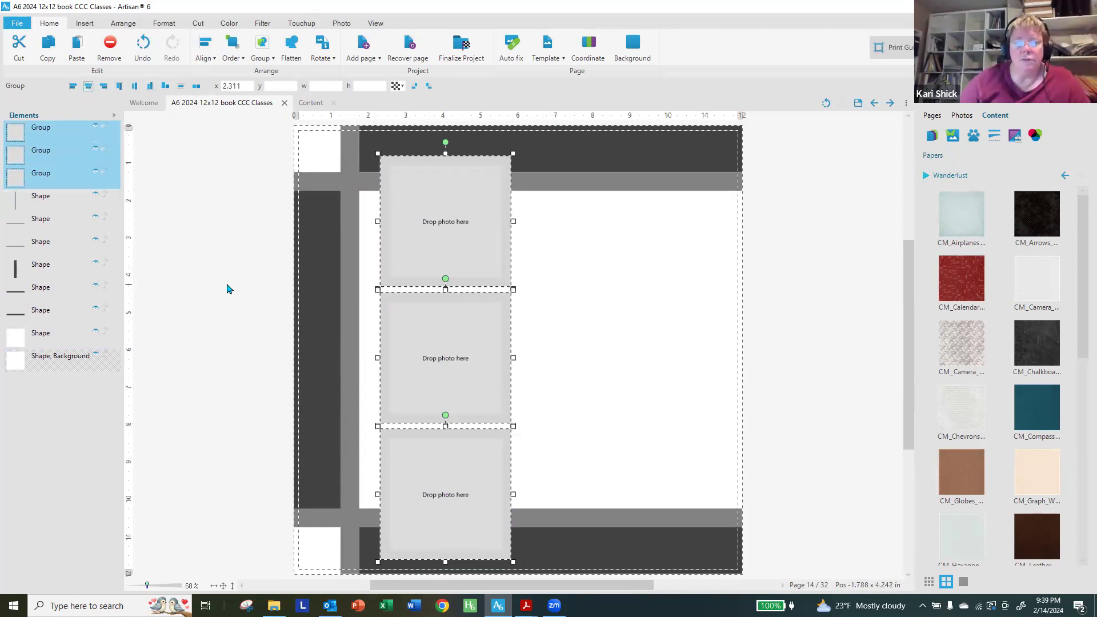
pyautogui.click(815, 347)
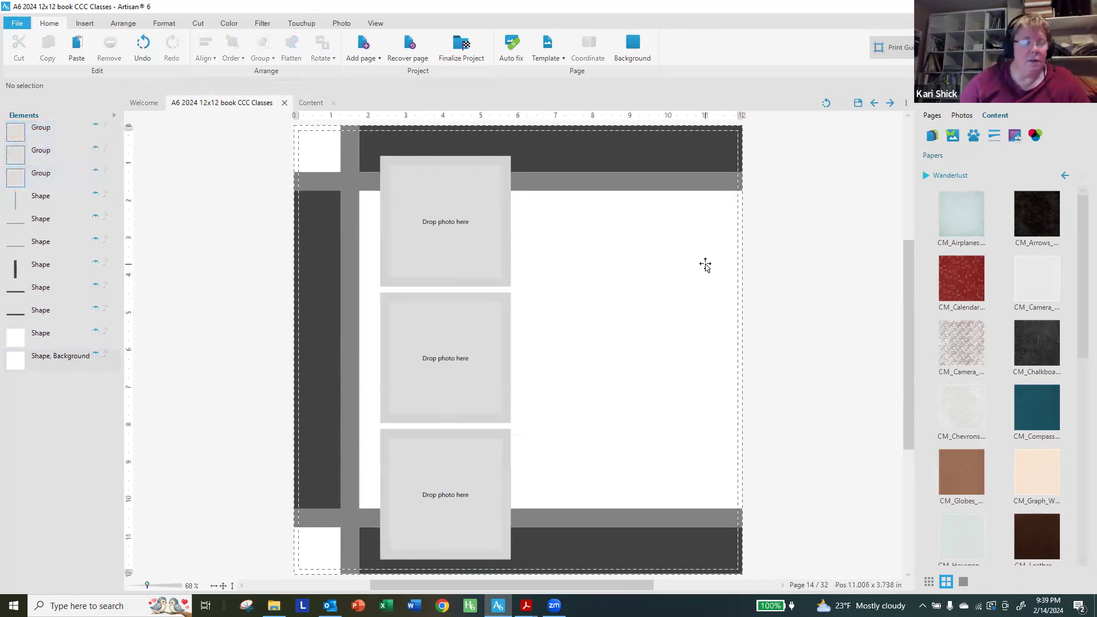
# - Check the position, photo size and cut size of mat R in the project recipe PDF, and return to Artisan
pyautogui.moveTo(526, 605)
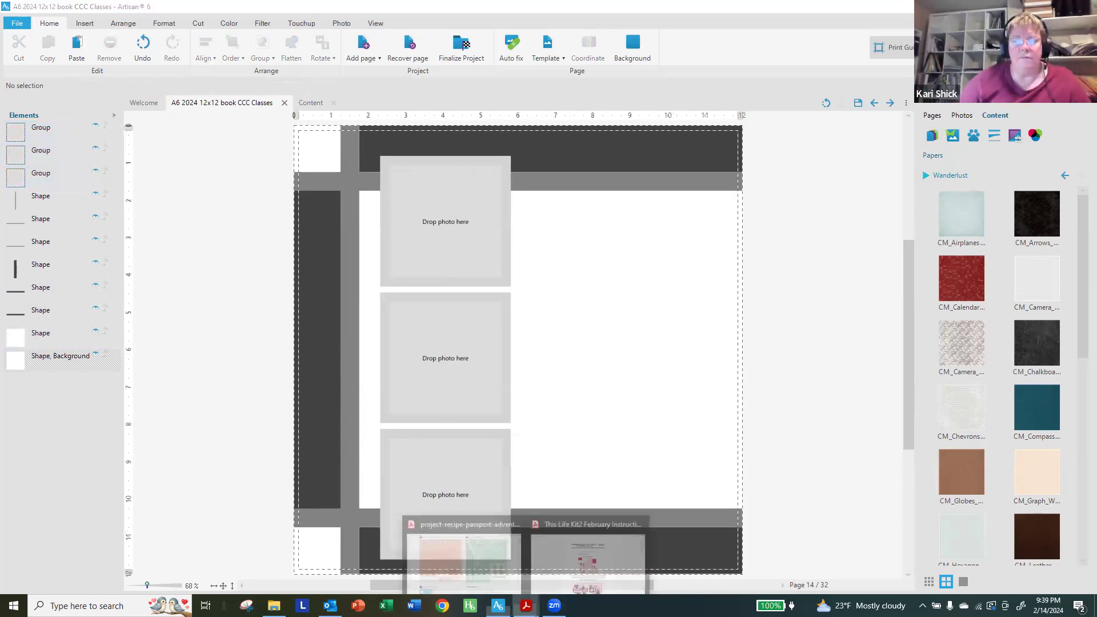
pyautogui.click(463, 557)
pyautogui.scroll(5, 578, 323)
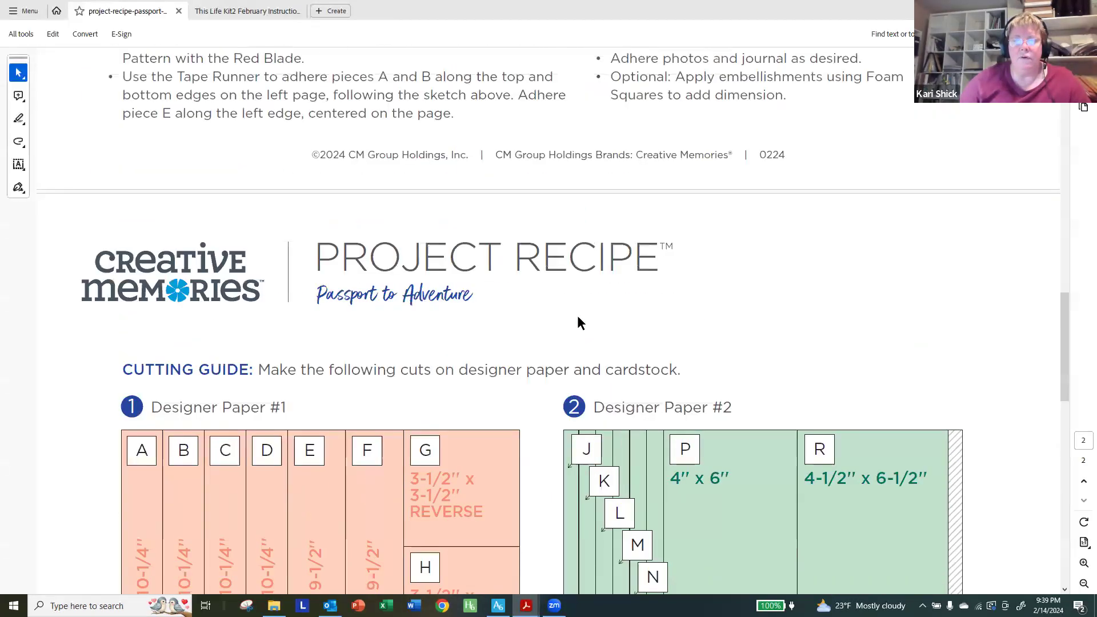
pyautogui.scroll(5, 578, 322)
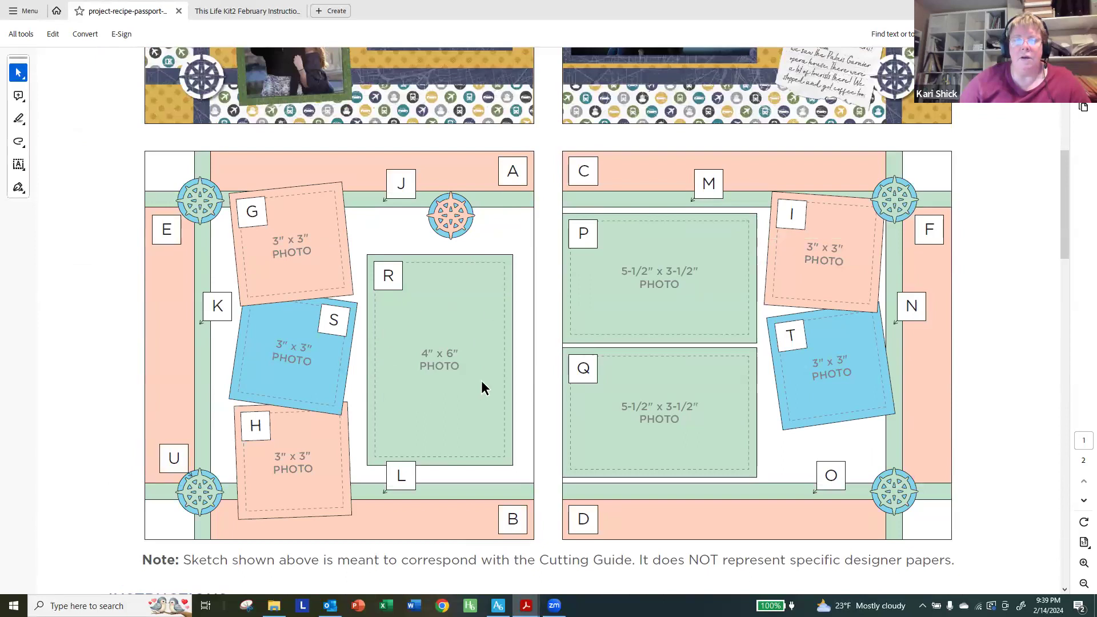
pyautogui.scroll(-10, 429, 390)
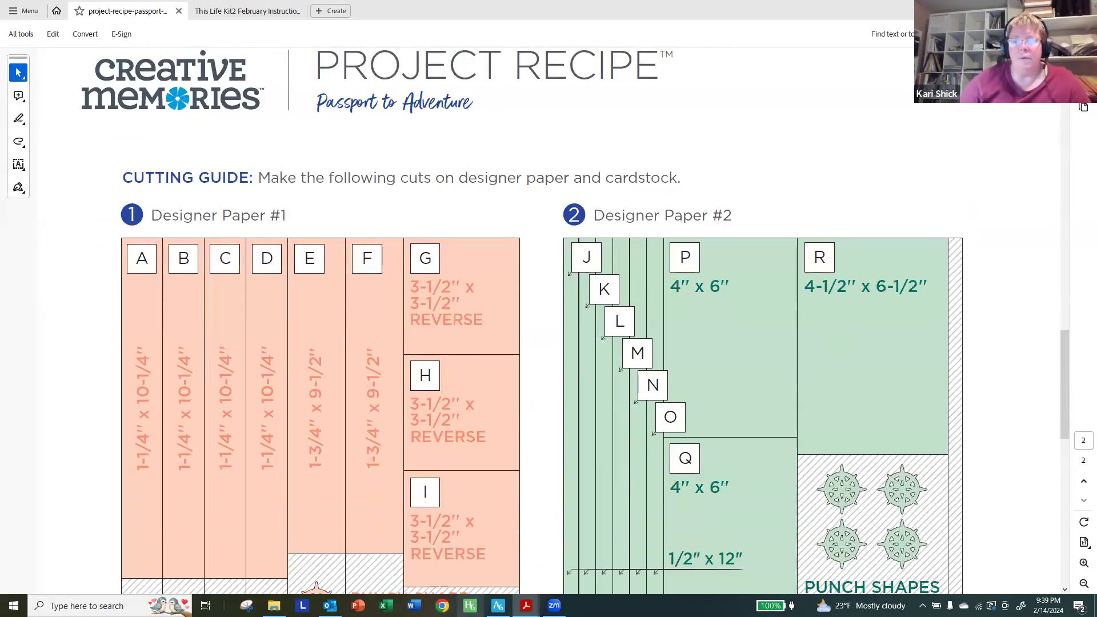
pyautogui.click(497, 605)
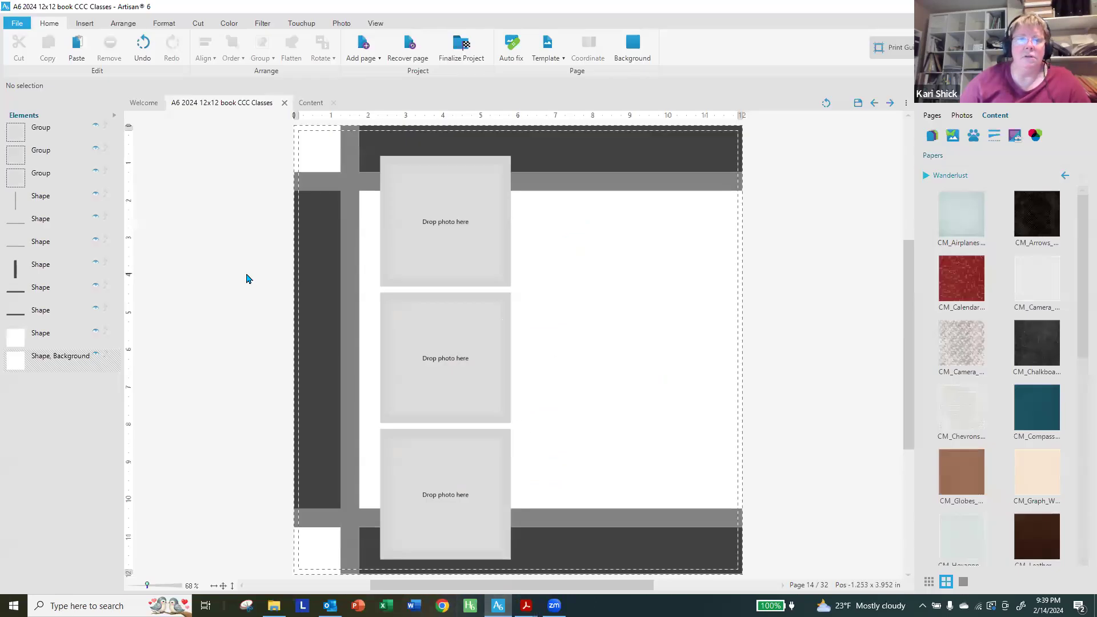
# - Create a light gray 4.5 x 6.5 in rectangle and place it beside the photo column at about x 6.56, y 2.83
pyautogui.click(85, 22)
pyautogui.click(329, 55)
pyautogui.click(343, 71)
pyautogui.click(982, 203)
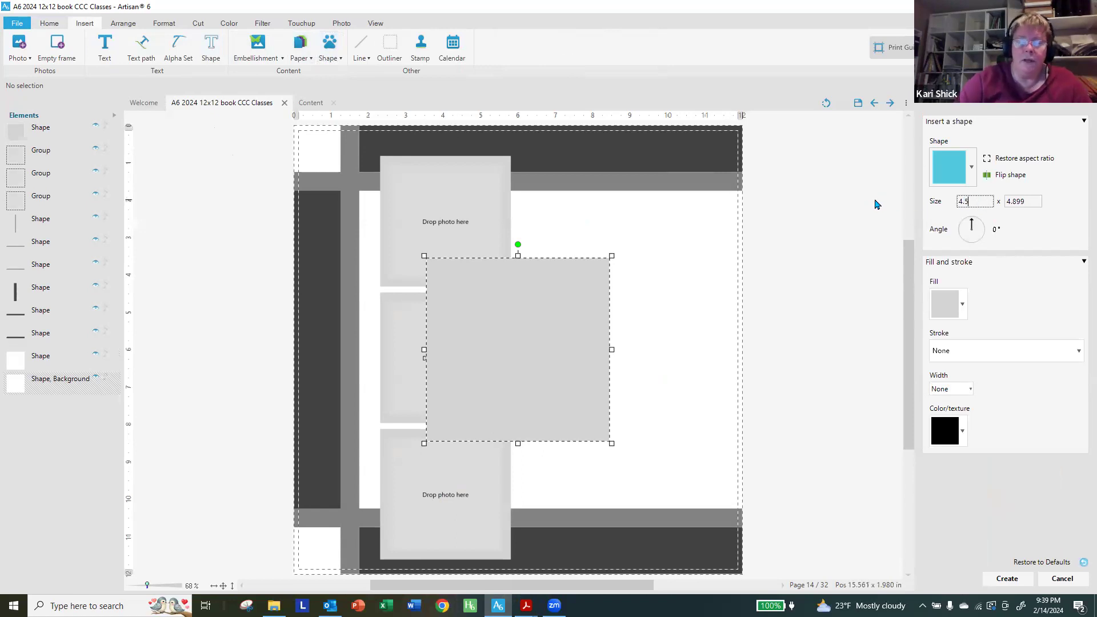
pyautogui.press('Tab')
pyautogui.write('6')
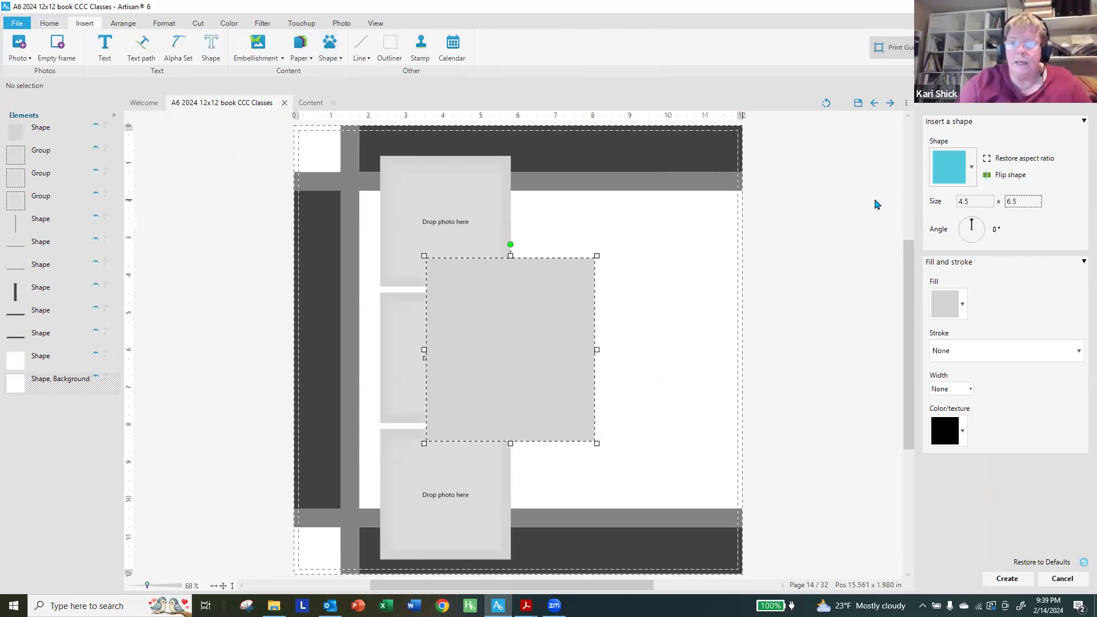
pyautogui.press('Tab')
pyautogui.click(1007, 578)
pyautogui.moveTo(539, 455); pyautogui.dragTo(632, 404)
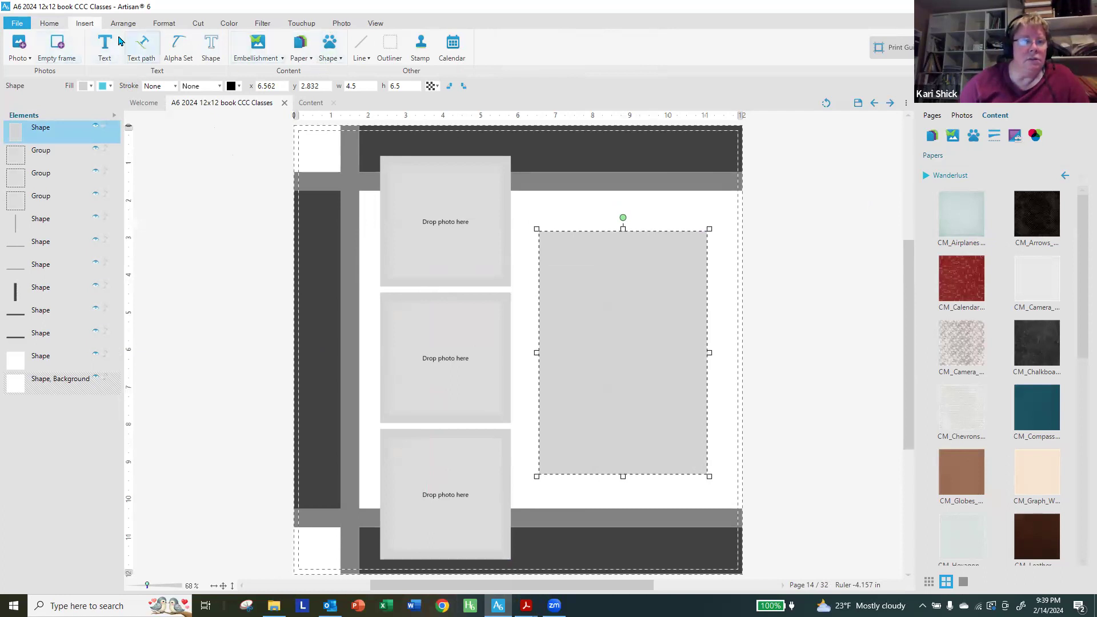
# - Insert an empty 4 x 6 in photo frame and center it horizontally and vertically on the large light gray mat
pyautogui.click(58, 46)
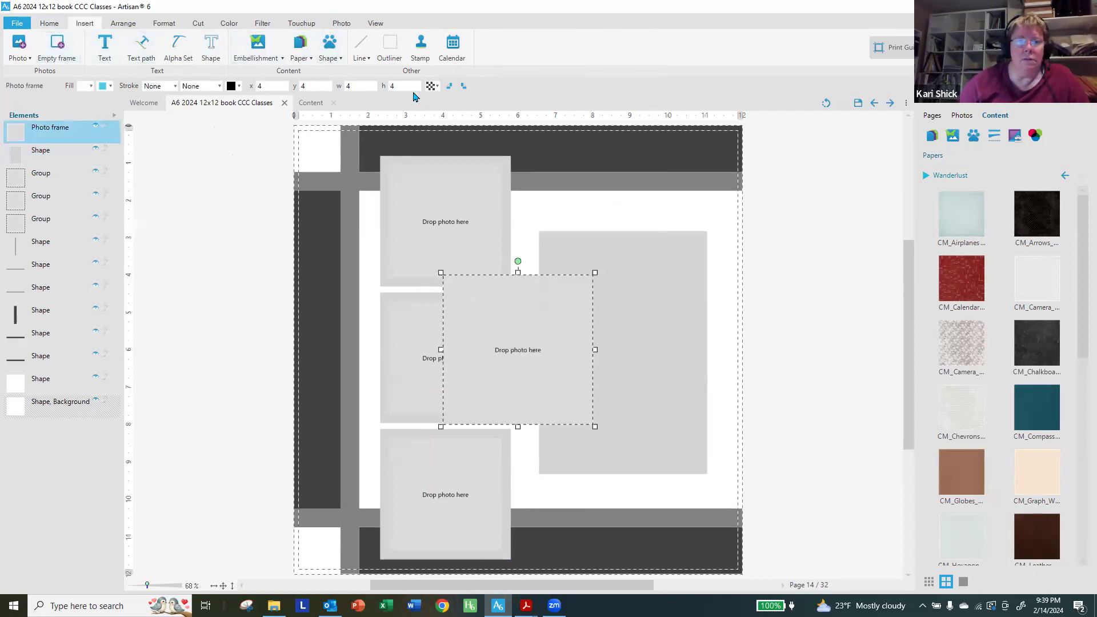
pyautogui.write('6')
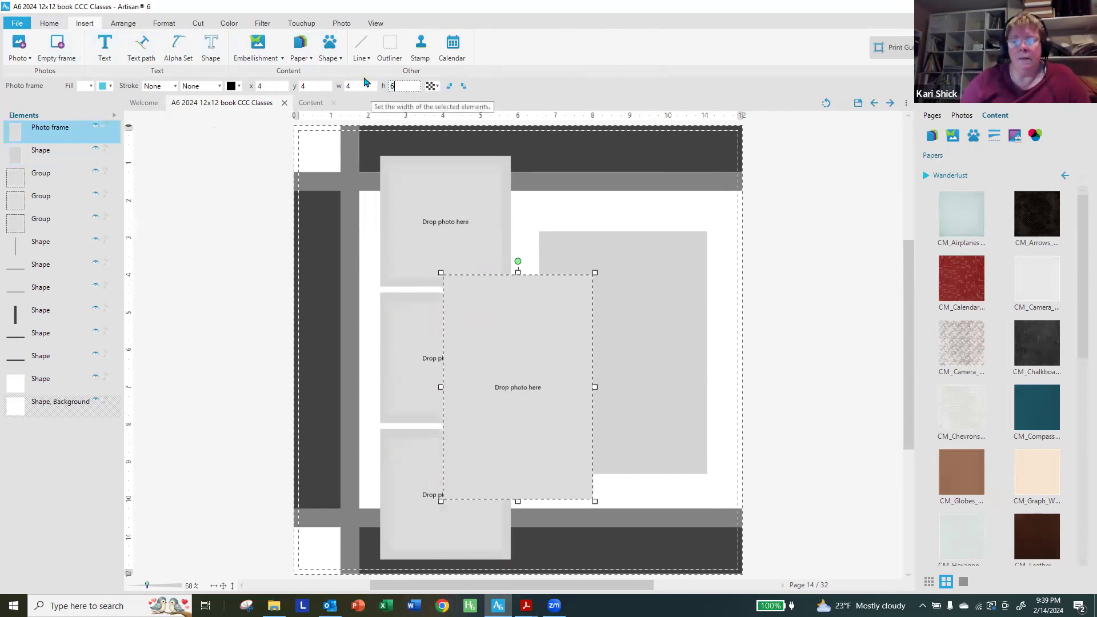
pyautogui.keyDown('shift'); pyautogui.click(654, 263); pyautogui.keyUp('shift')
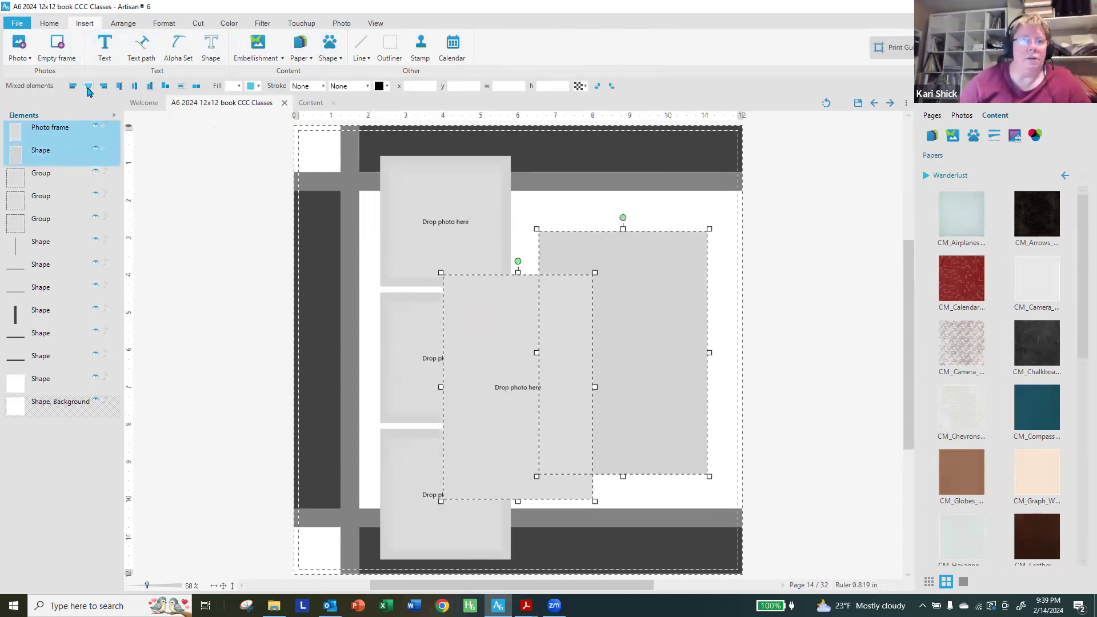
pyautogui.click(88, 86)
pyautogui.click(135, 87)
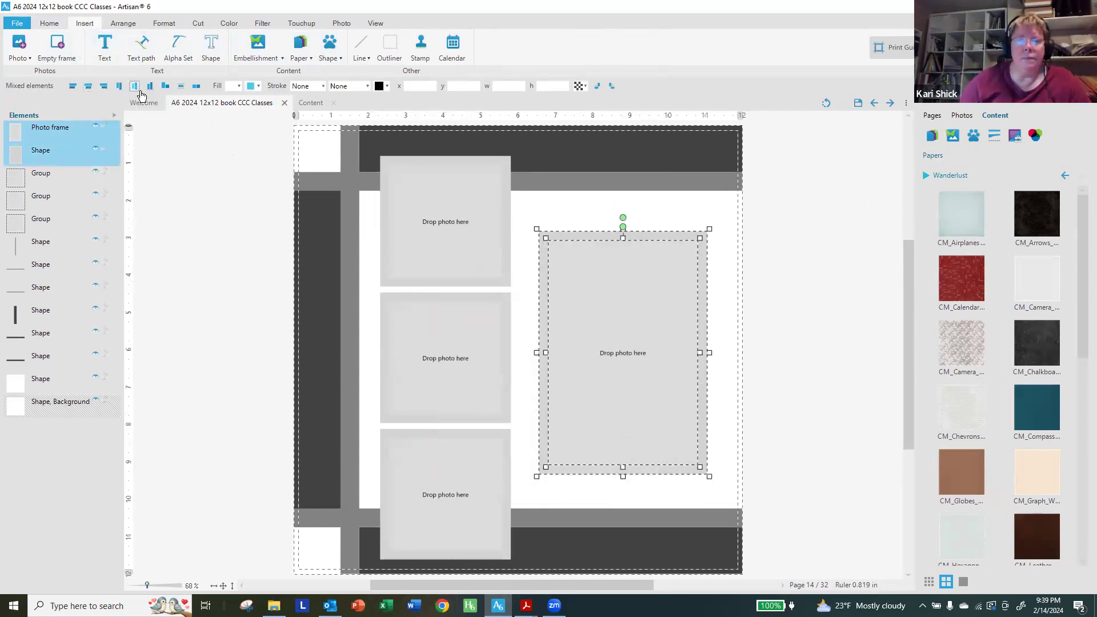
# - Shift the large mat and its photo frame together slightly to the right, and clear the selection
pyautogui.click(832, 368)
pyautogui.click(623, 349)
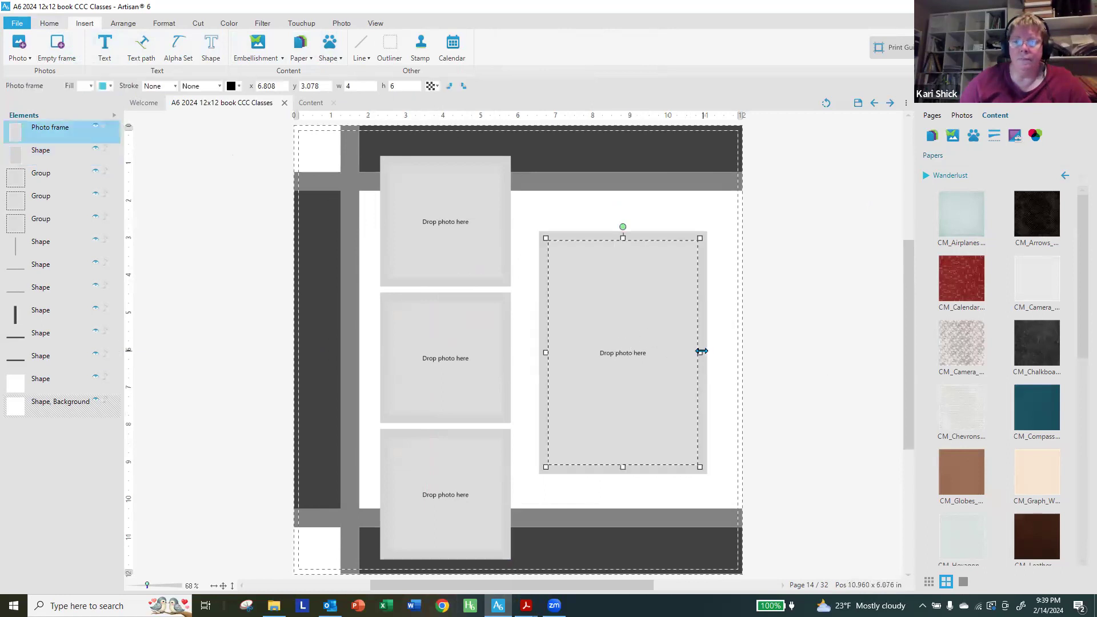
pyautogui.keyDown('shift'); pyautogui.click(701, 353); pyautogui.keyUp('shift')
pyautogui.moveTo(701, 351); pyautogui.dragTo(702, 349)
pyautogui.click(803, 372)
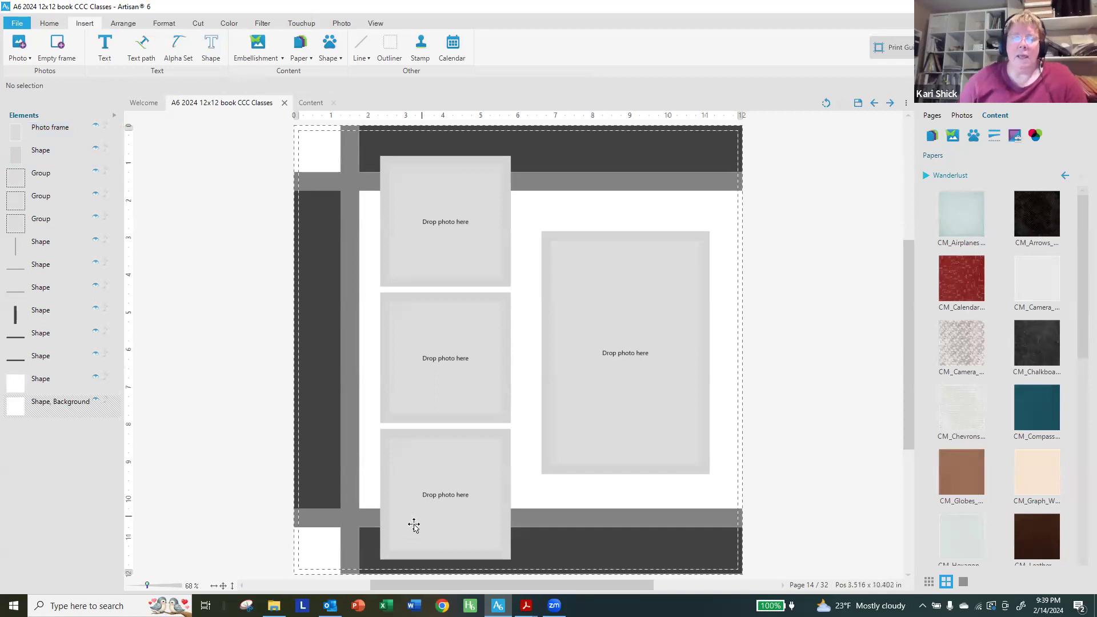
# - Check in the project recipe PDF where the compass circles sit on the left page, and return to Artisan
pyautogui.moveTo(525, 606)
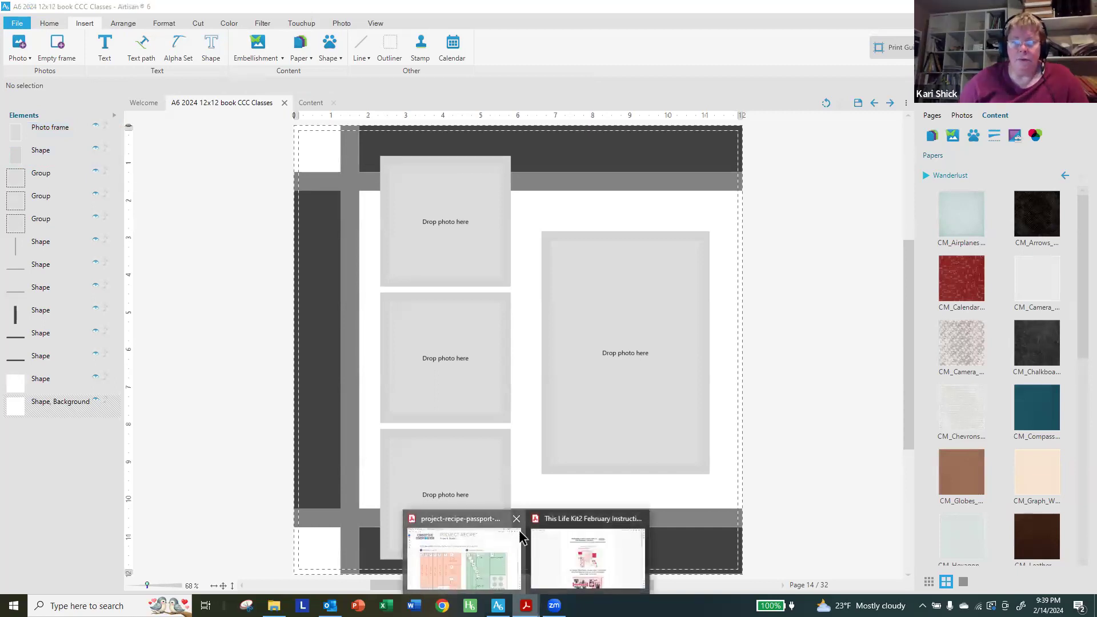
pyautogui.click(465, 549)
pyautogui.scroll(15, 436, 332)
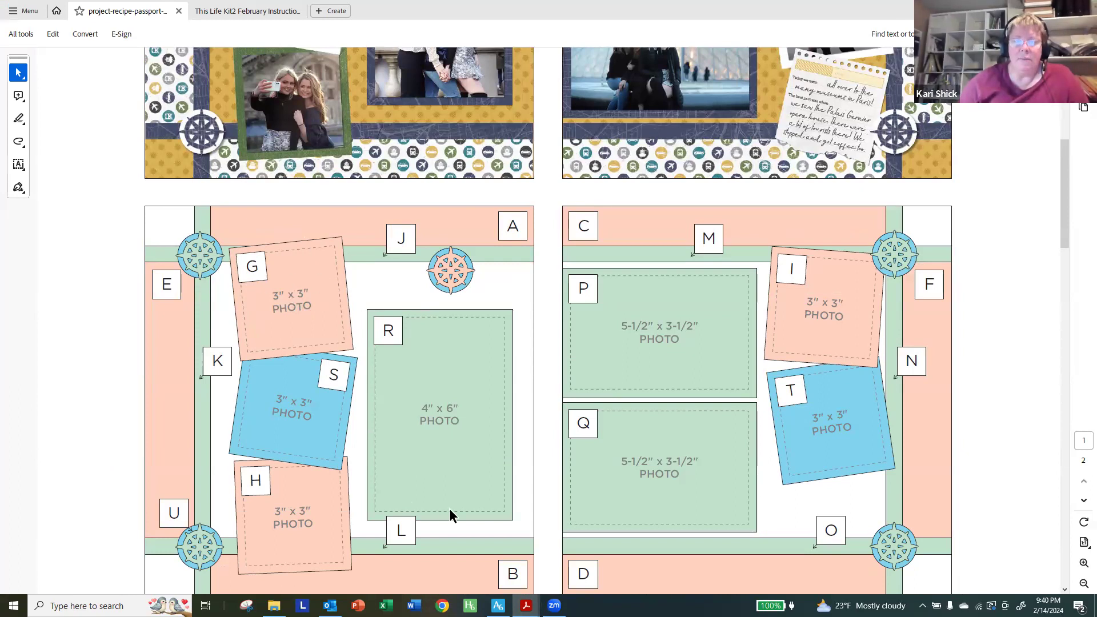
pyautogui.click(498, 606)
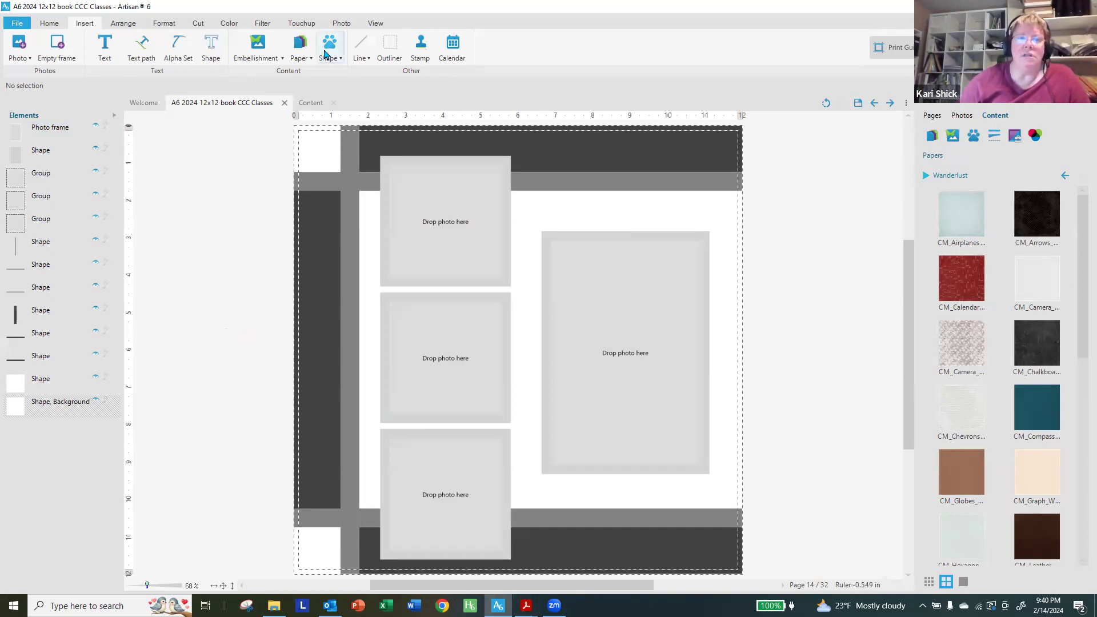
# - Create a light gray 1.5 x 1.5 in circle and place it on the upper strip crossing at about x 0.75, y 0.75
pyautogui.click(325, 54)
pyautogui.click(338, 85)
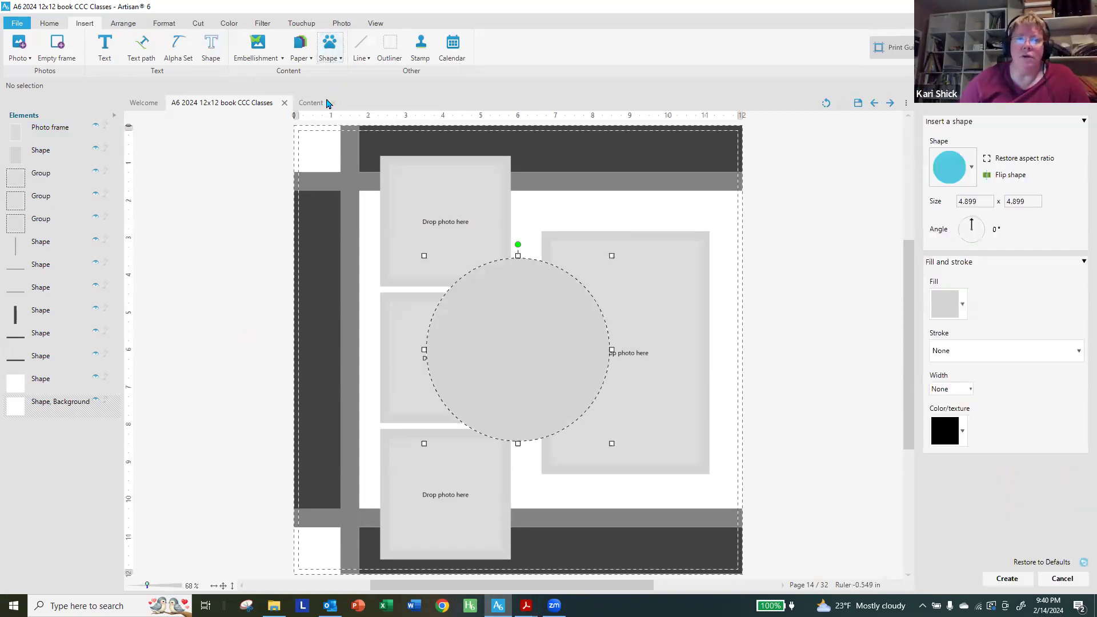
pyautogui.click(982, 206)
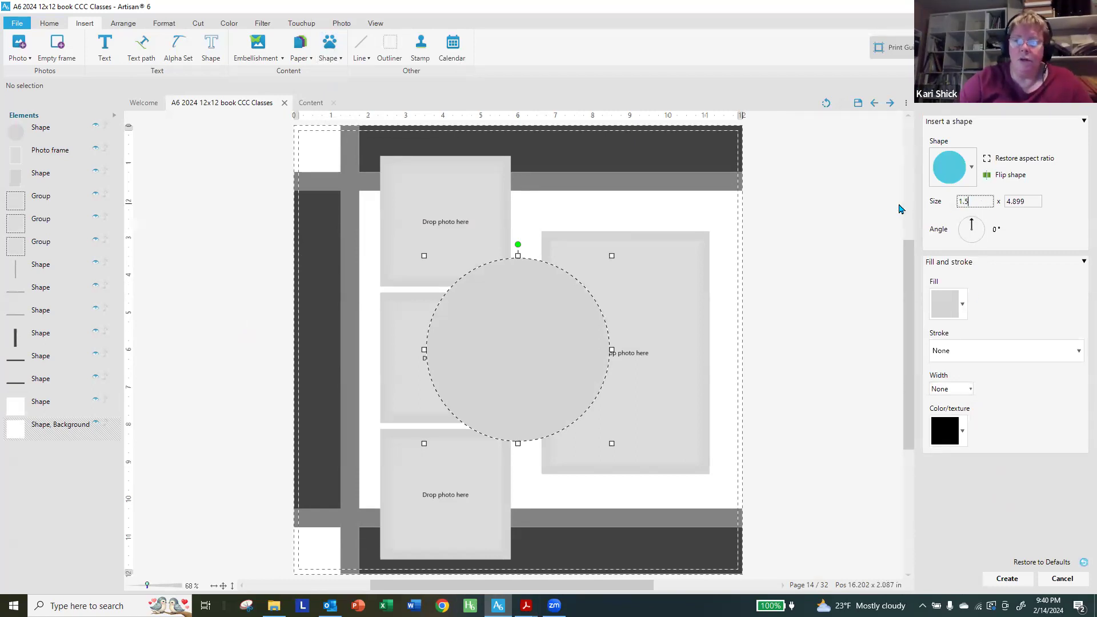
pyautogui.press('Tab')
pyautogui.press('Tab')
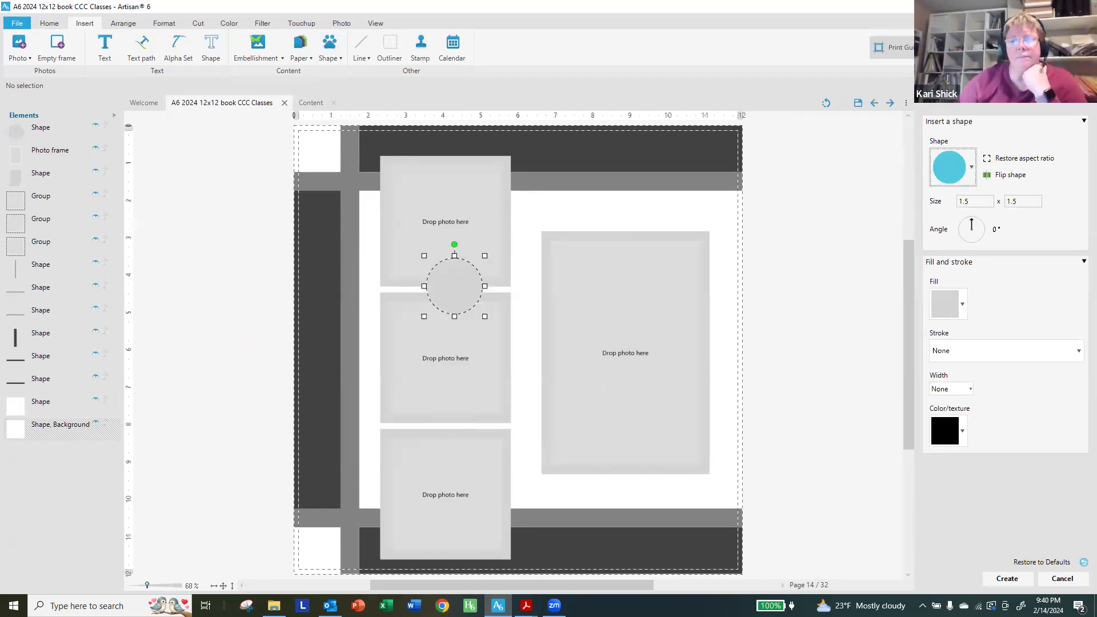
pyautogui.click(1016, 581)
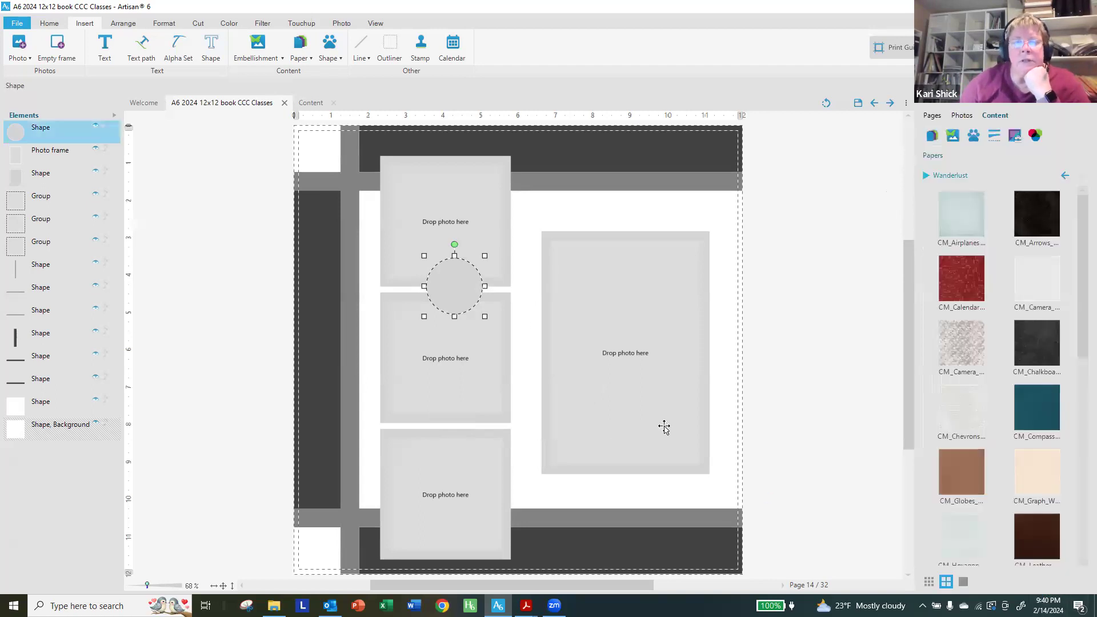
pyautogui.moveTo(465, 289); pyautogui.dragTo(363, 188)
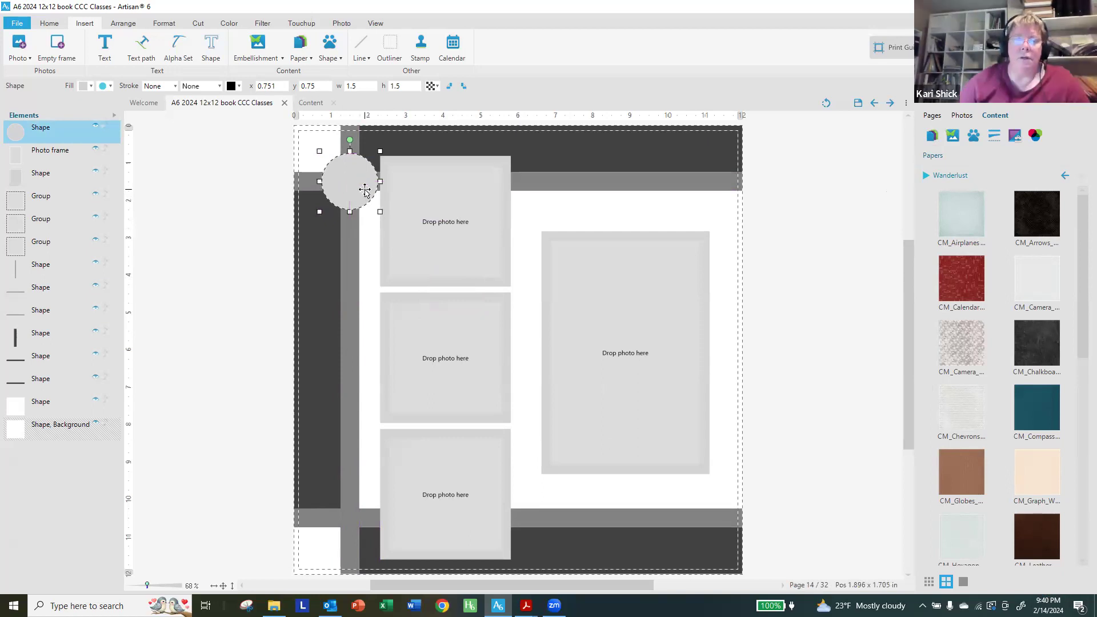
# - Duplicate the circle, align the copy on the lower strip crossing at about x 0.75, y 9.75, and clear the selection
pyautogui.rightClick(365, 191)
pyautogui.click(430, 309)
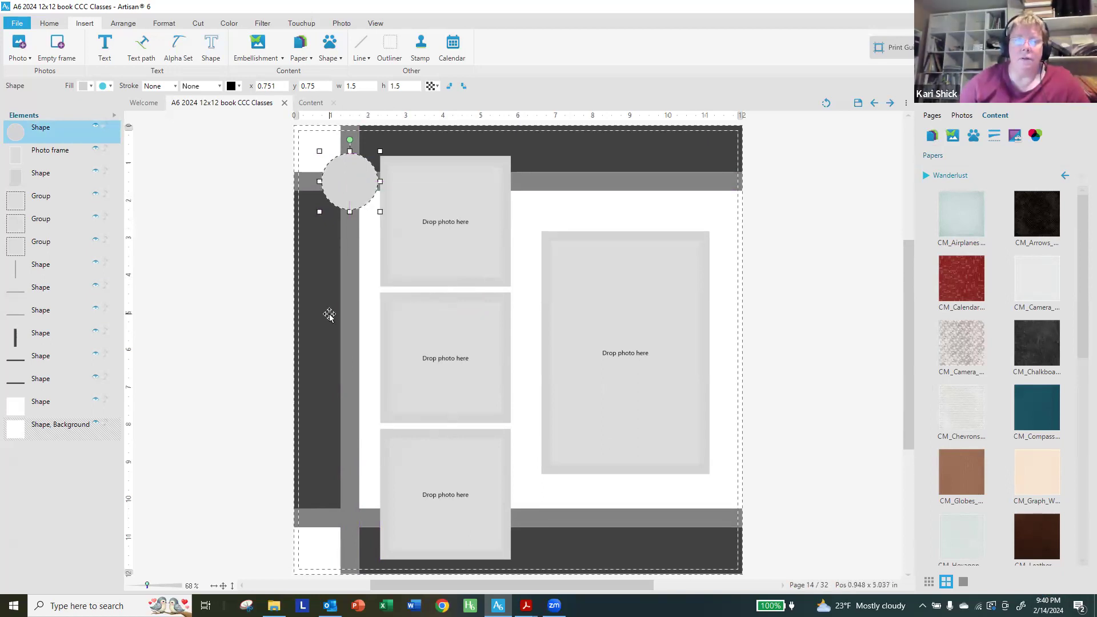
pyautogui.rightClick(266, 320)
pyautogui.click(326, 449)
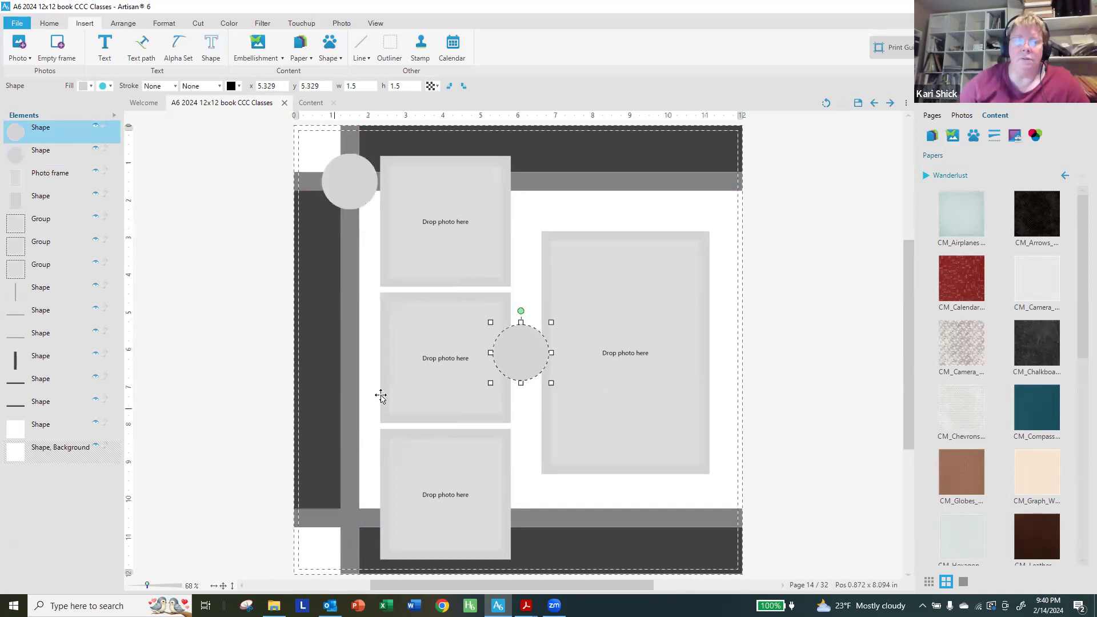
pyautogui.moveTo(536, 361); pyautogui.dragTo(360, 526)
pyautogui.click(437, 512)
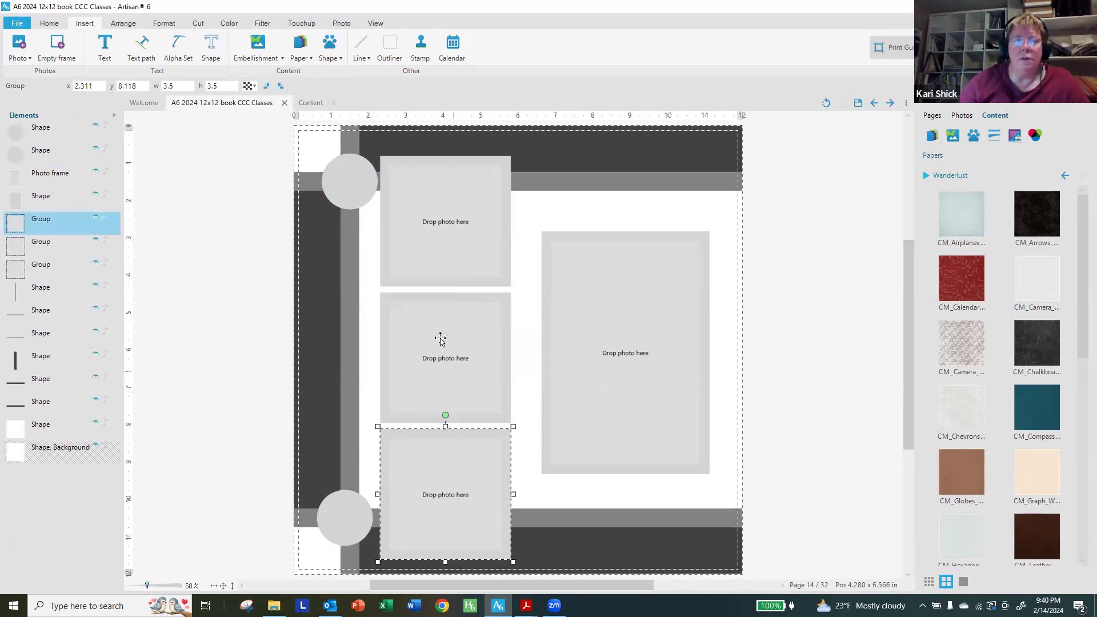
pyautogui.click(356, 185)
pyautogui.moveTo(346, 507); pyautogui.dragTo(350, 509)
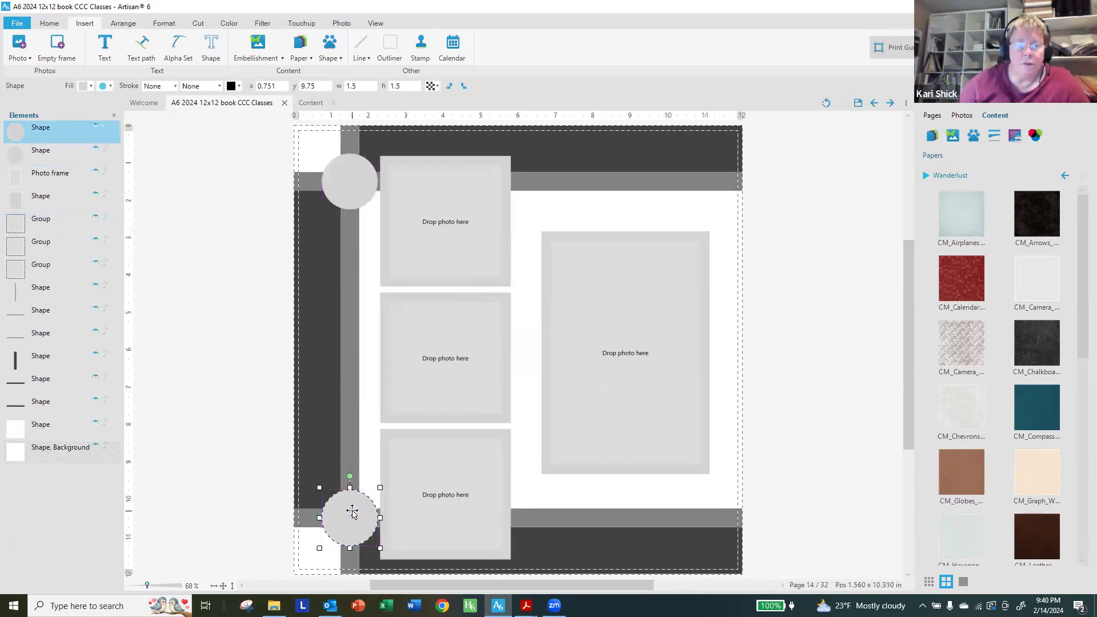
pyautogui.click(194, 457)
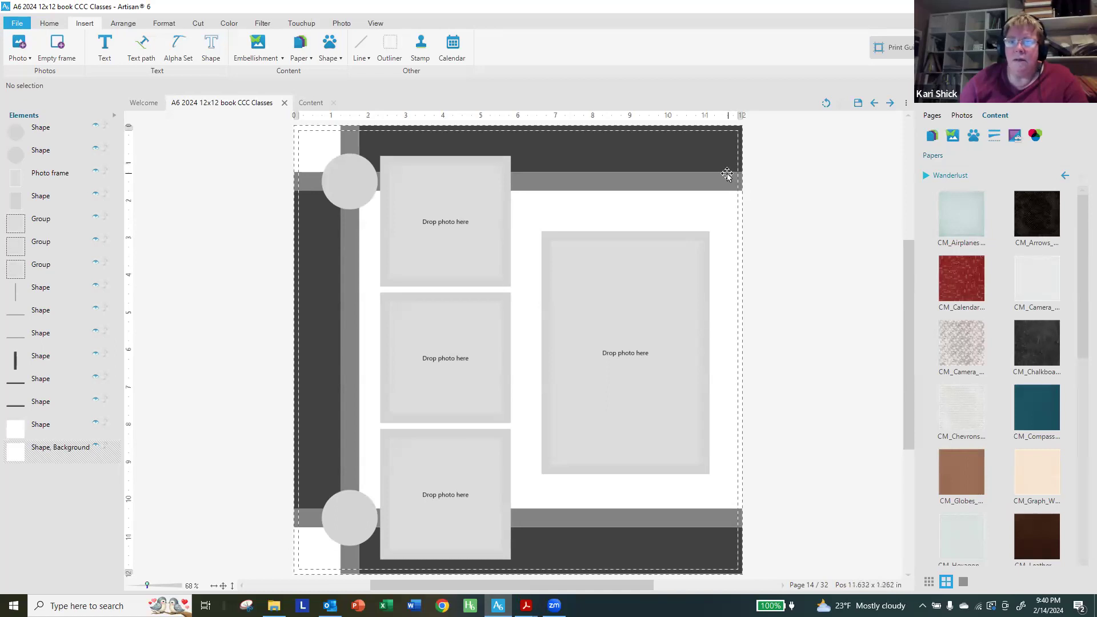
# - Fill the white 12 x 12 in base shape with the red Wanderlust paper CM_Calendar_Wanderlust_PP_02, keeping the whole sheet
pyautogui.click(33, 429)
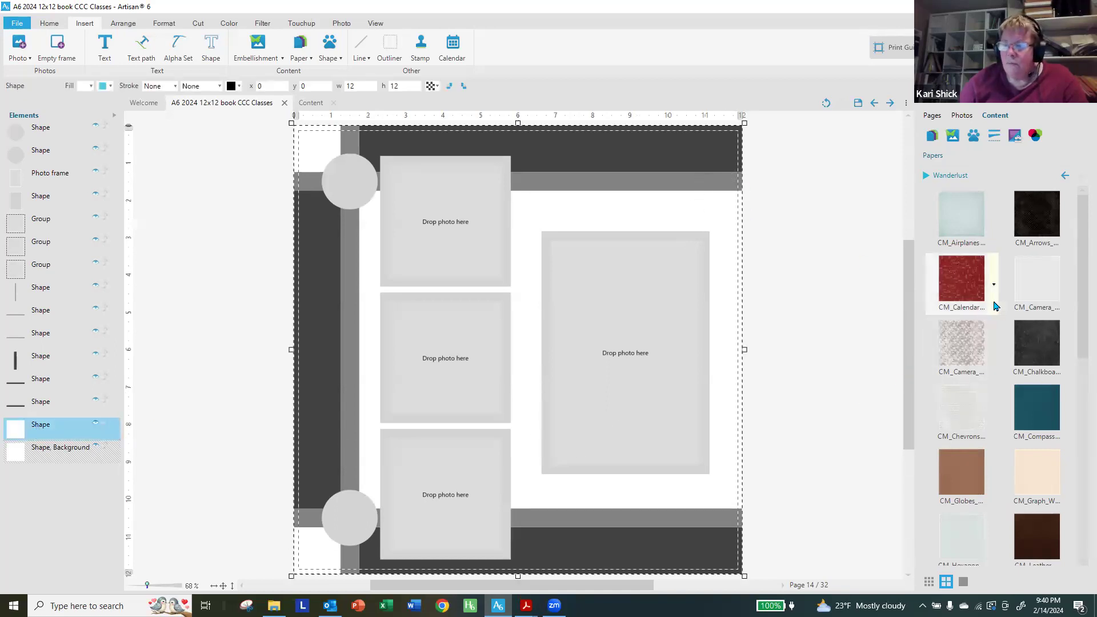
pyautogui.moveTo(996, 306)
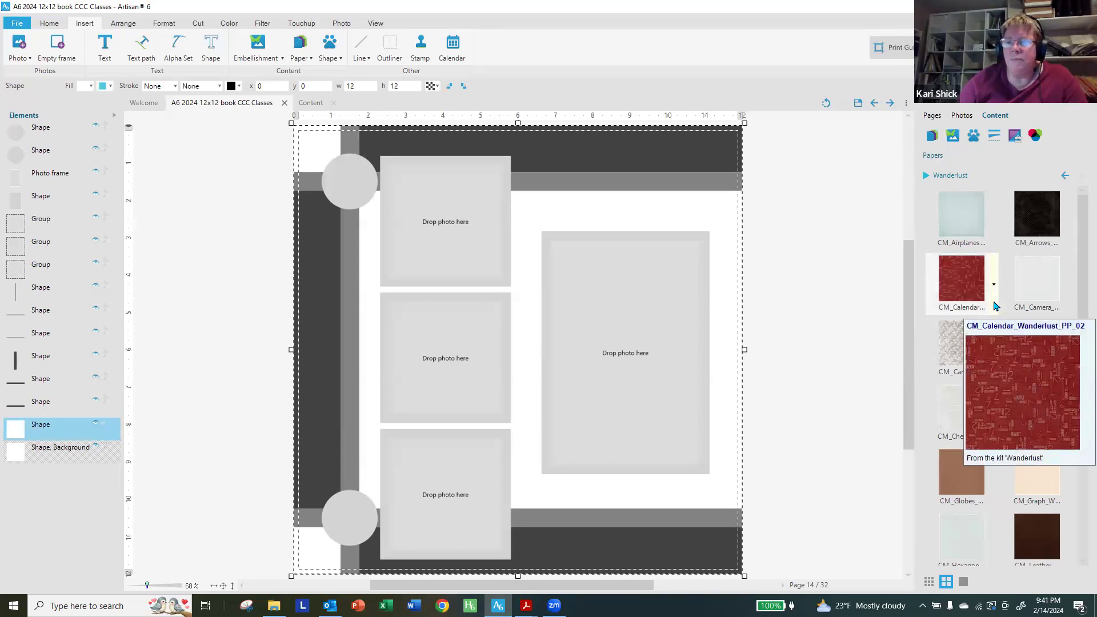
pyautogui.rightClick(995, 304)
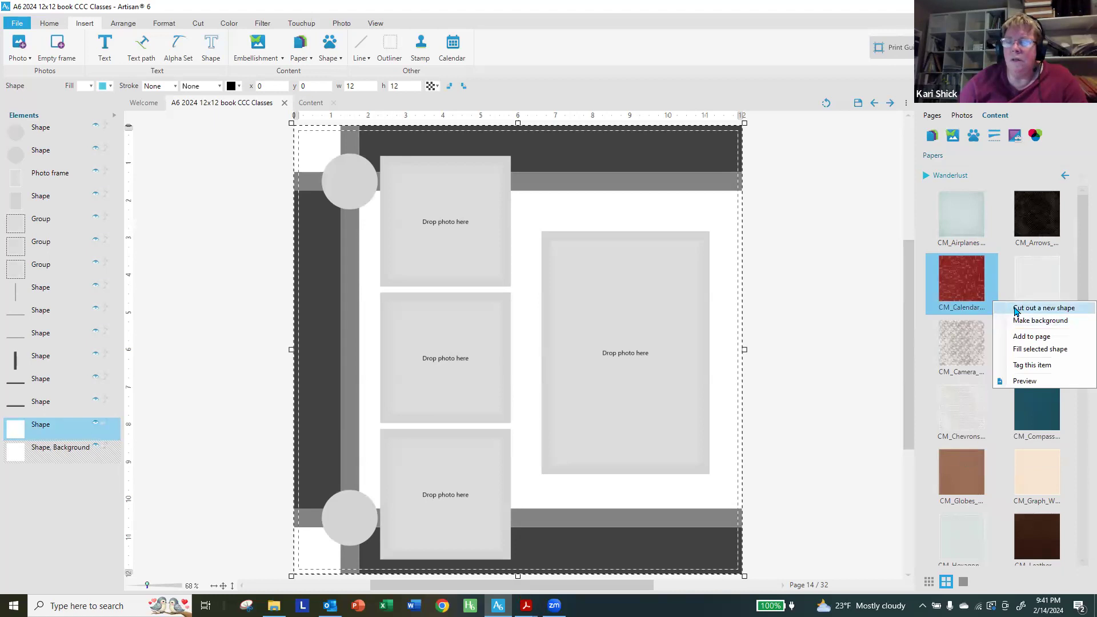
pyautogui.click(1016, 308)
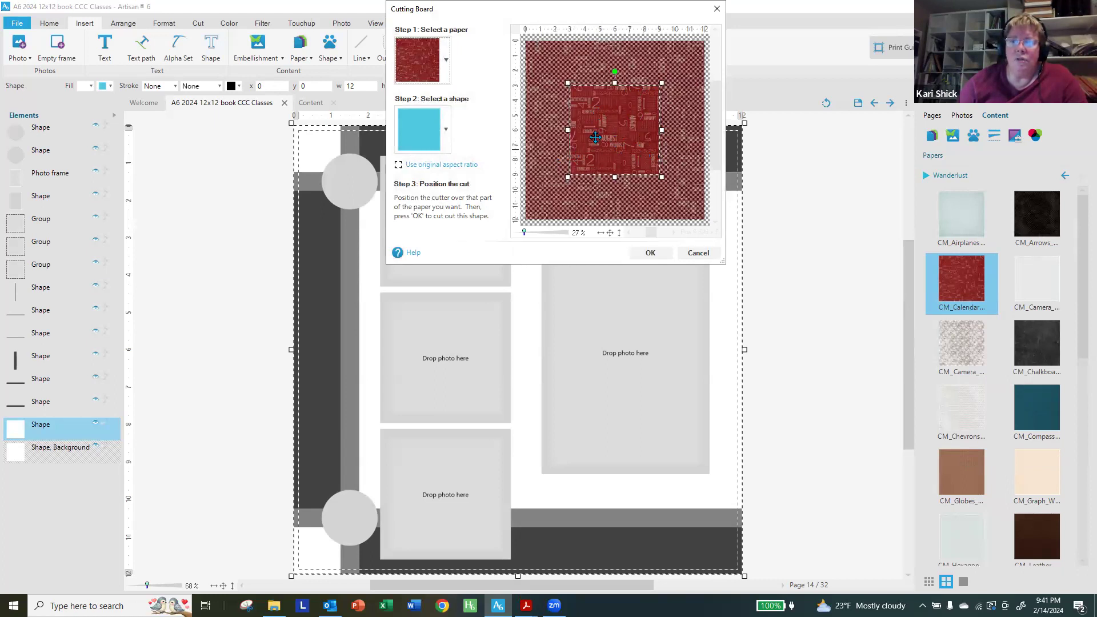
pyautogui.click(698, 253)
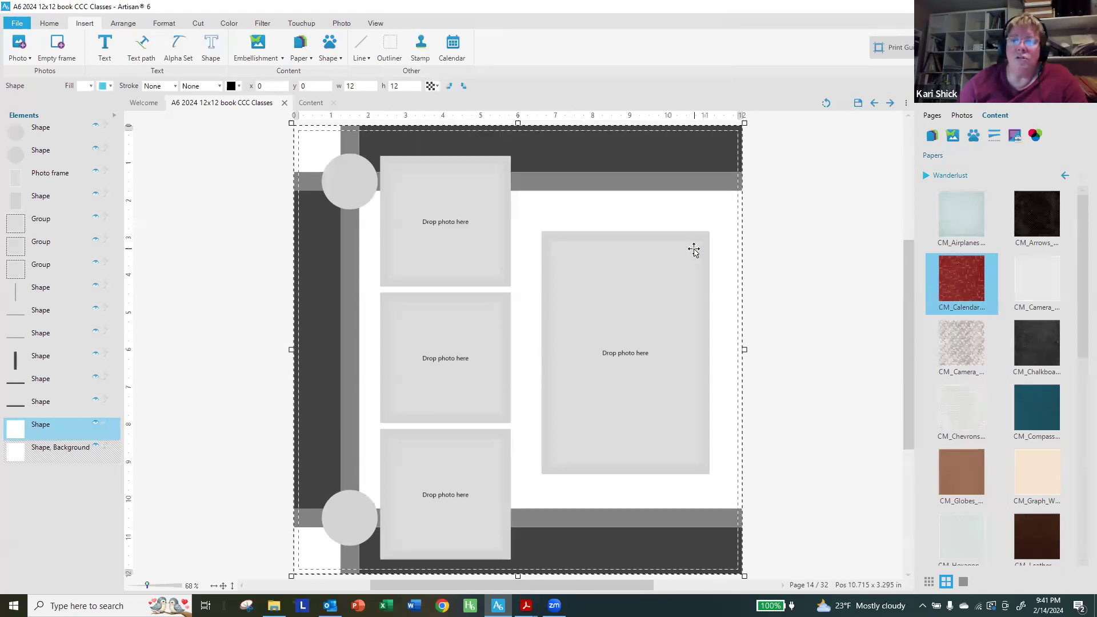
pyautogui.rightClick(1002, 312)
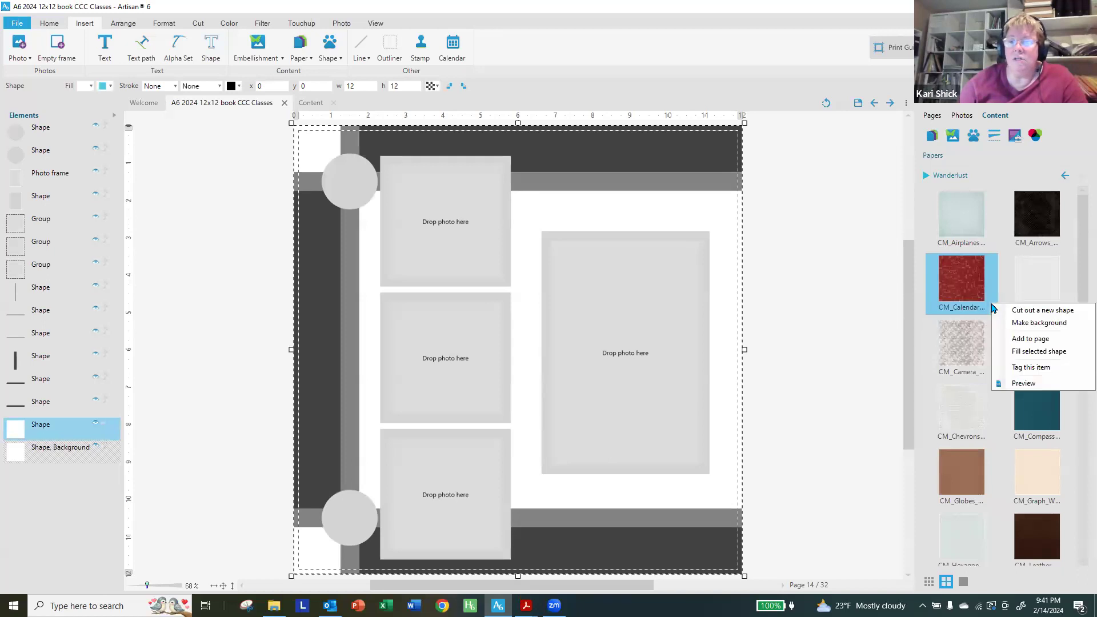
pyautogui.click(1008, 355)
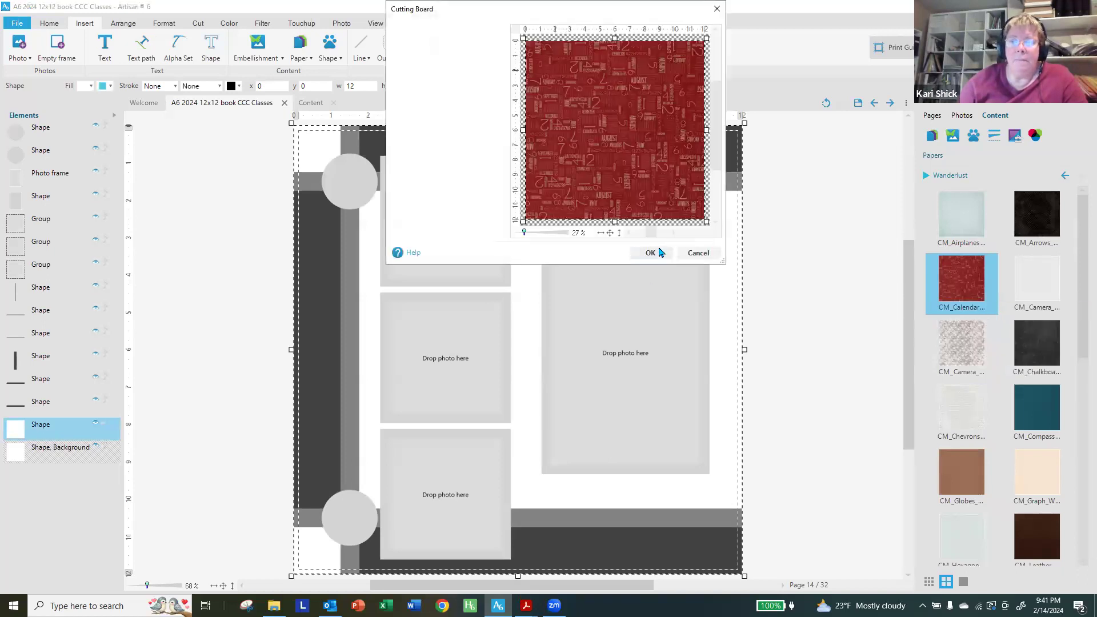
pyautogui.click(660, 252)
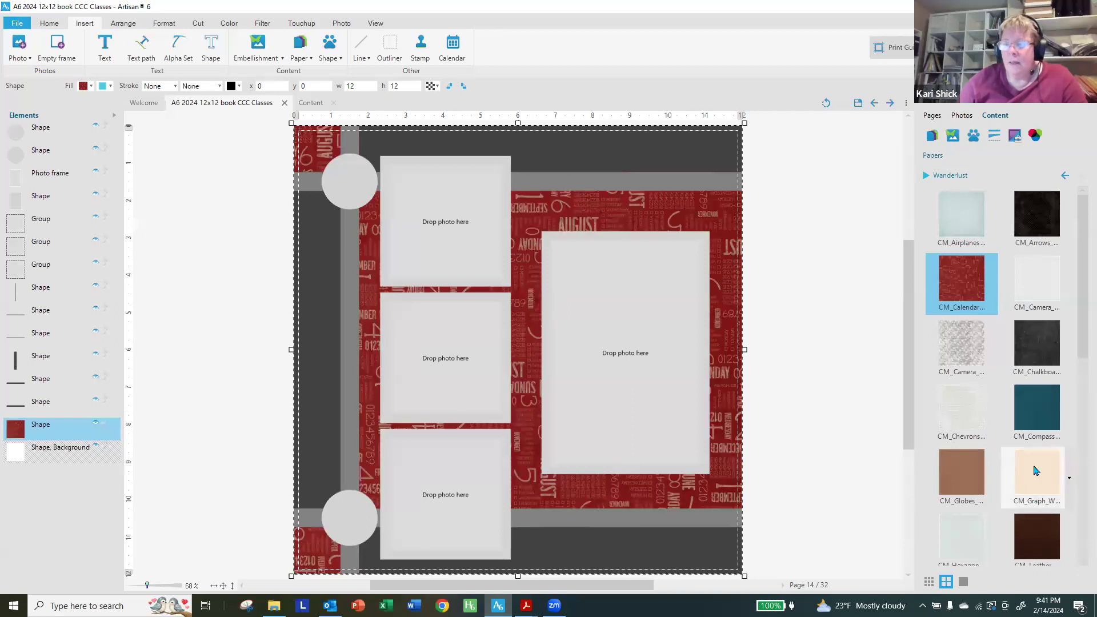
# - Fill the two horizontal strips and the vertical strip with the teal CM_Compass paper from the Wanderlust kit
pyautogui.click(620, 183)
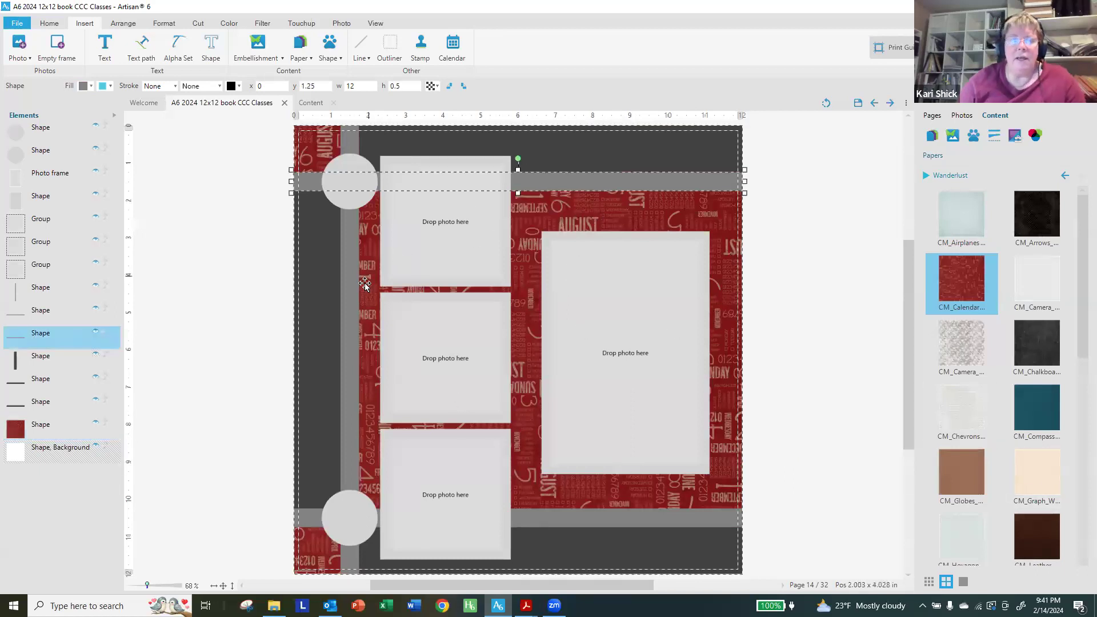
pyautogui.keyDown('shift'); pyautogui.click(351, 309); pyautogui.keyUp('shift')
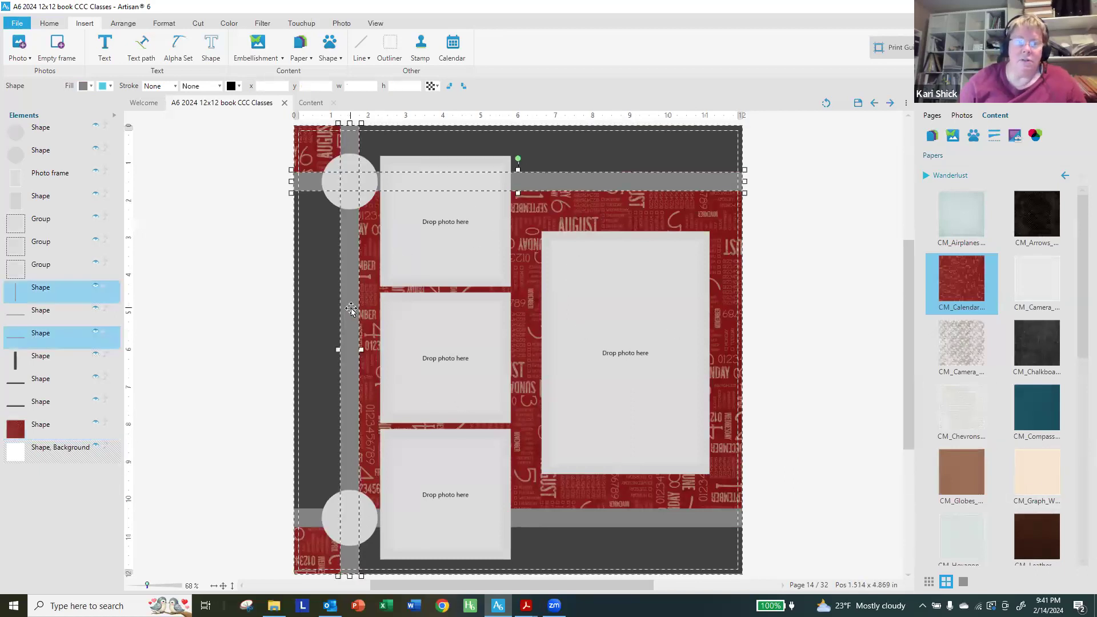
pyautogui.keyDown('shift'); pyautogui.click(617, 520); pyautogui.keyUp('shift')
pyautogui.click(1069, 413)
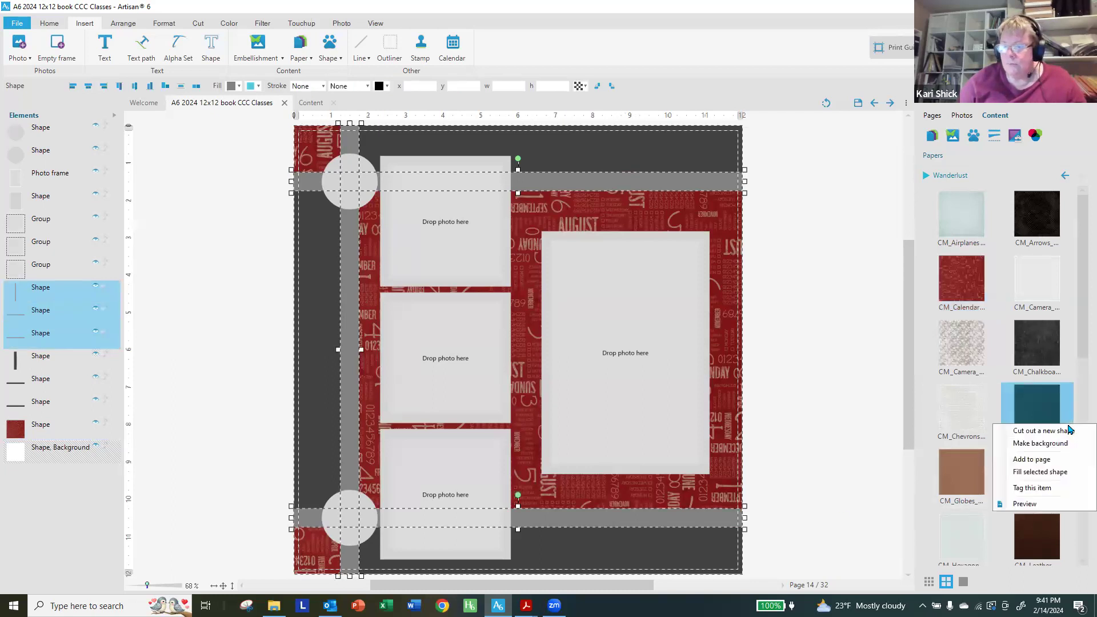
pyautogui.click(1064, 474)
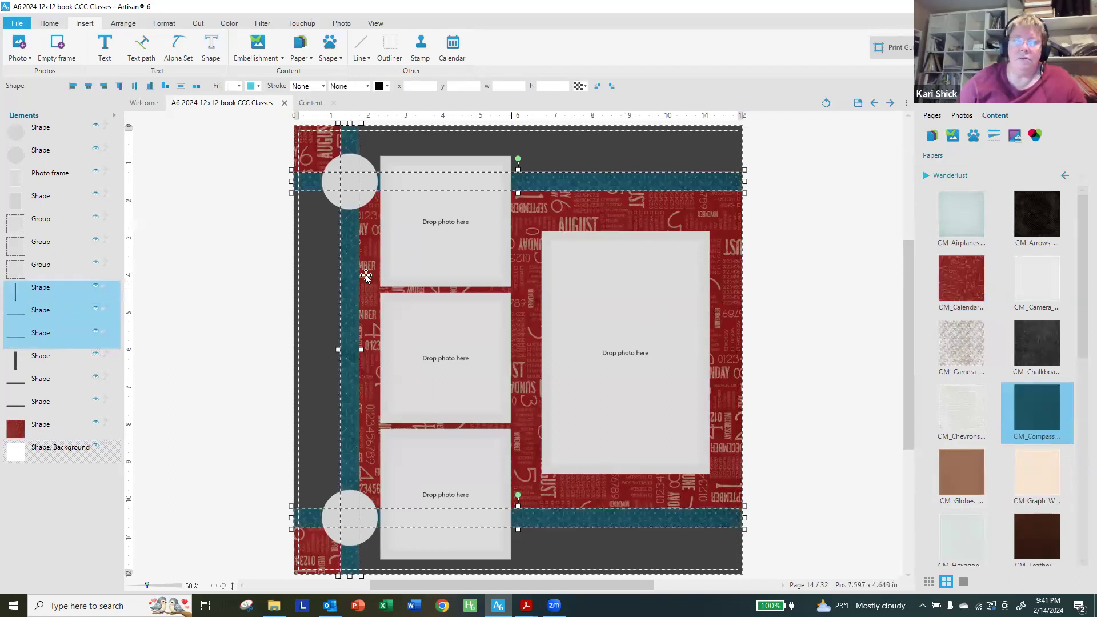
# - Select the three dark gray border shapes together and fill them with the pale blue CM_Airplanes paper
pyautogui.click(69, 365)
pyautogui.keyDown('shift'); pyautogui.click(69, 386); pyautogui.keyUp('shift')
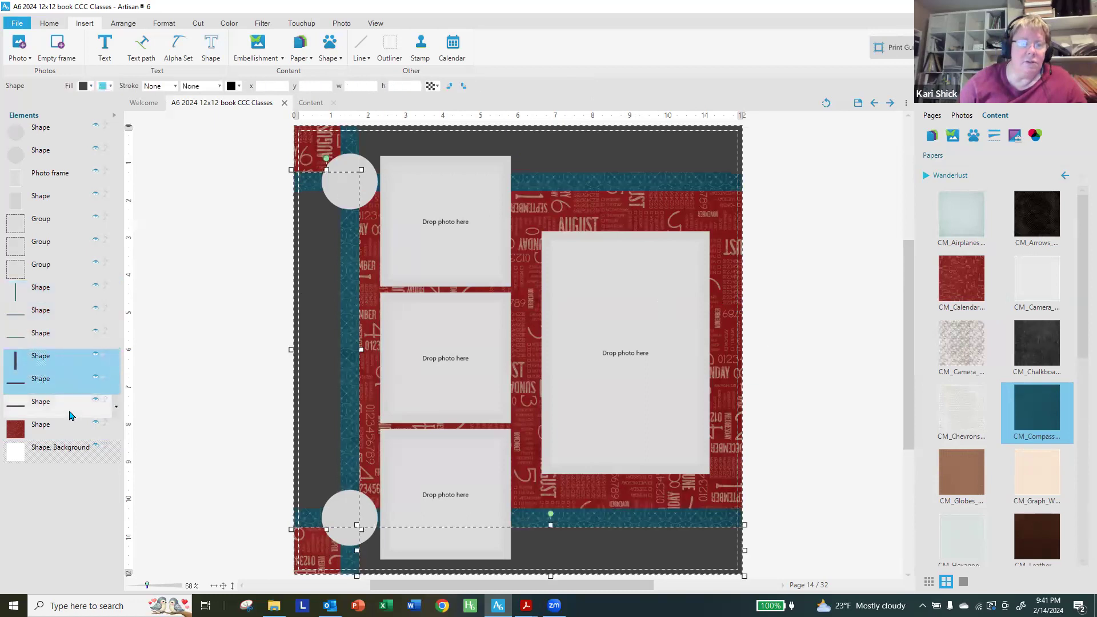
pyautogui.keyDown('shift'); pyautogui.click(69, 407); pyautogui.keyUp('shift')
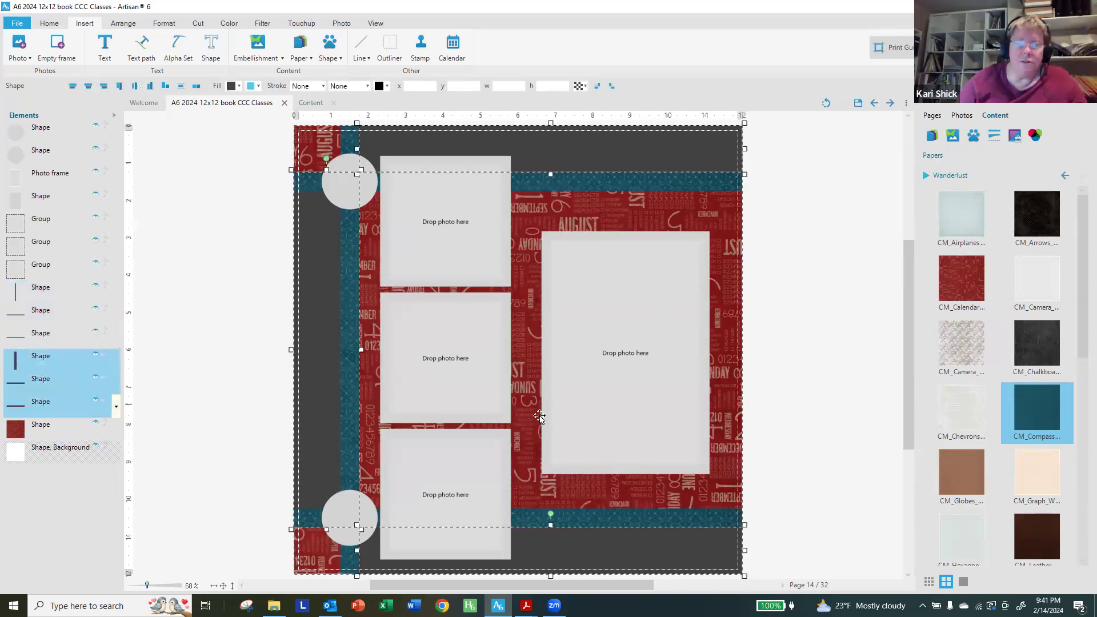
pyautogui.rightClick(994, 238)
pyautogui.click(1036, 285)
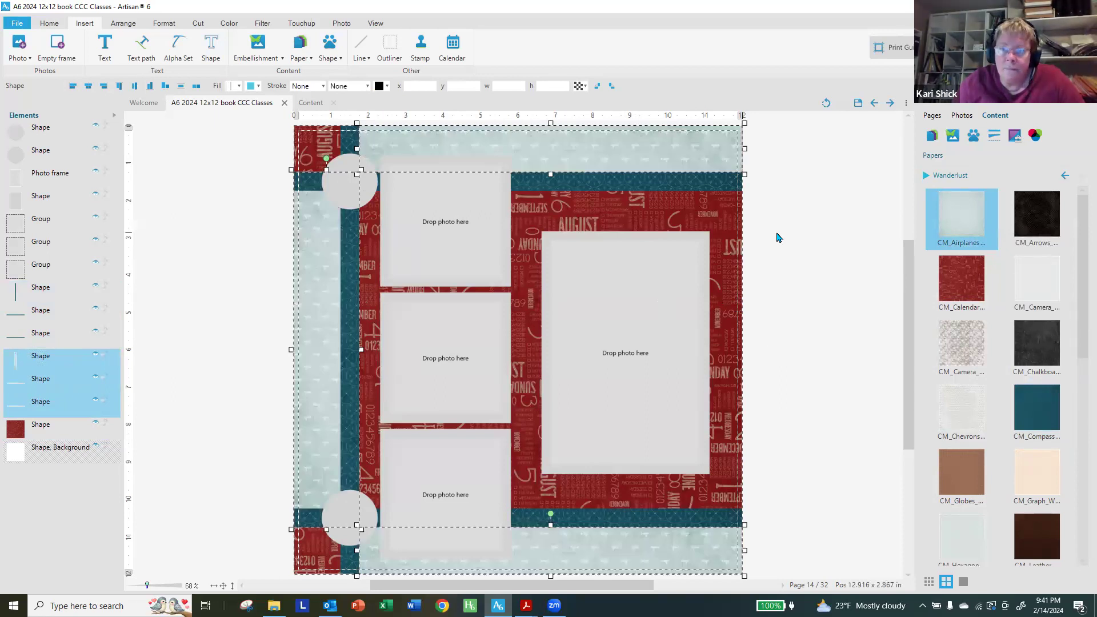
# - Try the cream CM_Graph paper as the fill for the three selected border shapes
pyautogui.scroll(-3, 983, 365)
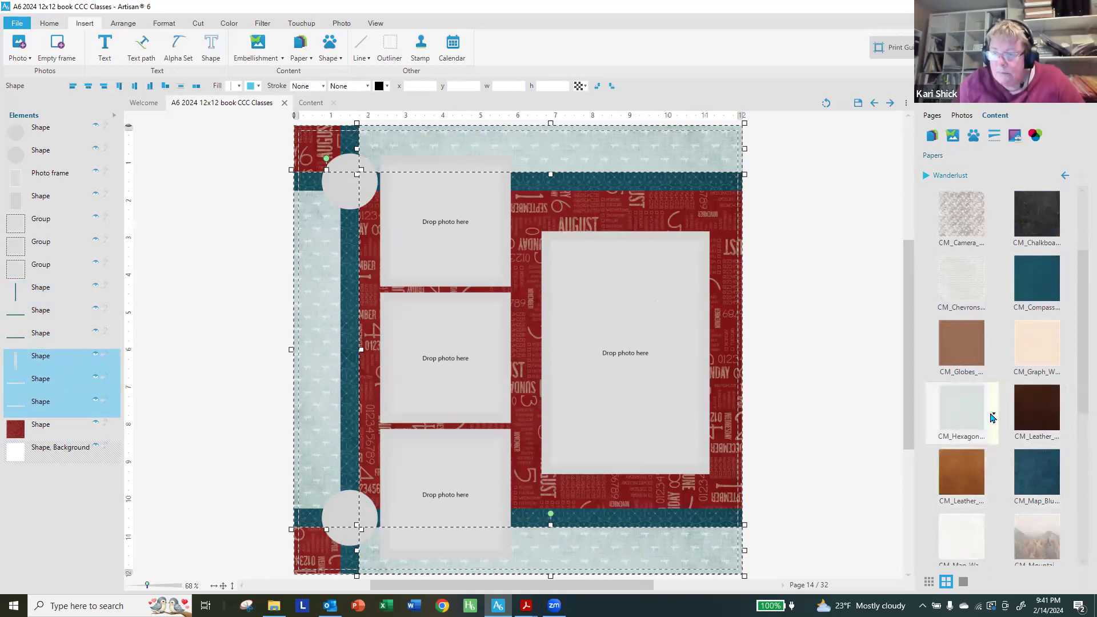
pyautogui.click(1069, 349)
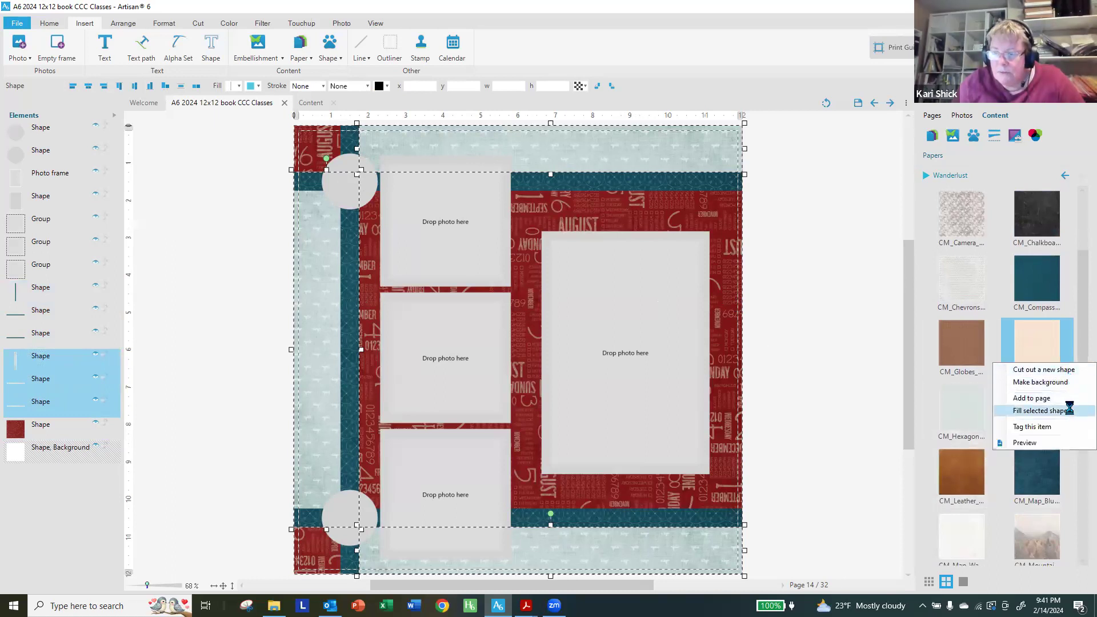
pyautogui.click(1068, 407)
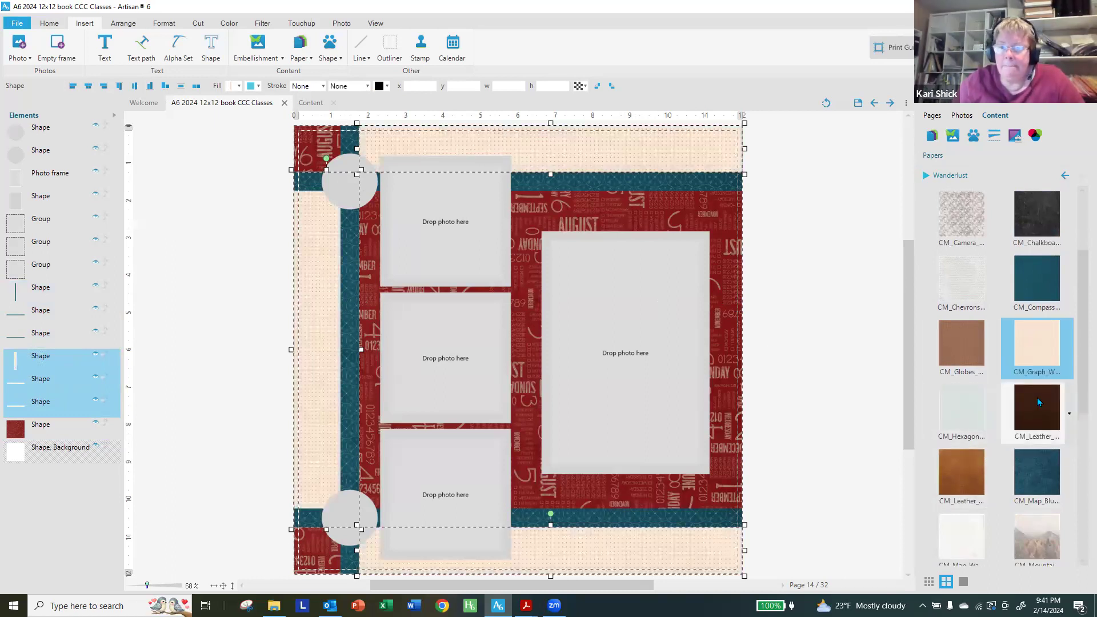
# - Fill the three selected border shapes with the beige newsprint paper from the Wanderlust kit, and clear the selection
pyautogui.scroll(-5, 1036, 397)
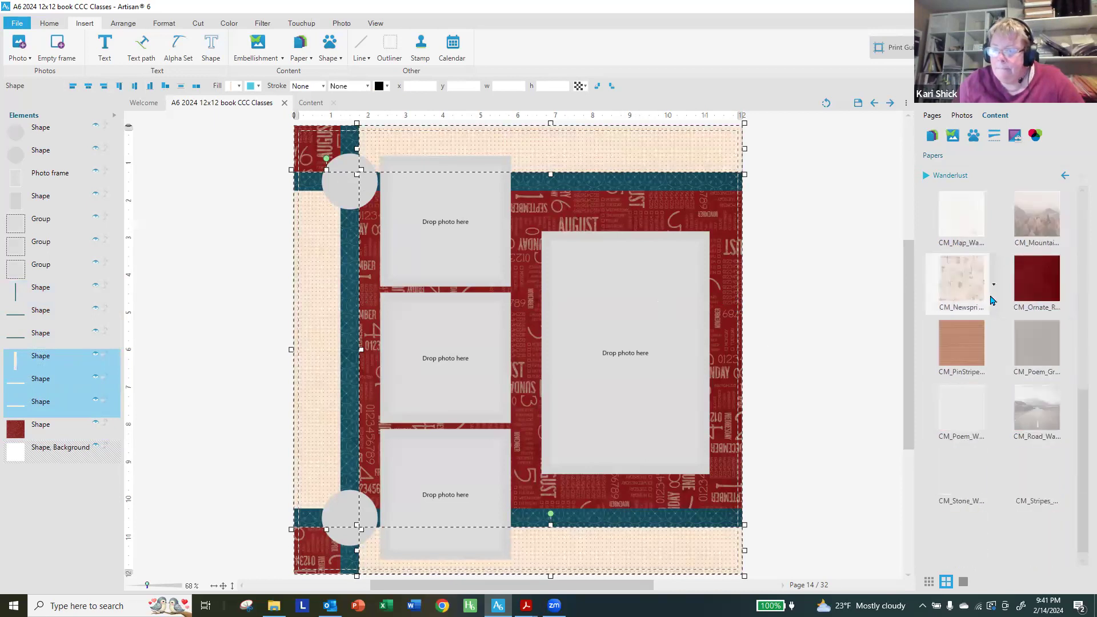
pyautogui.click(993, 285)
pyautogui.click(1008, 339)
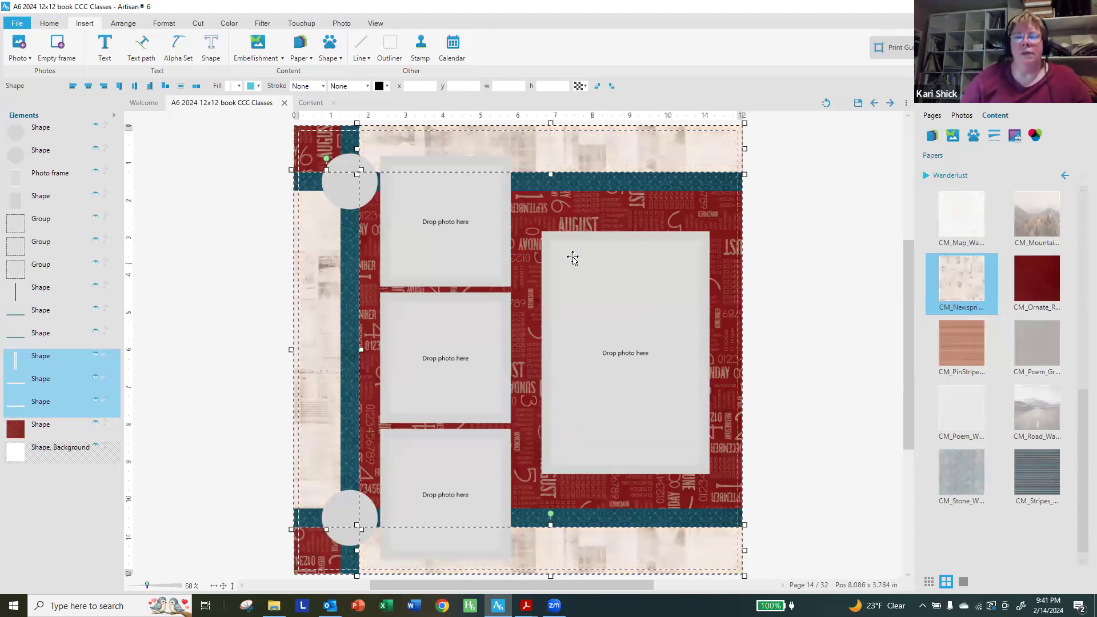
pyautogui.click(238, 283)
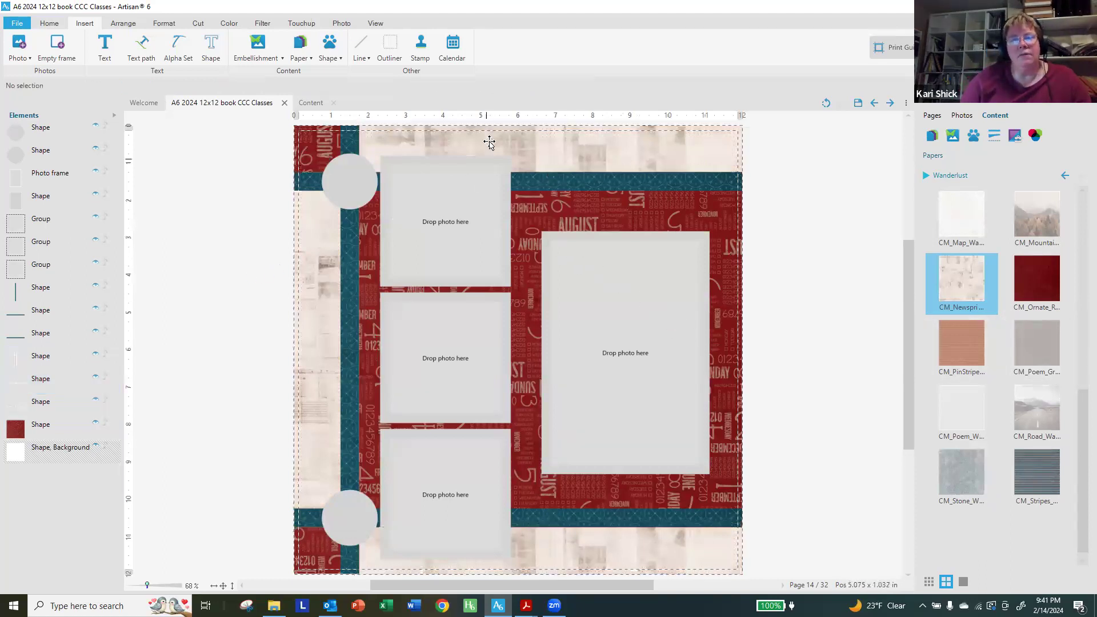
# - Ungroup the three stacked square photo groups so each photo frame and its mat are separate, and clear the selection
pyautogui.click(486, 162)
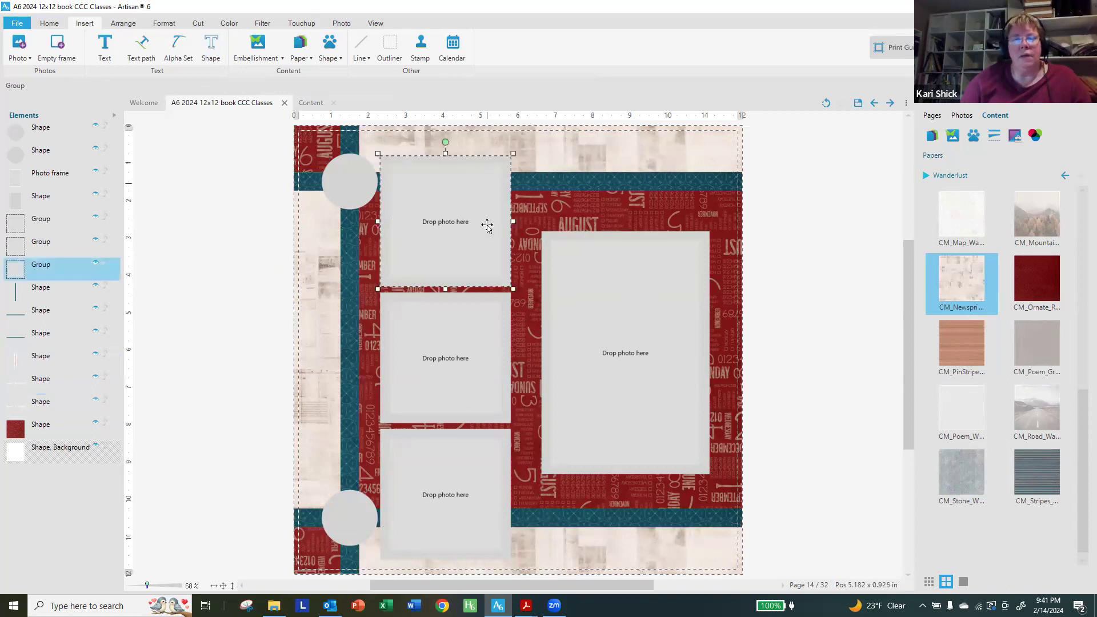
pyautogui.keyDown('shift'); pyautogui.click(452, 304); pyautogui.keyUp('shift')
pyautogui.keyDown('shift'); pyautogui.click(468, 441); pyautogui.keyUp('shift')
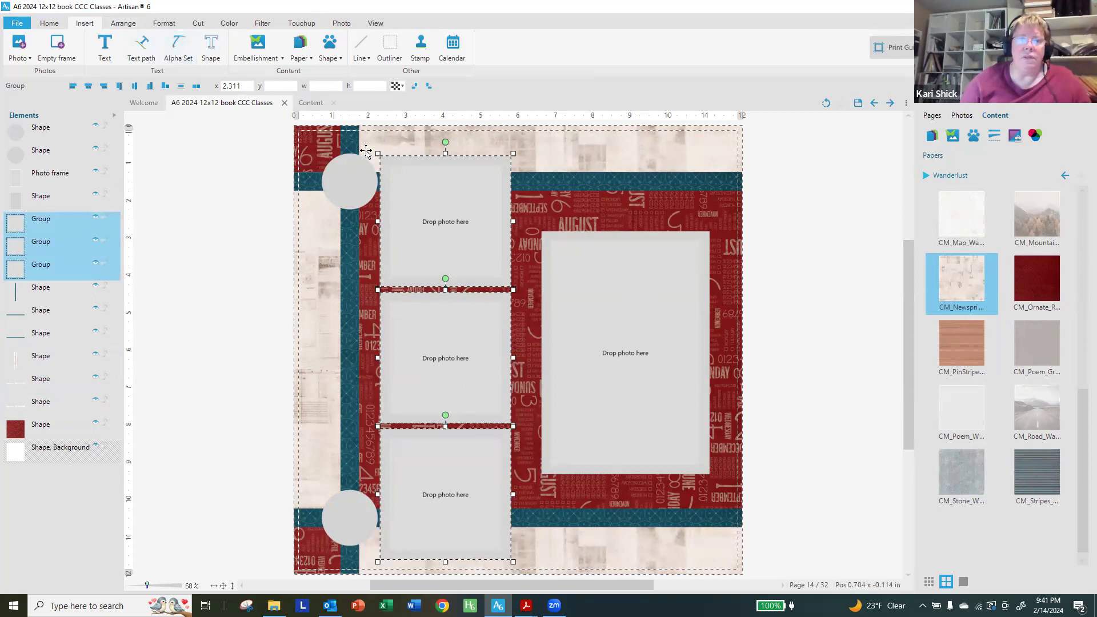
pyautogui.rightClick(449, 196)
pyautogui.moveTo(505, 318)
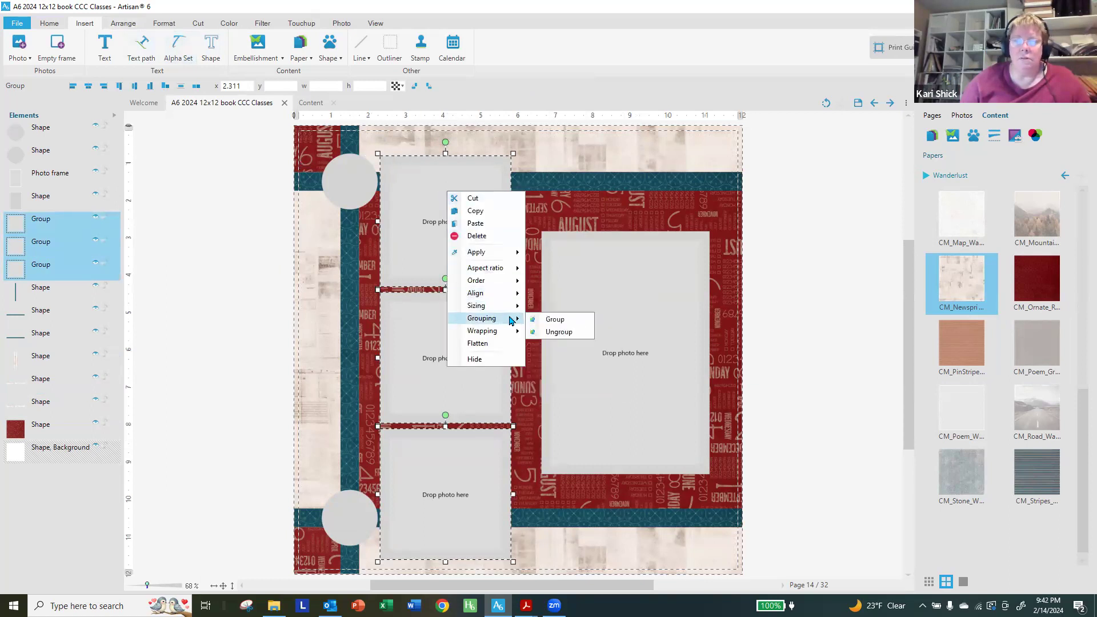
pyautogui.click(554, 331)
pyautogui.click(166, 277)
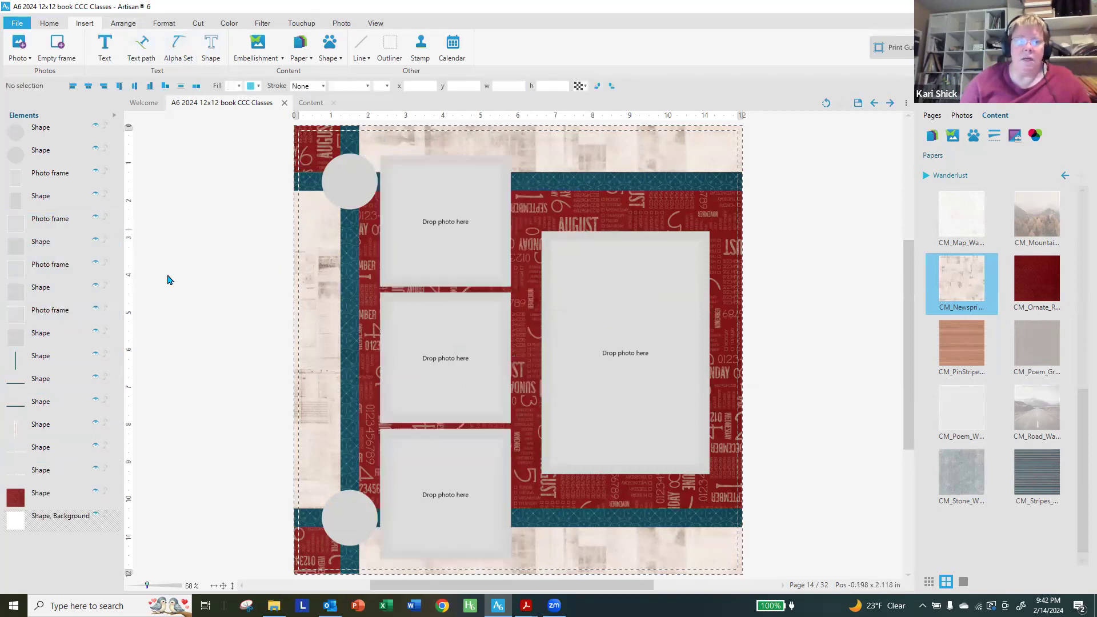
# - Select the four photo mat shapes together and fill them with the dark red CM_Ornate paper from the Wanderlust kit
pyautogui.click(29, 337)
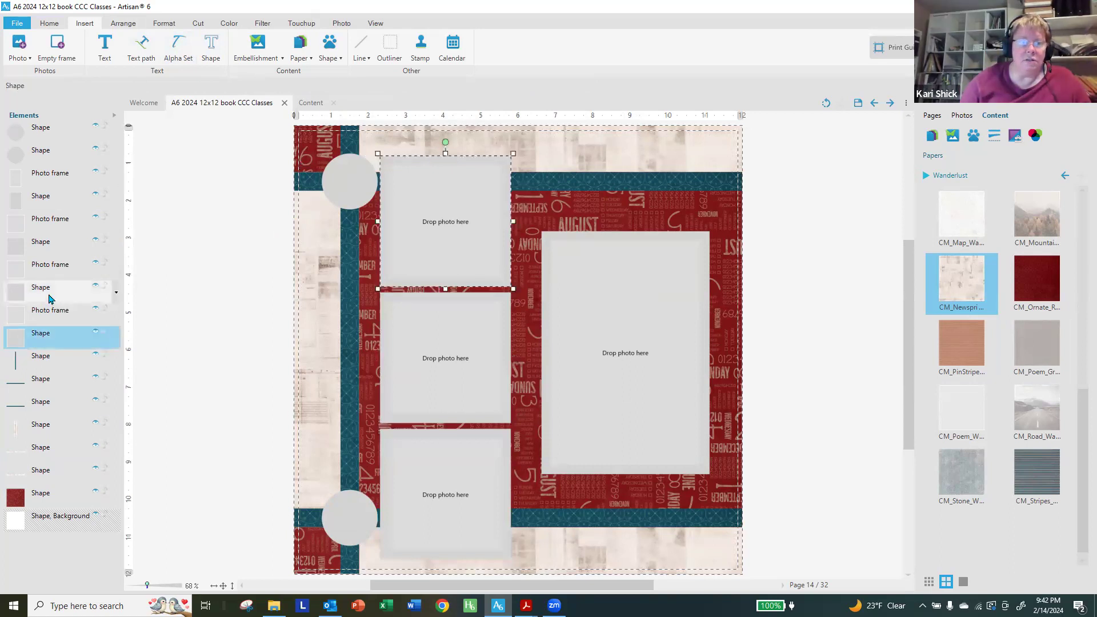
pyautogui.keyDown('ctrl'); pyautogui.click(32, 288); pyautogui.keyUp('ctrl')
pyautogui.keyDown('ctrl'); pyautogui.click(74, 242); pyautogui.keyUp('ctrl')
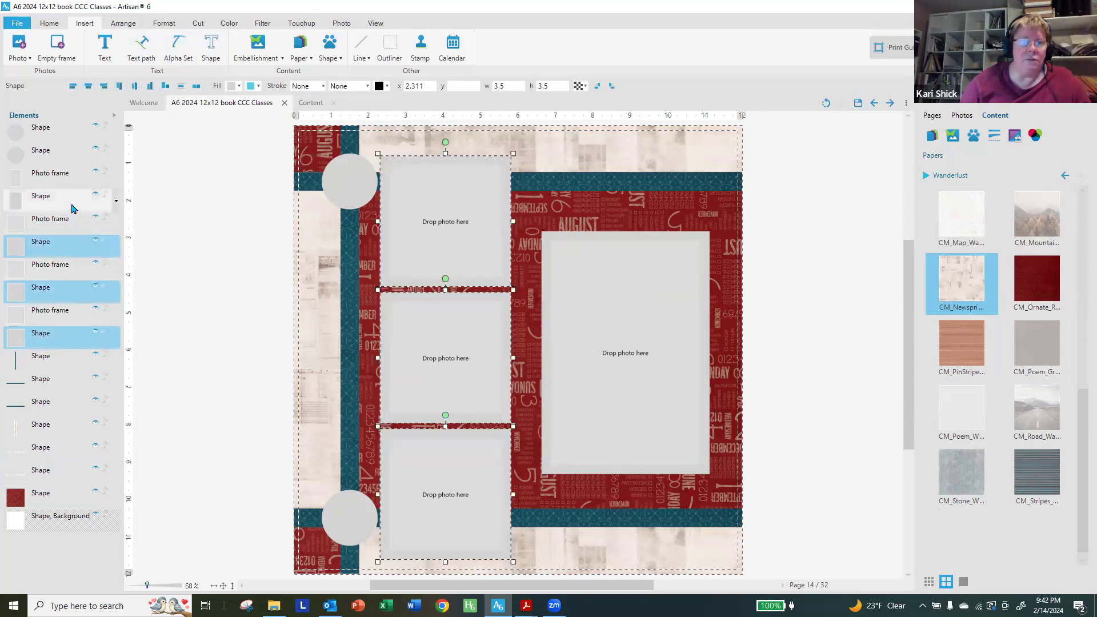
pyautogui.keyDown('ctrl'); pyautogui.click(74, 197); pyautogui.keyUp('ctrl')
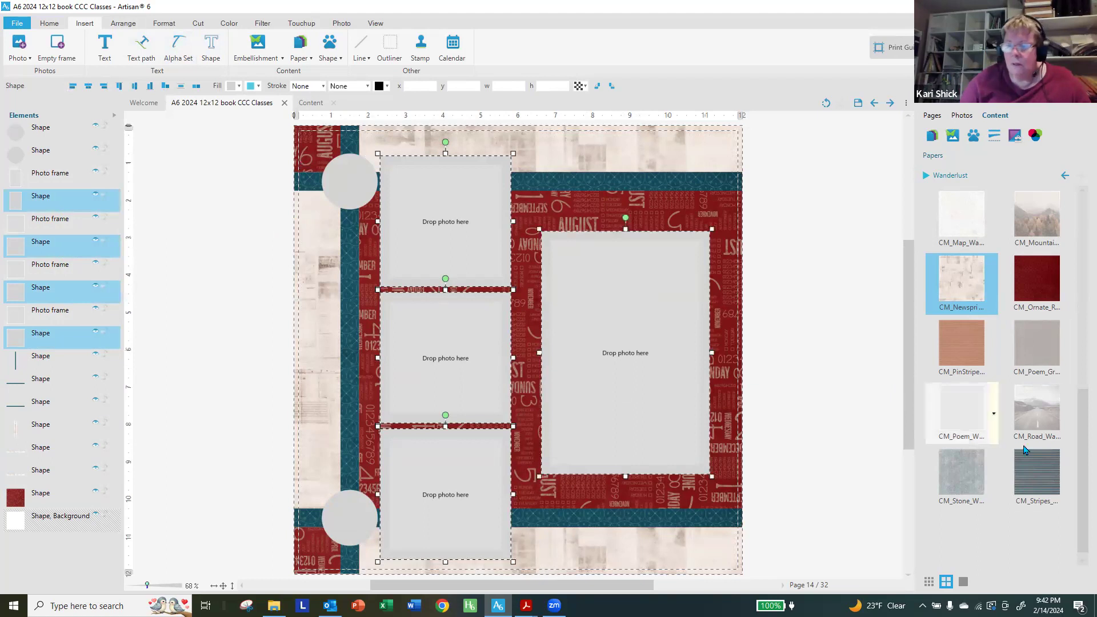
pyautogui.rightClick(1069, 303)
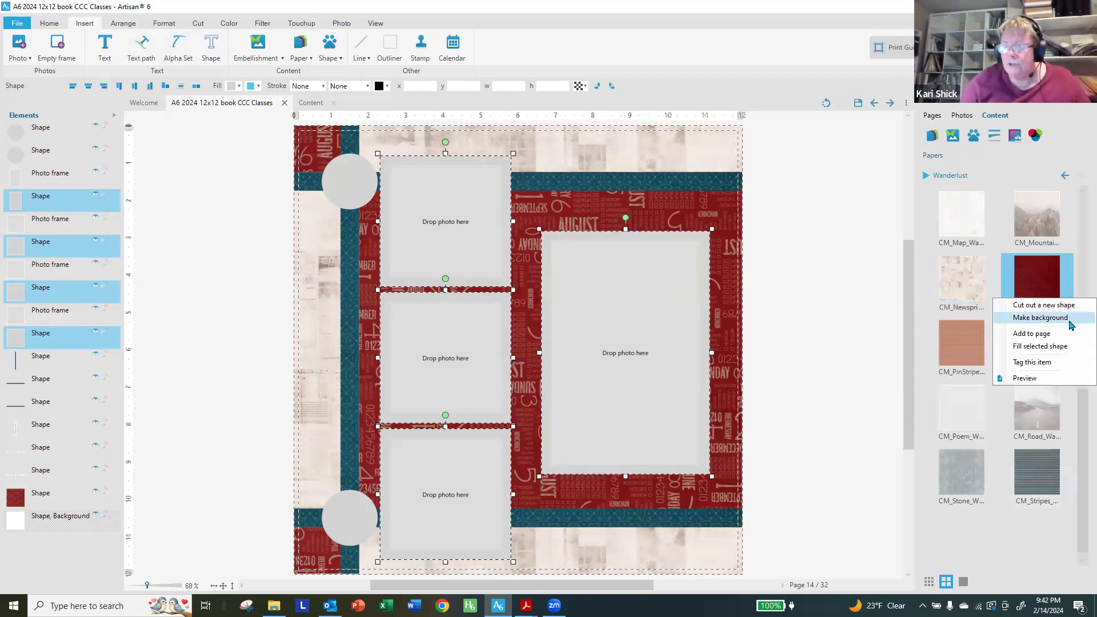
pyautogui.click(1039, 347)
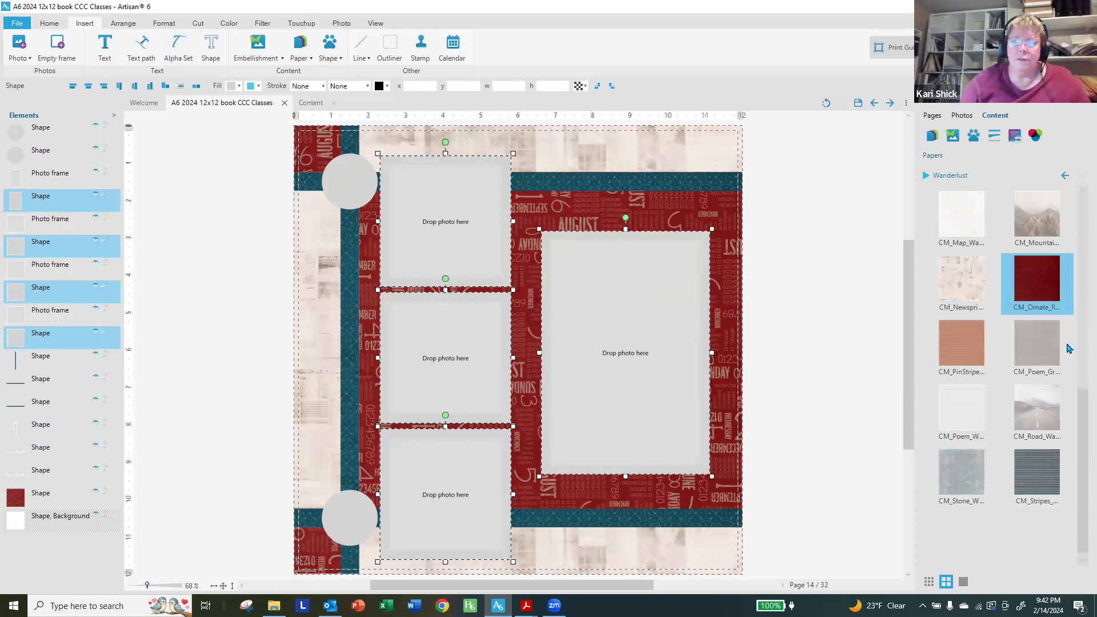
# - Fill the four selected photo mats with the black CM_Chalkboard paper instead, and clear the selection
pyautogui.moveTo(1082, 461); pyautogui.dragTo(1081, 297)
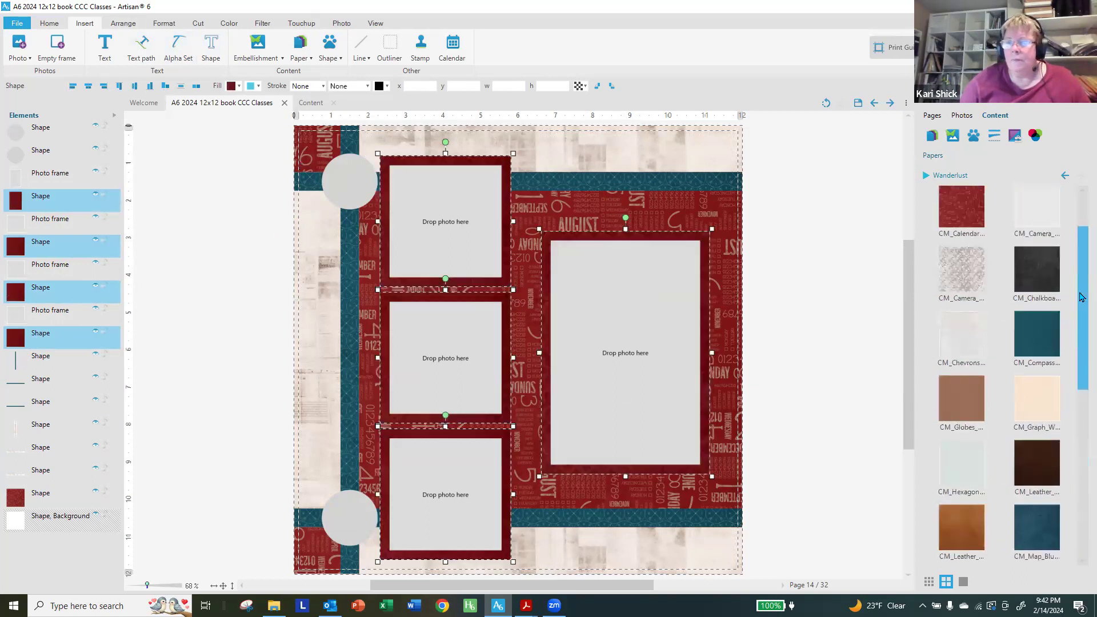
pyautogui.rightClick(1070, 290)
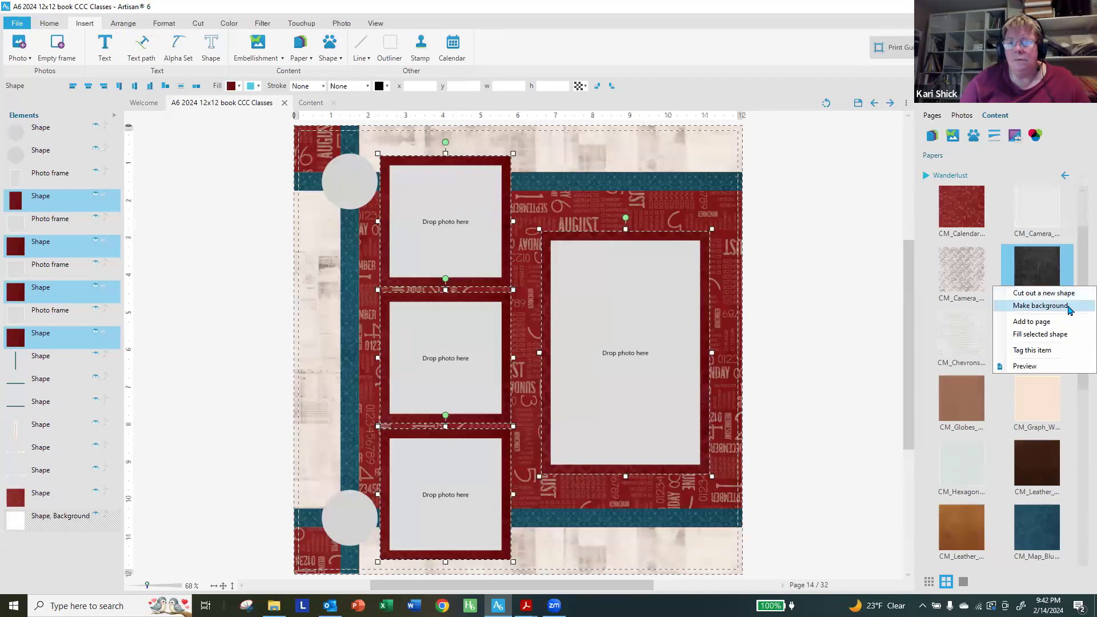
pyautogui.click(1066, 334)
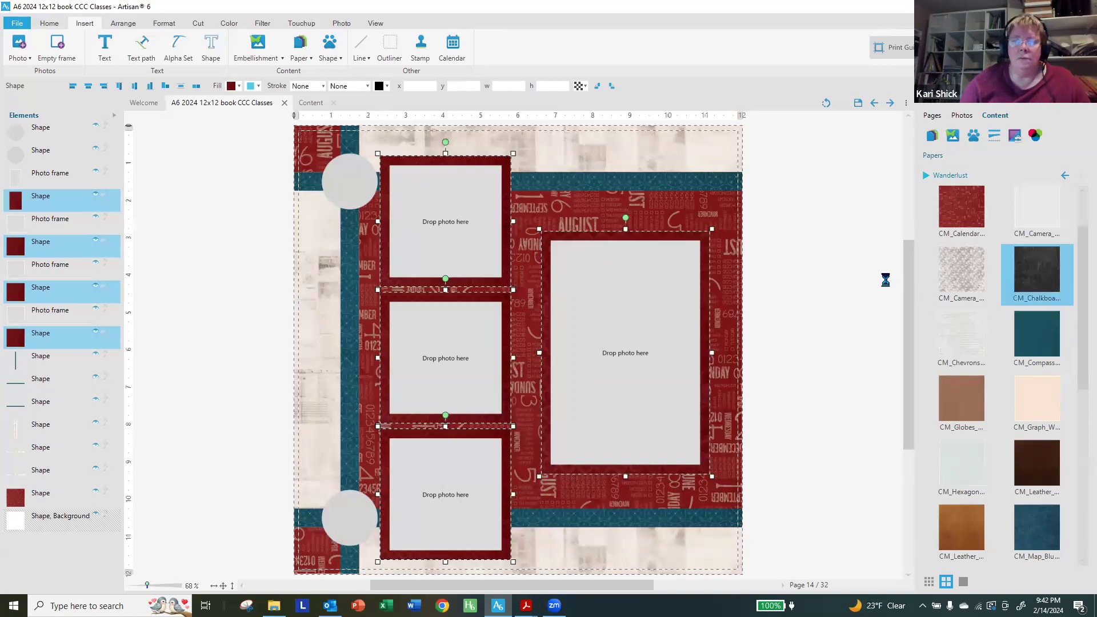
pyautogui.click(820, 272)
# - Fill both circles with the black CM_Chalkboard paper, clear the selection, and save the project
pyautogui.click(329, 177)
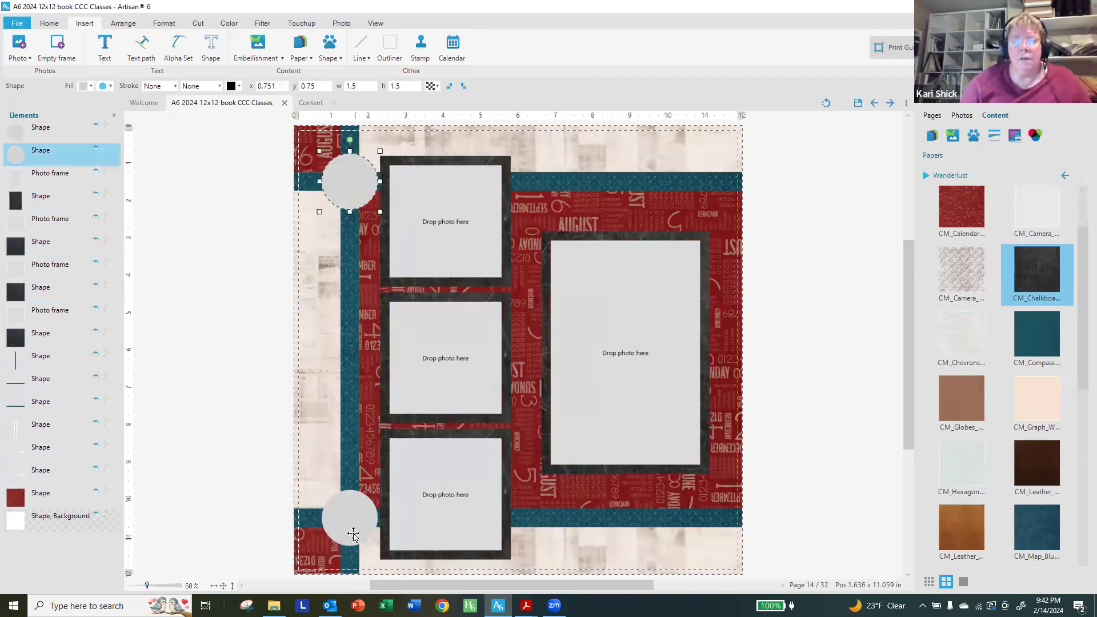
pyautogui.keyDown('shift'); pyautogui.click(342, 510); pyautogui.keyUp('shift')
pyautogui.rightClick(1072, 293)
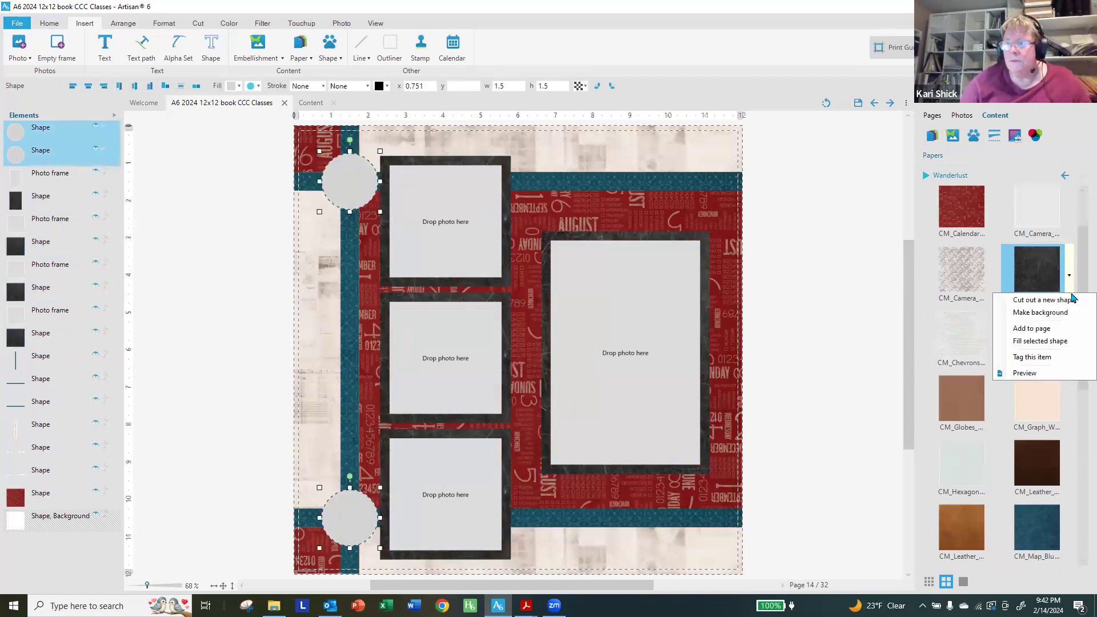
pyautogui.click(1071, 342)
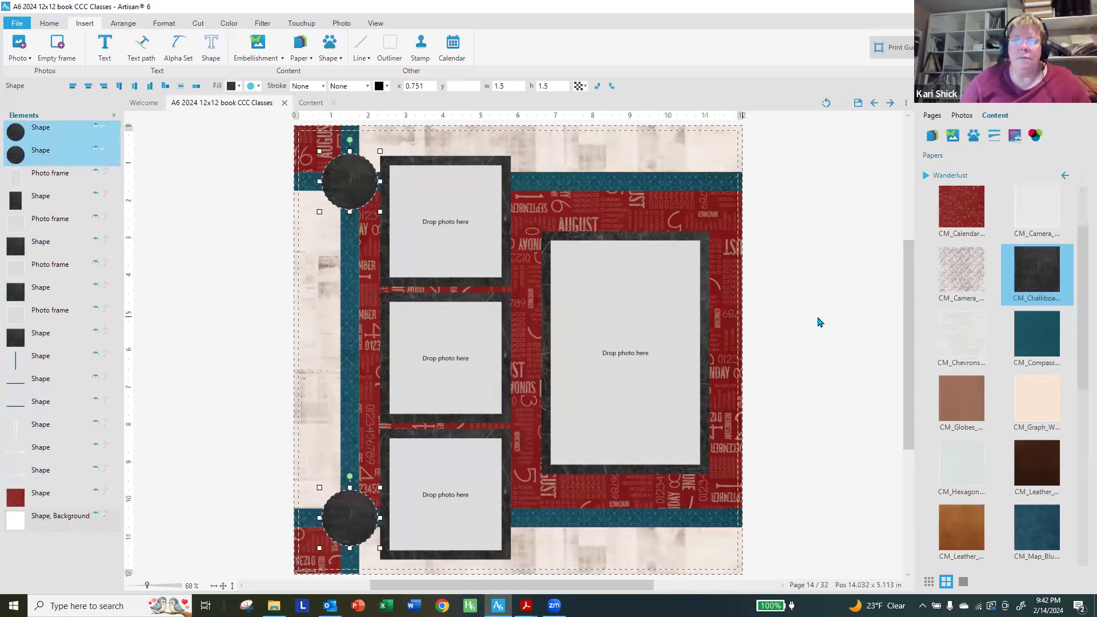
pyautogui.click(830, 284)
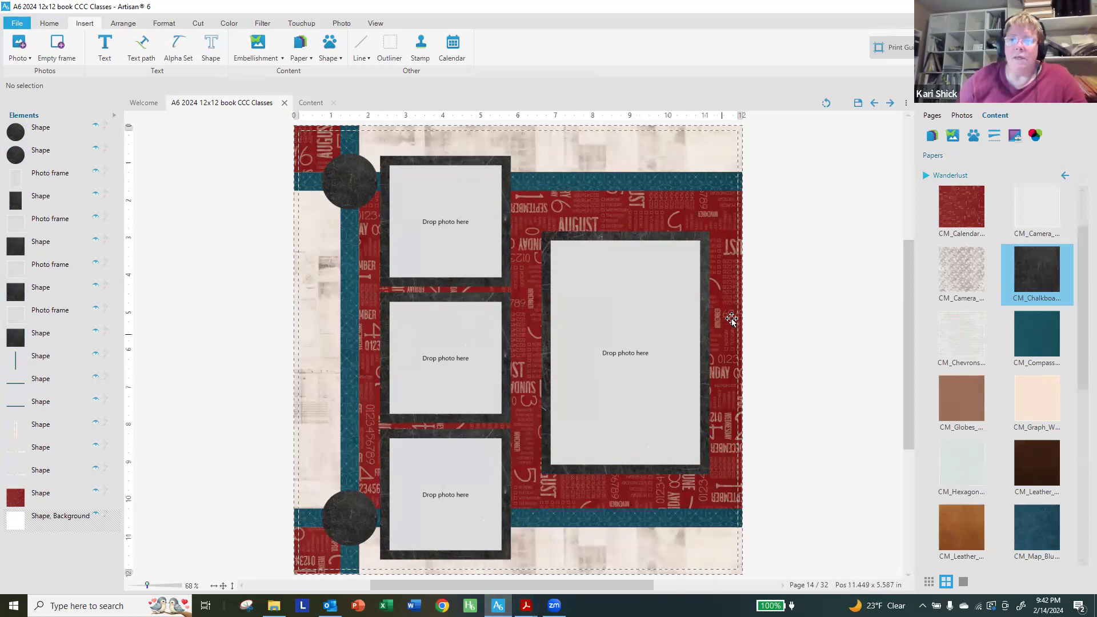
pyautogui.click(857, 104)
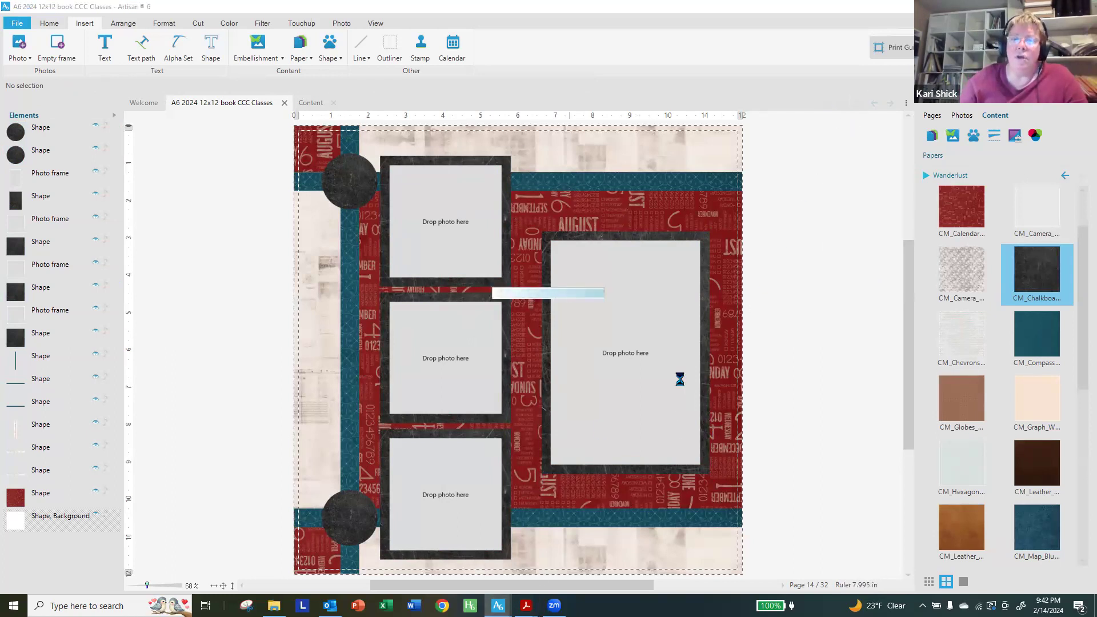
# - Move the finished layout page from position 14 to page 28 of the book and open it
pyautogui.click(931, 118)
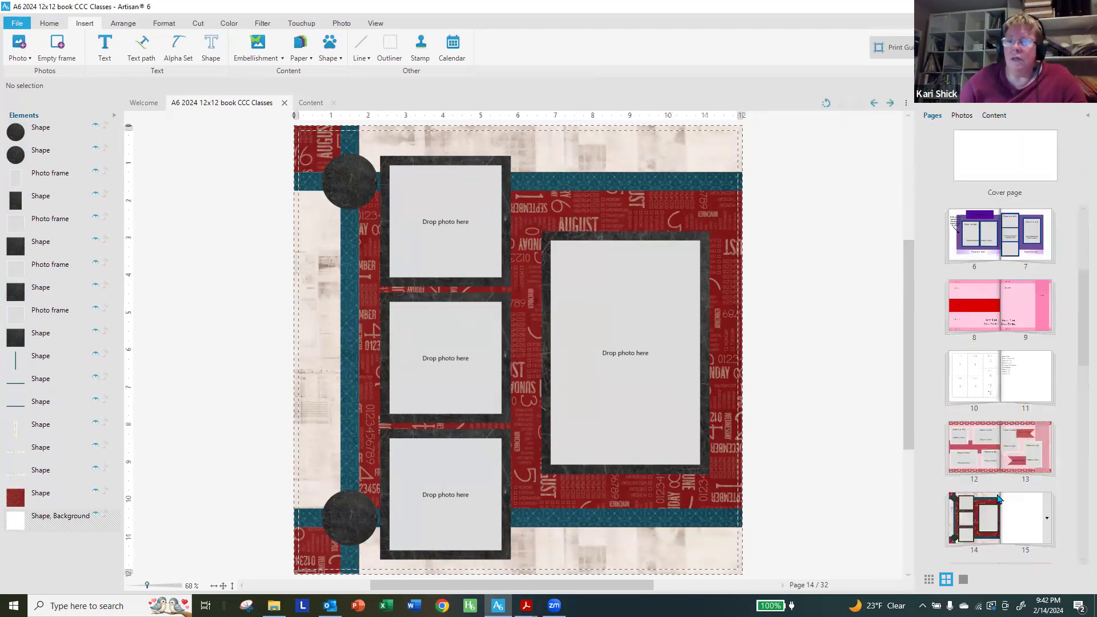
pyautogui.scroll(1, 994, 446)
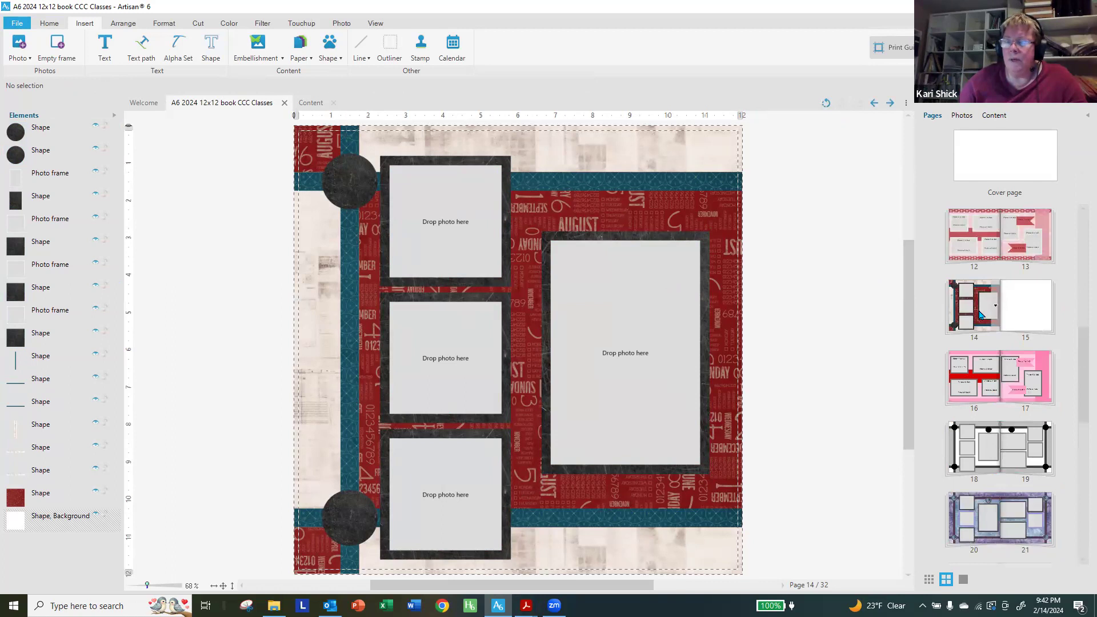
pyautogui.moveTo(978, 313); pyautogui.dragTo(976, 443)
pyautogui.click(967, 444)
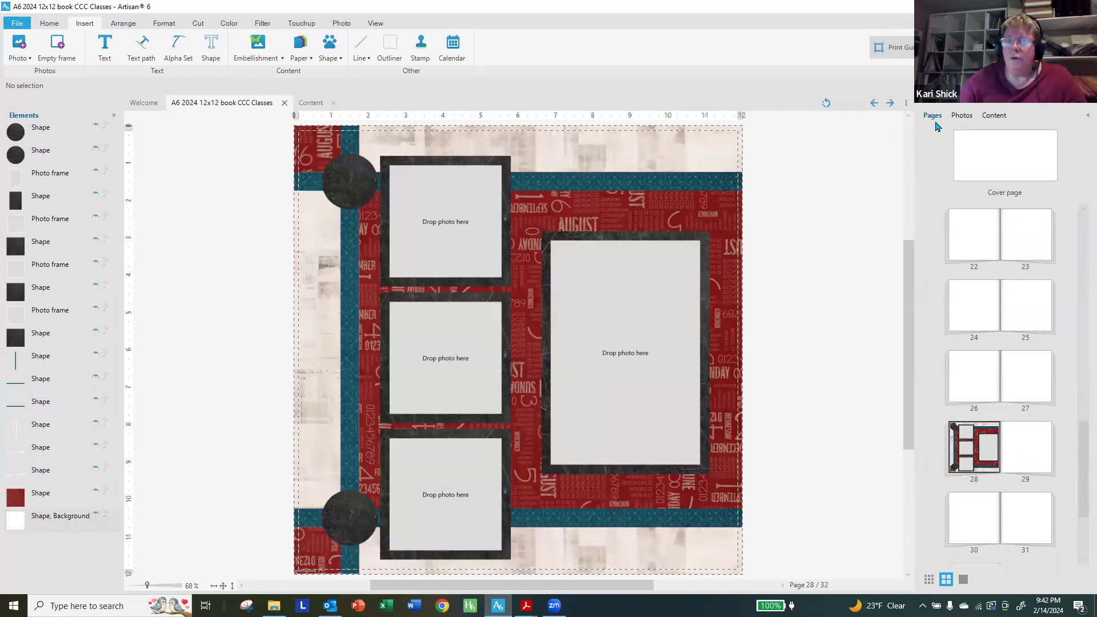
# - Insert a mirror image of page 28 as the facing page 29
pyautogui.rightClick(994, 463)
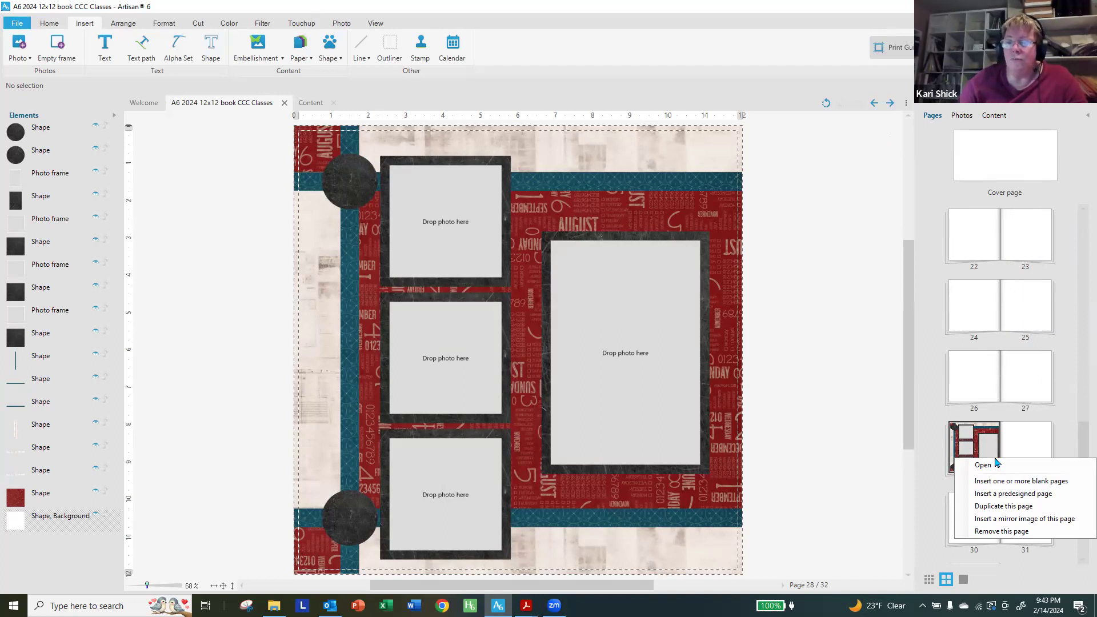
pyautogui.click(1013, 520)
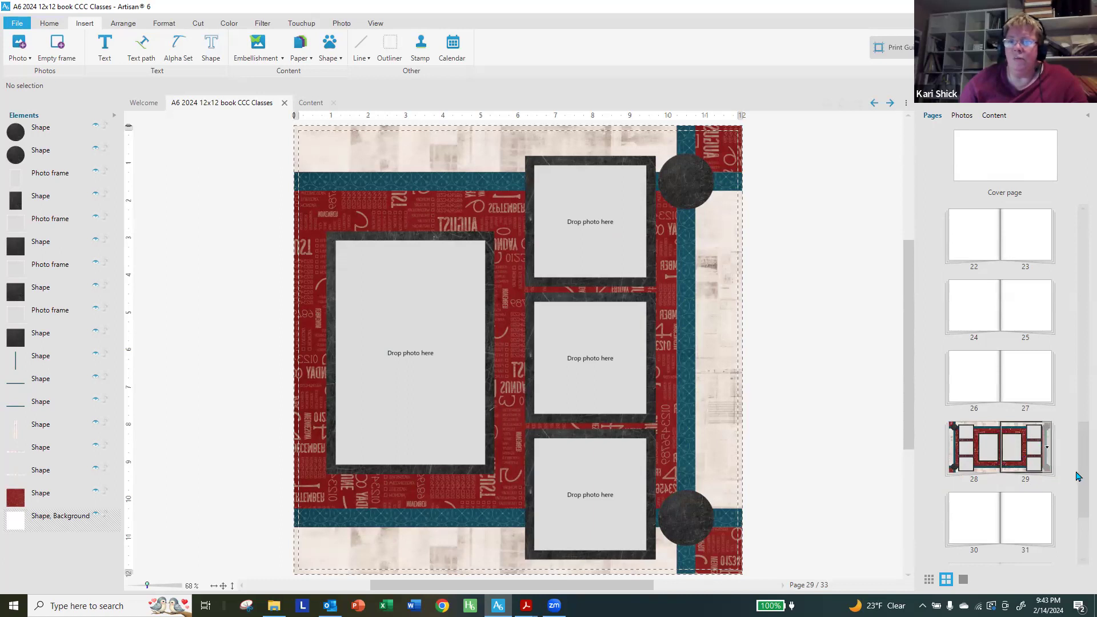
pyautogui.click(524, 361)
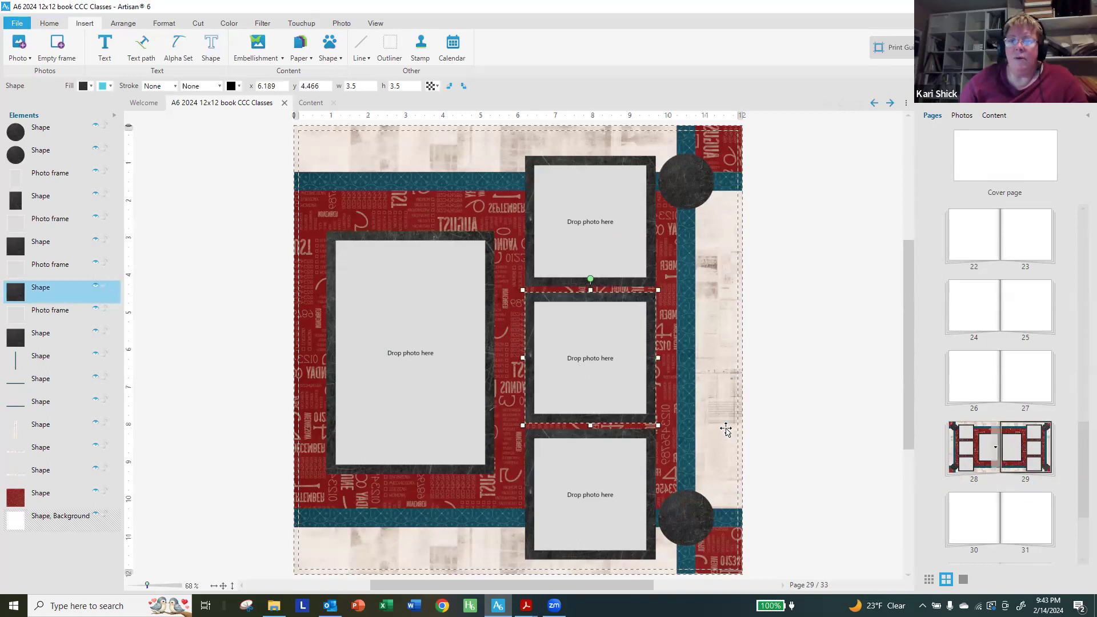
# - Switch to the Passport to Adventure recipe PDF and examine the right page's photo arrangement, sketch sizes and cutting guide
pyautogui.moveTo(526, 605)
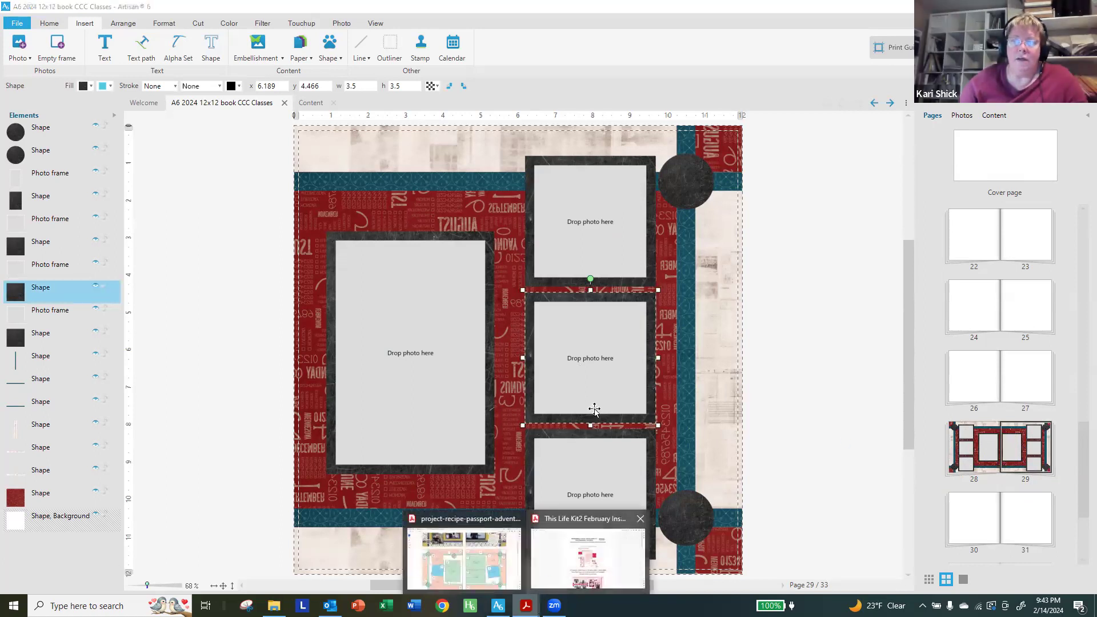
pyautogui.click(488, 569)
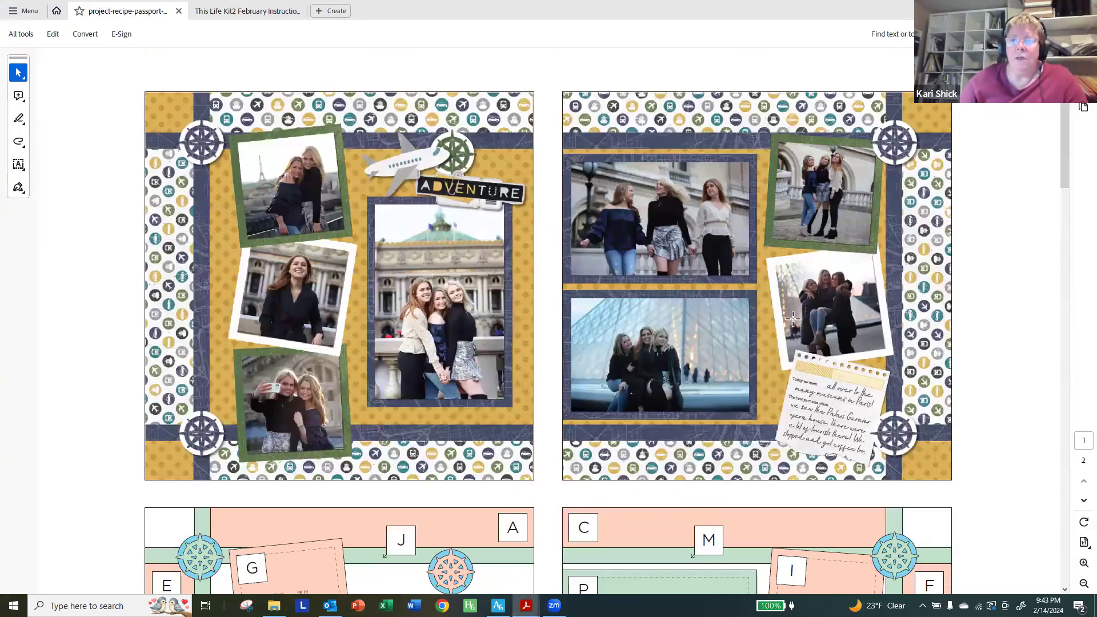
pyautogui.scroll(2, 772, 332)
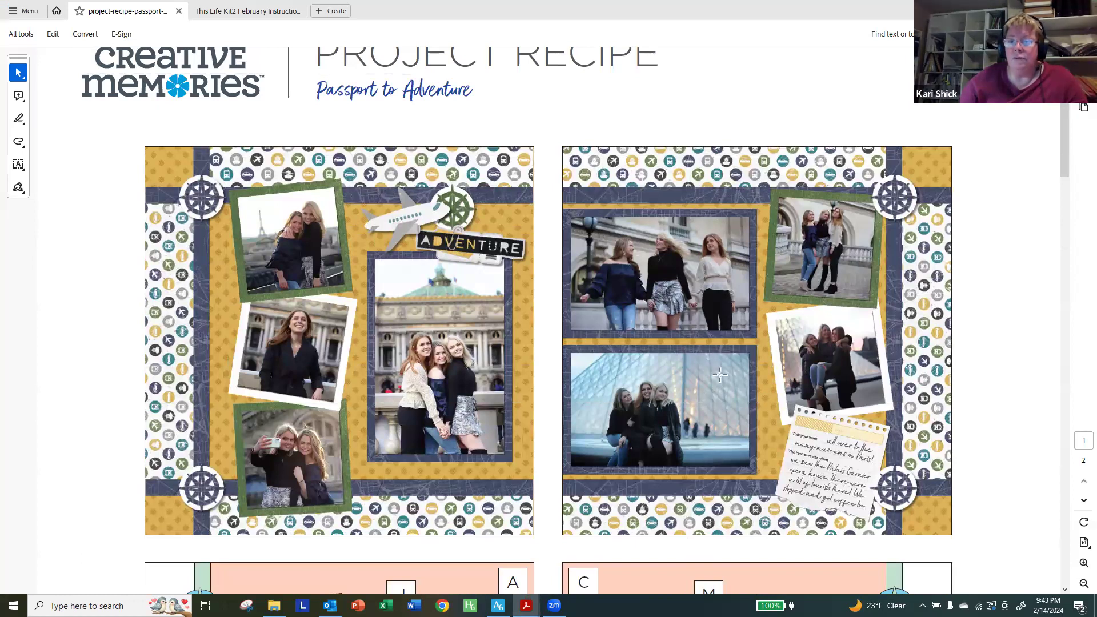
pyautogui.scroll(-12, 671, 442)
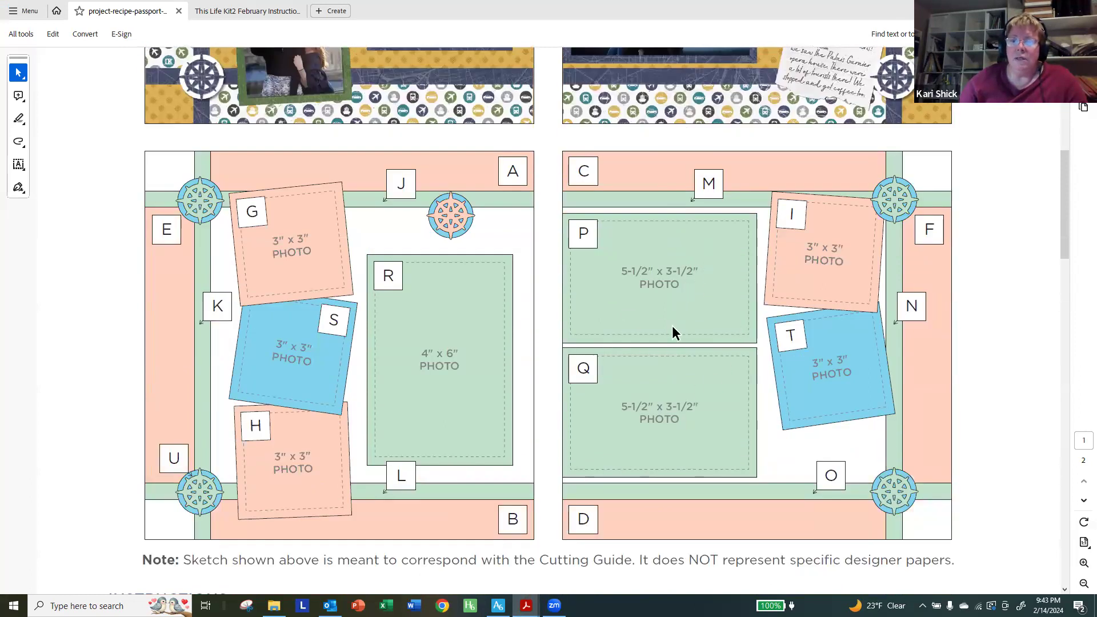
pyautogui.scroll(-20, 671, 326)
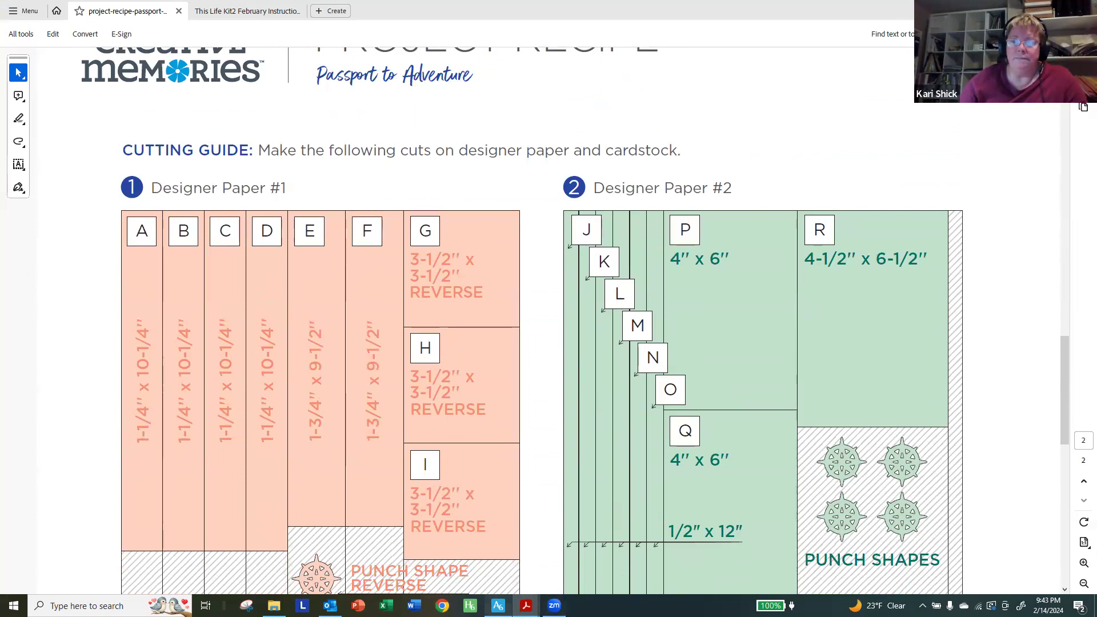
# - Switch back to Artisan and resize the large photo's mat on page 29 to 6 inches wide by 4 inches high
pyautogui.click(497, 606)
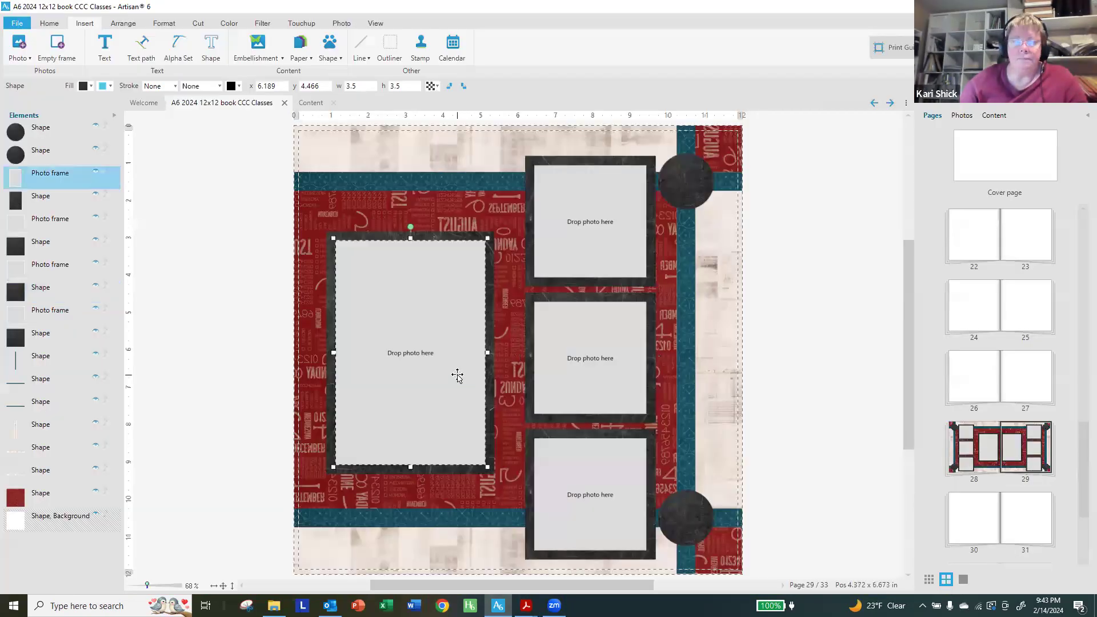
pyautogui.click(461, 238)
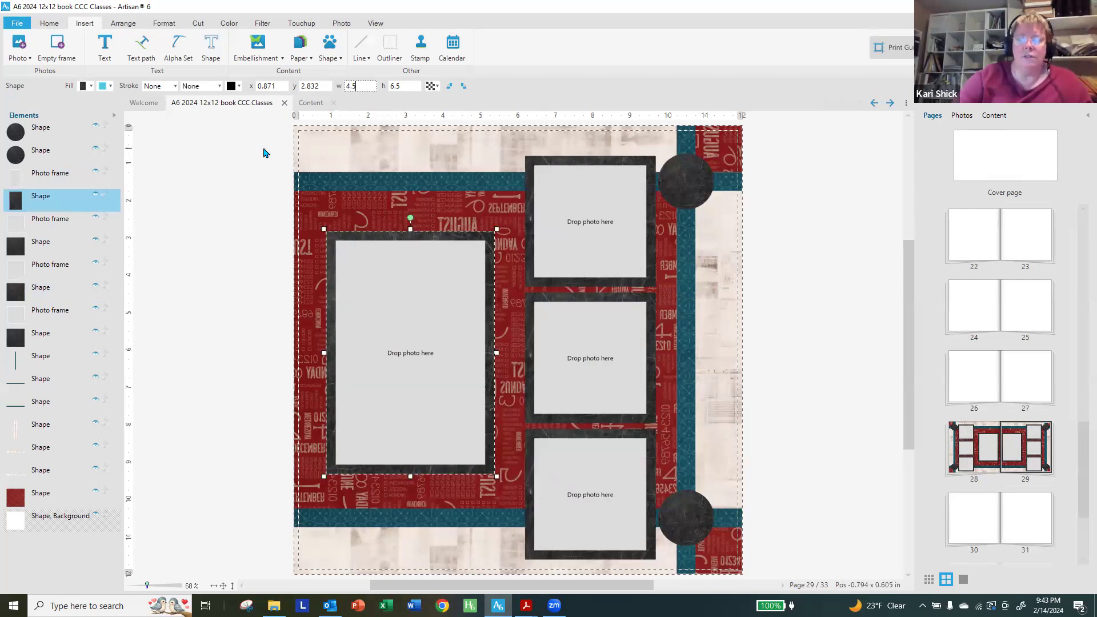
pyautogui.write('4')
pyautogui.press('Tab')
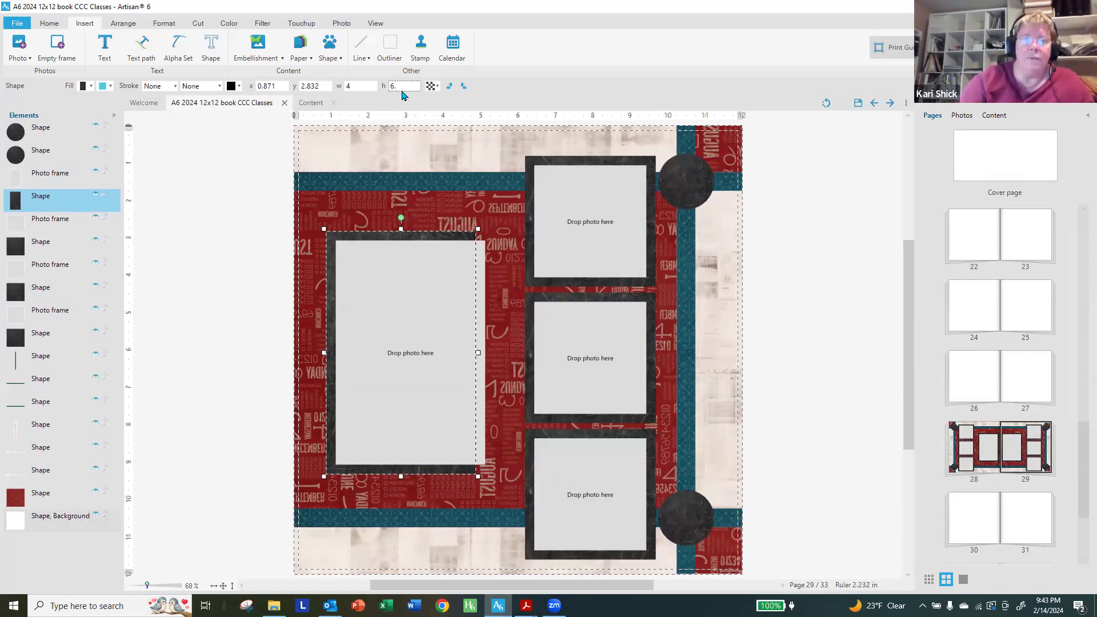
pyautogui.write('6')
pyautogui.press('Tab')
pyautogui.press('Tab')
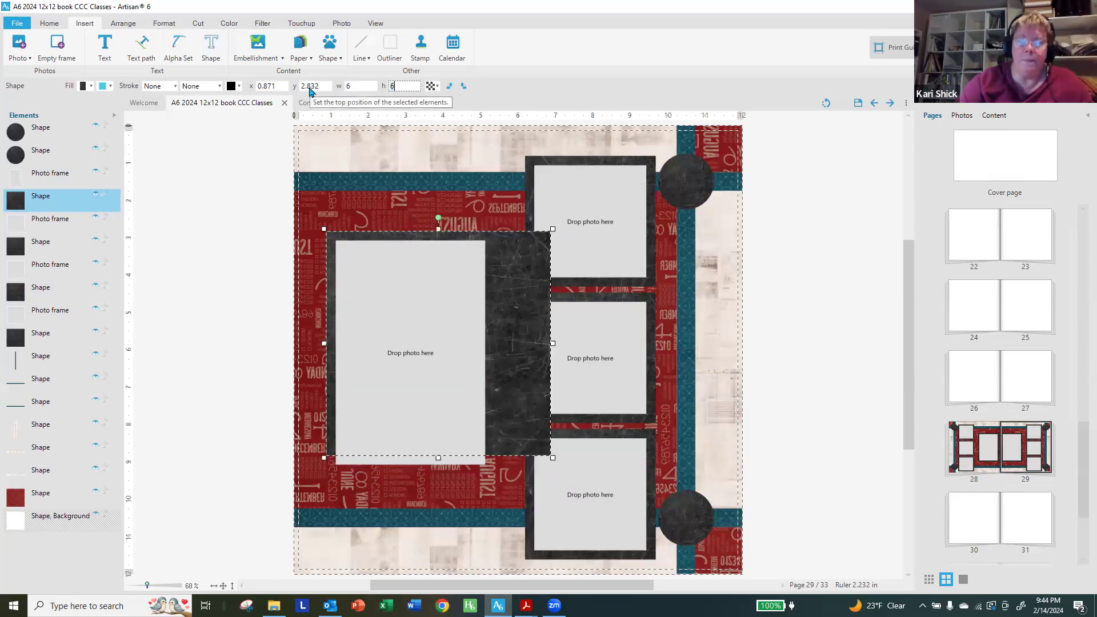
pyautogui.press('Tab')
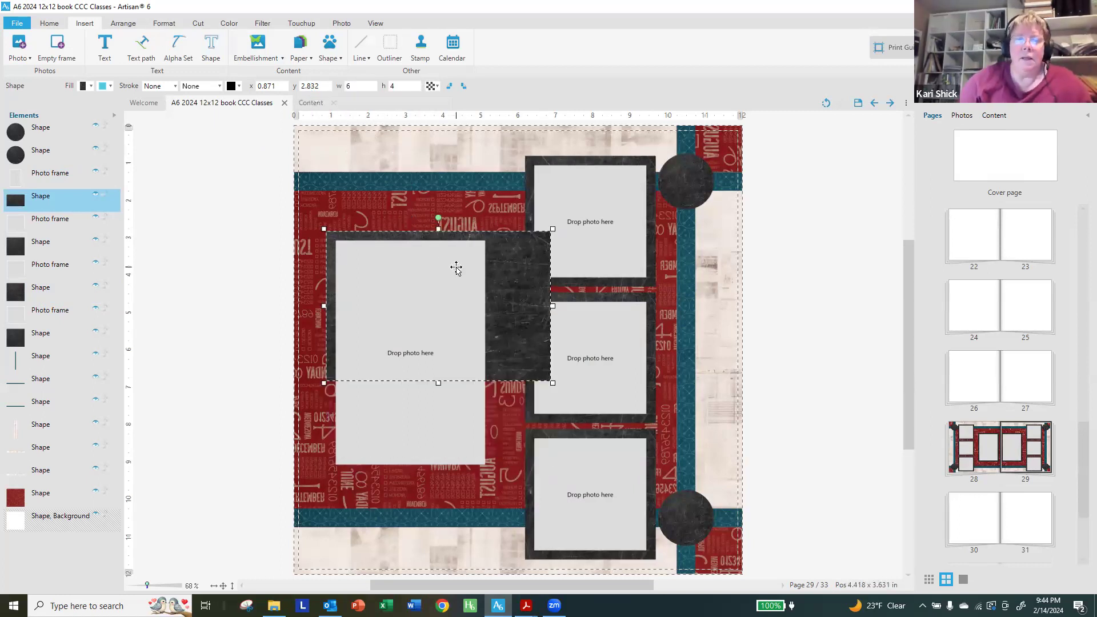
# - Resize the large photo frame on page 29 to 5.5 inches wide by 3.5 inches high
pyautogui.click(451, 266)
pyautogui.doubleClick(347, 86)
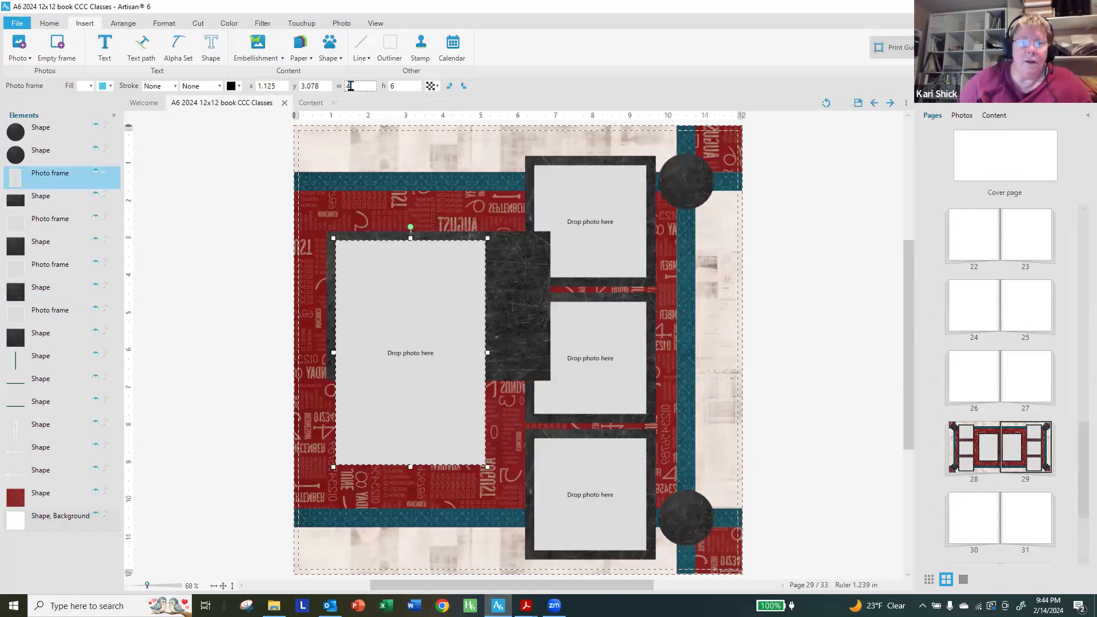
pyautogui.write('5.5')
pyautogui.press('Tab')
pyautogui.write('3.5')
pyautogui.press('Return')
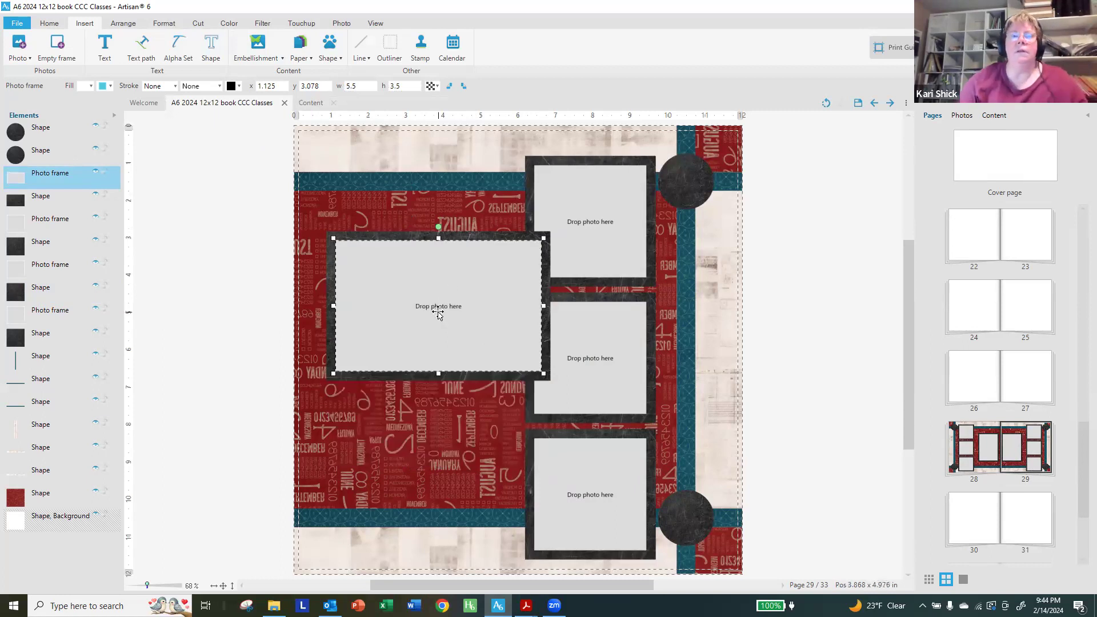
# - Centre the large photo frame vertically within its mat on page 29 and duplicate the frame and mat together
pyautogui.keyDown('ctrl'); pyautogui.click(386, 235); pyautogui.keyUp('ctrl')
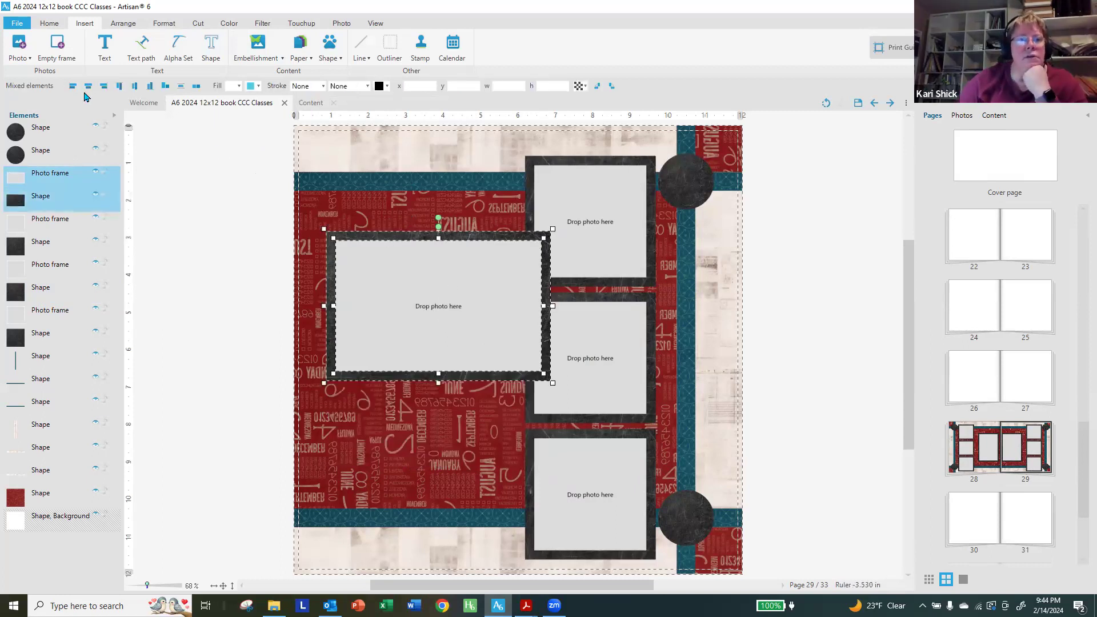
pyautogui.click(137, 86)
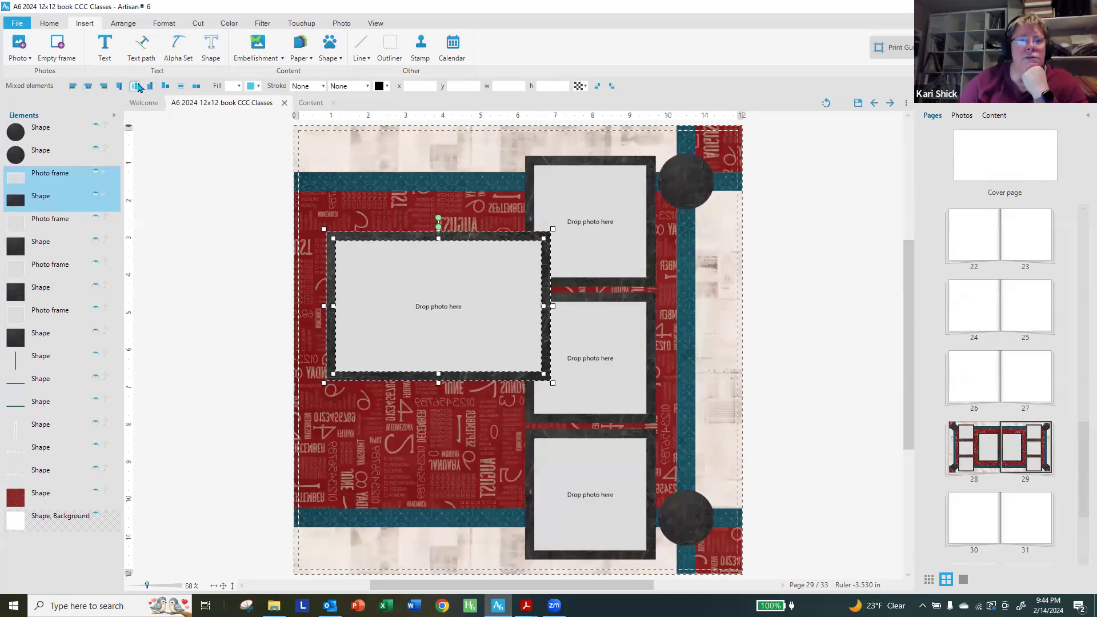
pyautogui.rightClick(455, 260)
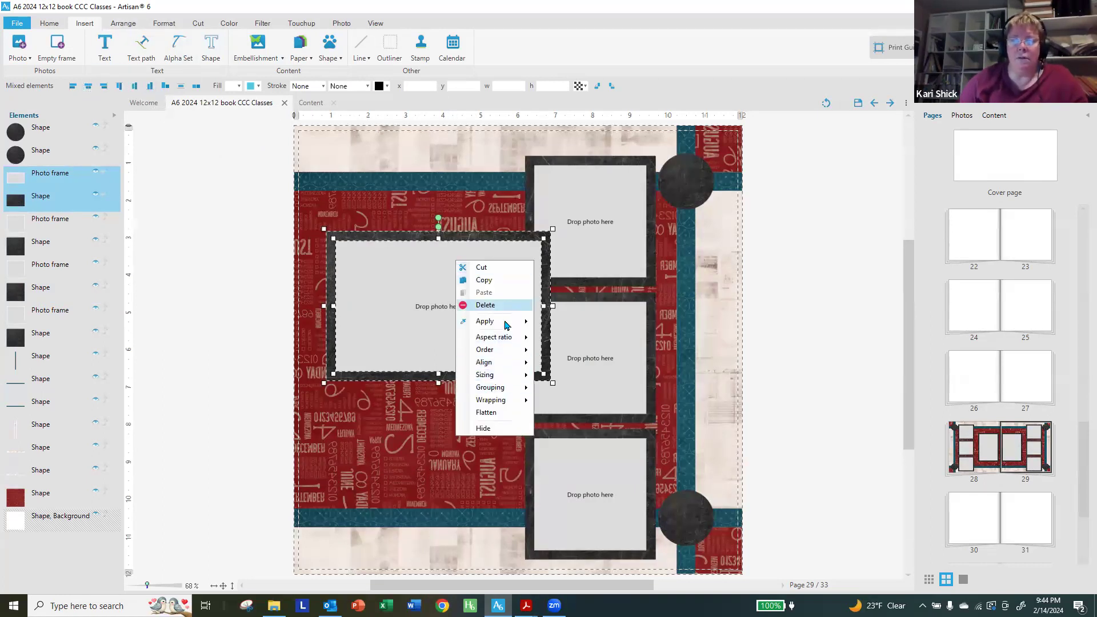
pyautogui.click(484, 280)
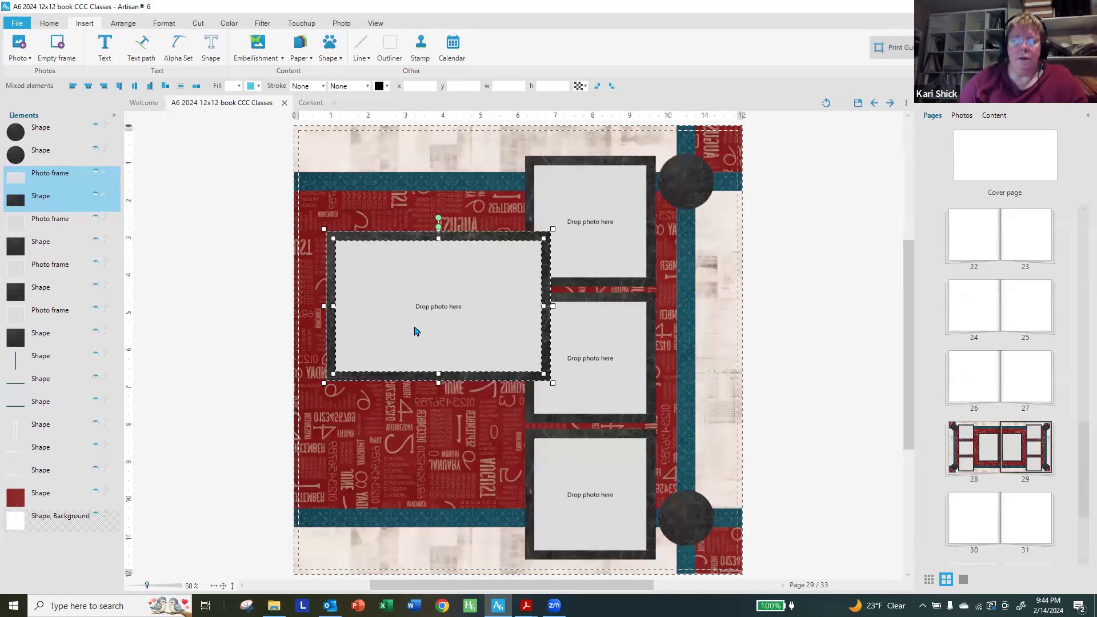
pyautogui.rightClick(260, 346)
pyautogui.click(288, 377)
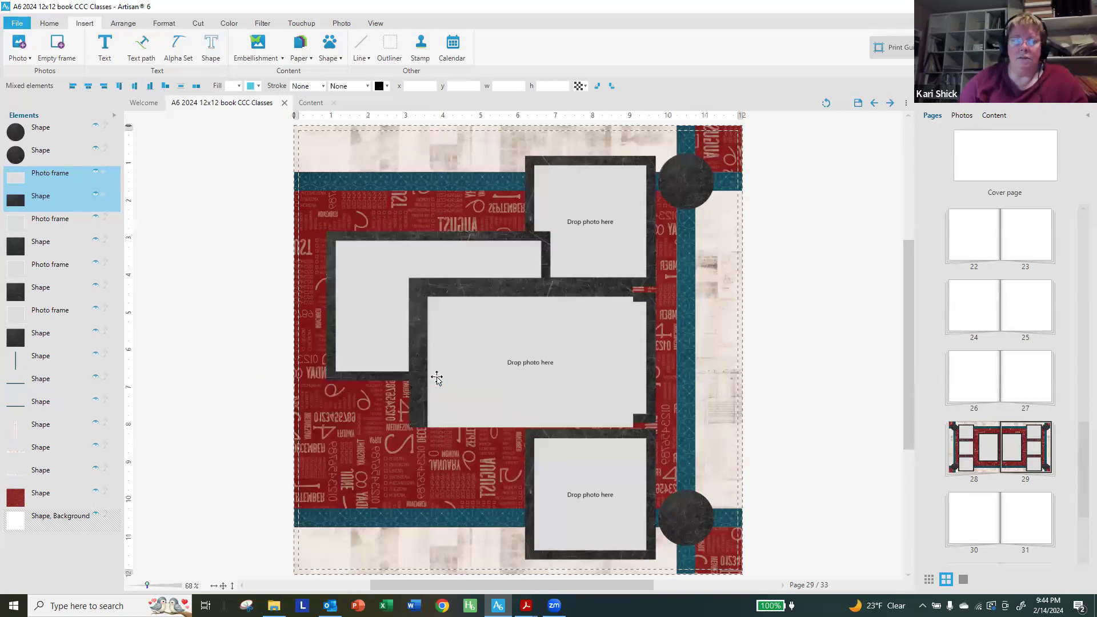
# - Centre the duplicated frame both ways on its mat and move the pair to the lower left area of page 29
pyautogui.click(252, 357)
pyautogui.click(475, 314)
pyautogui.keyDown('shift'); pyautogui.click(477, 286); pyautogui.keyUp('shift')
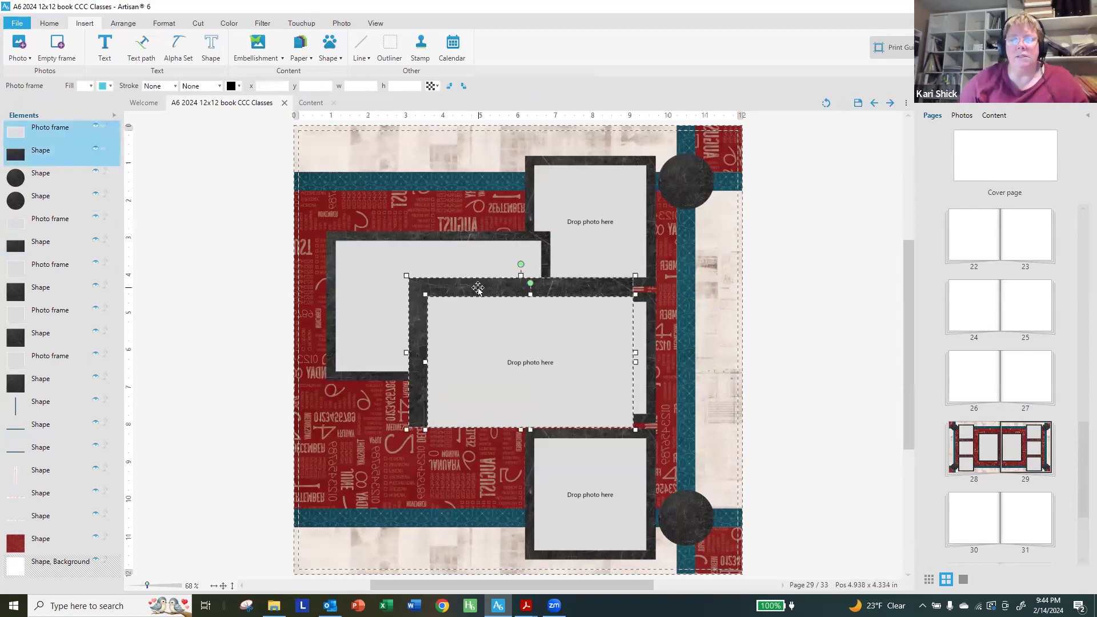
pyautogui.click(89, 87)
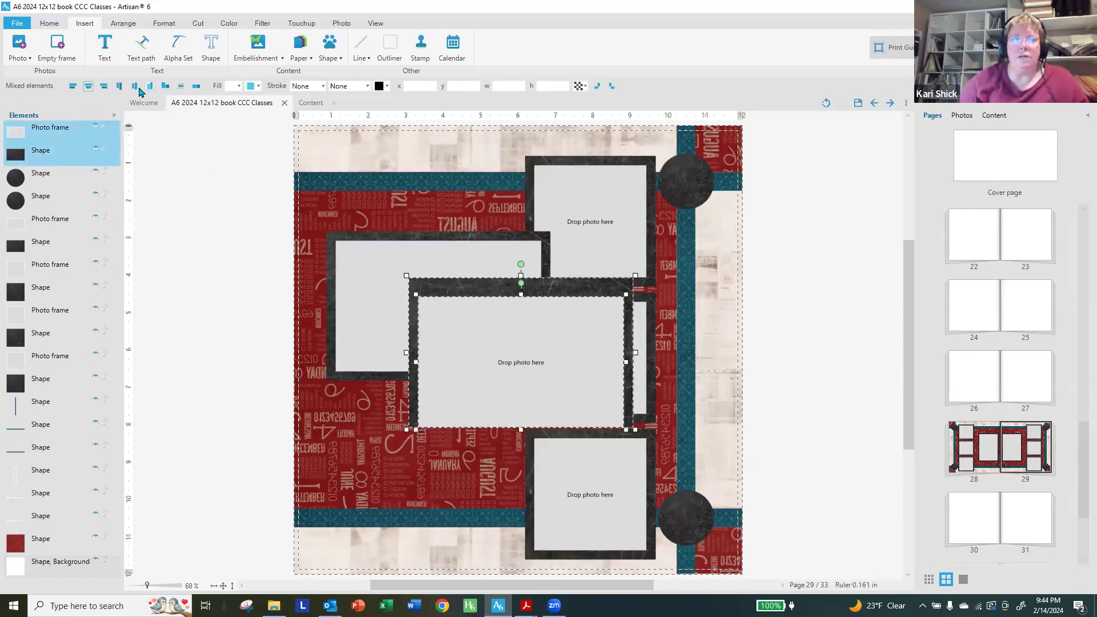
pyautogui.click(135, 87)
pyautogui.moveTo(487, 301); pyautogui.dragTo(389, 423)
# - Move the original large photo and mat up and left, and place the duplicate pair just beneath it within the red area
pyautogui.click(368, 265)
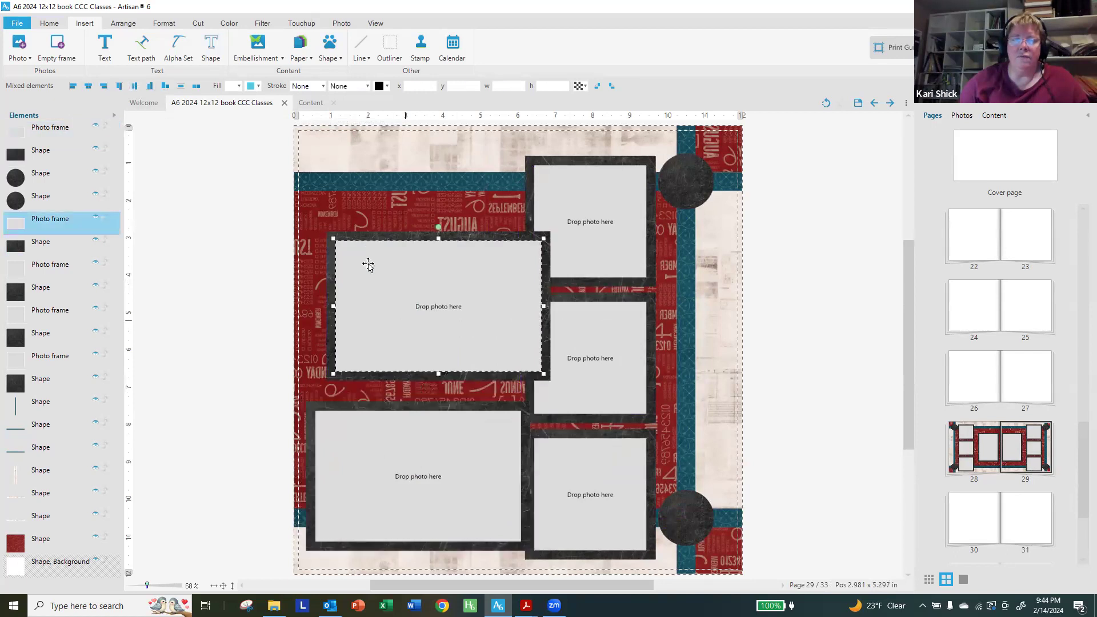
pyautogui.keyDown('shift'); pyautogui.click(354, 234); pyautogui.keyUp('shift')
pyautogui.moveTo(355, 234); pyautogui.dragTo(335, 210)
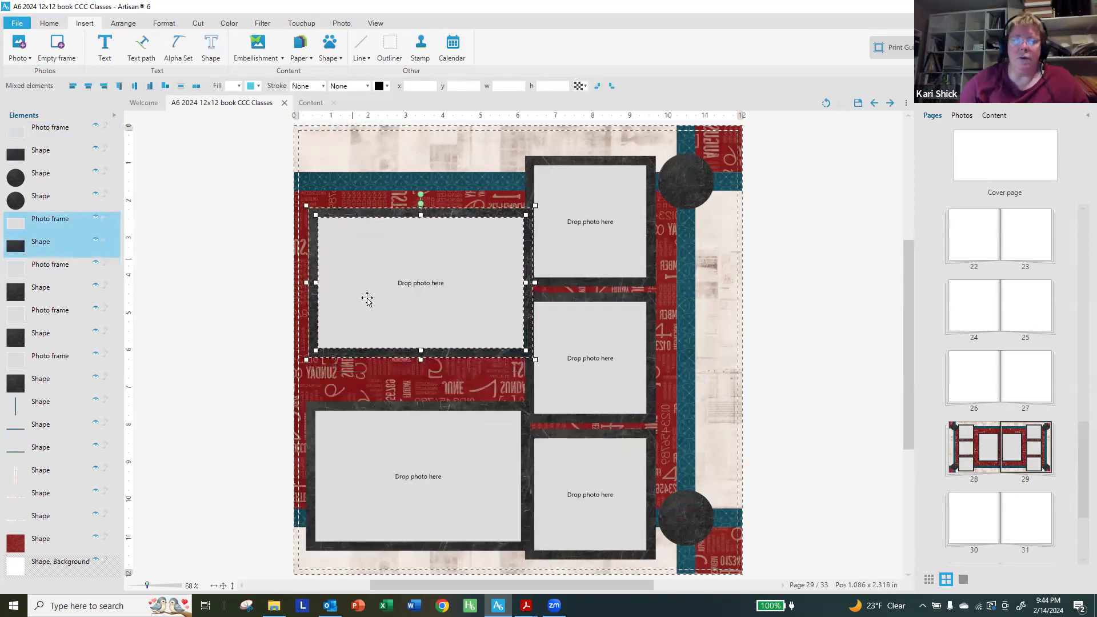
pyautogui.click(398, 423)
pyautogui.keyDown('shift'); pyautogui.click(398, 423); pyautogui.keyUp('shift')
pyautogui.moveTo(399, 423); pyautogui.dragTo(402, 373)
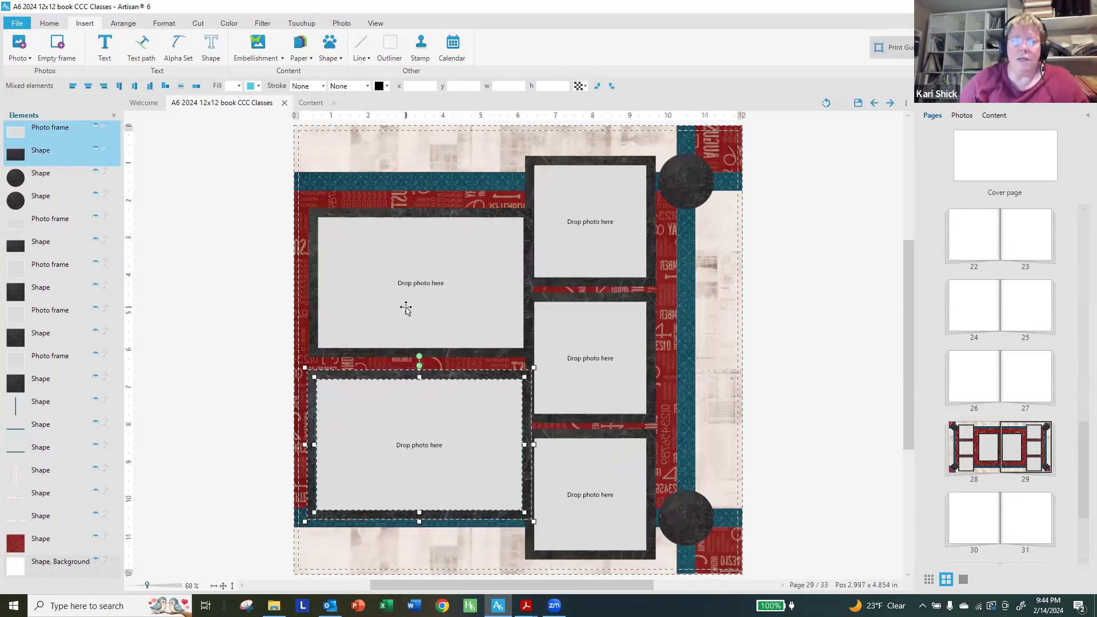
# - Align the two large photo frames and their mats on page 29 to a common horizontal centre
pyautogui.keyDown('shift'); pyautogui.click(409, 322); pyautogui.keyUp('shift')
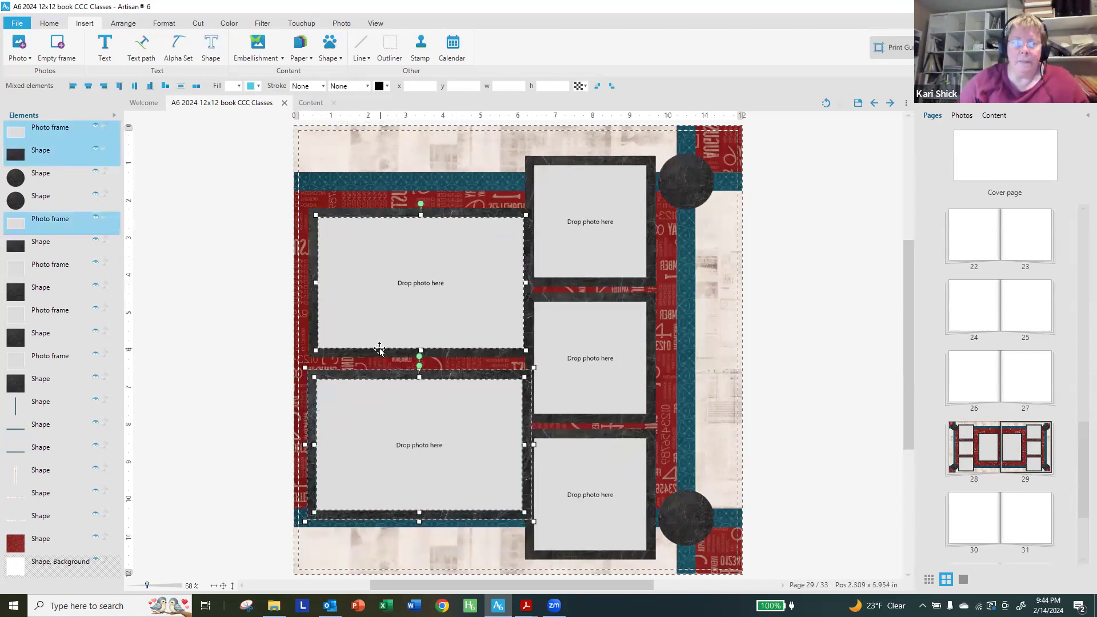
pyautogui.keyDown('shift'); pyautogui.click(377, 349); pyautogui.keyUp('shift')
pyautogui.click(89, 86)
pyautogui.click(185, 269)
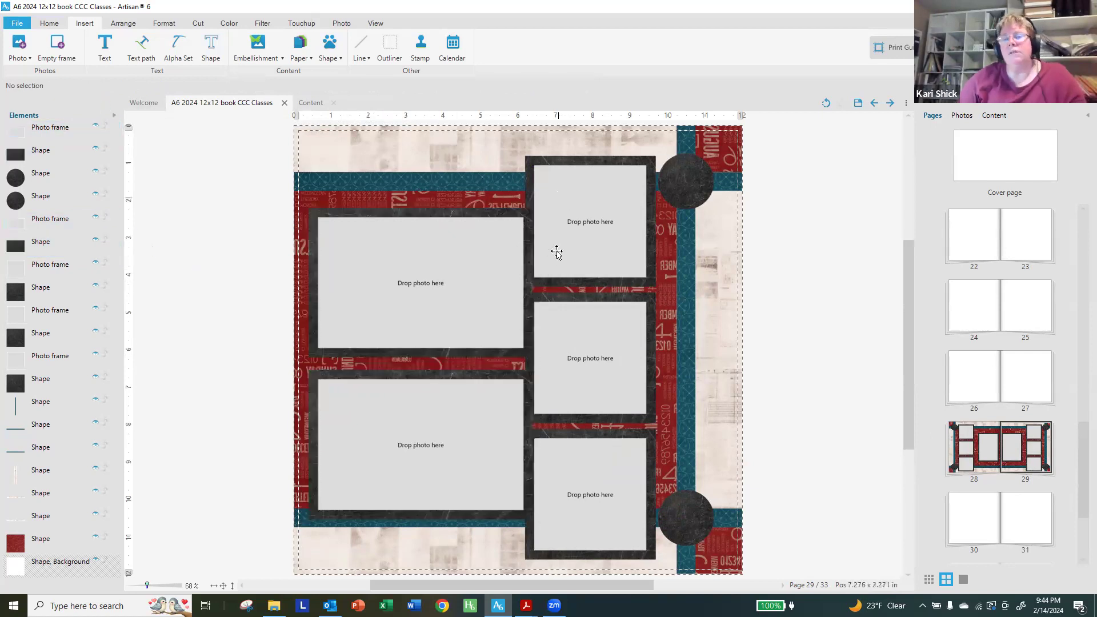
# - Shift the column of three square photo frames with their mats slightly right, clear of the two large photos
pyautogui.click(616, 222)
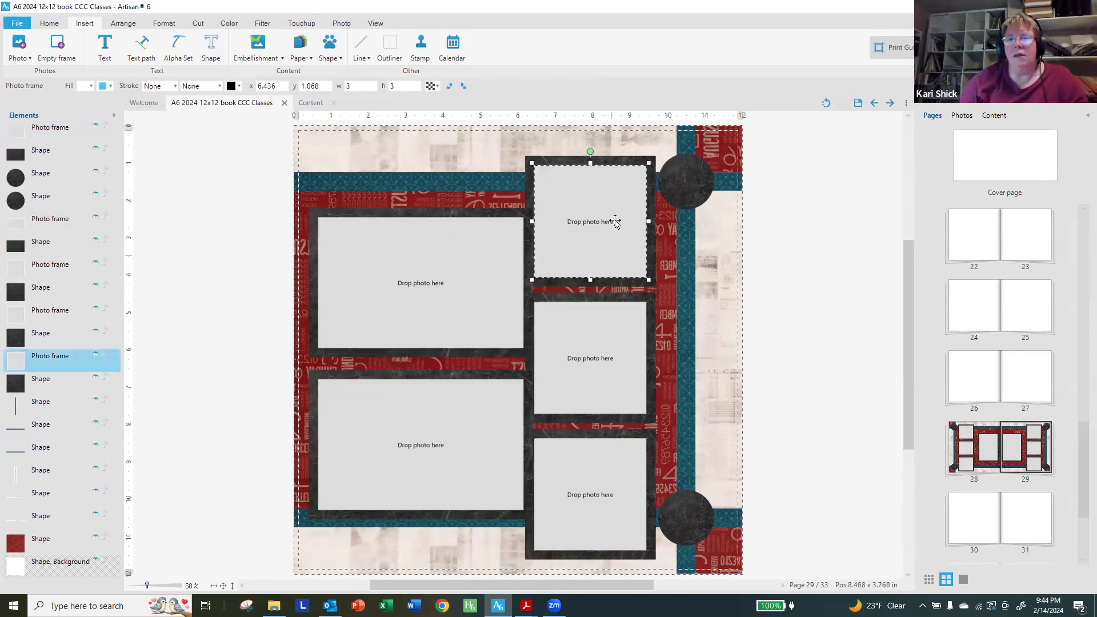
pyautogui.keyDown('shift'); pyautogui.click(623, 162); pyautogui.keyUp('shift')
pyautogui.keyDown('shift'); pyautogui.click(640, 304); pyautogui.keyUp('shift')
pyautogui.keyDown('shift'); pyautogui.click(632, 412); pyautogui.keyUp('shift')
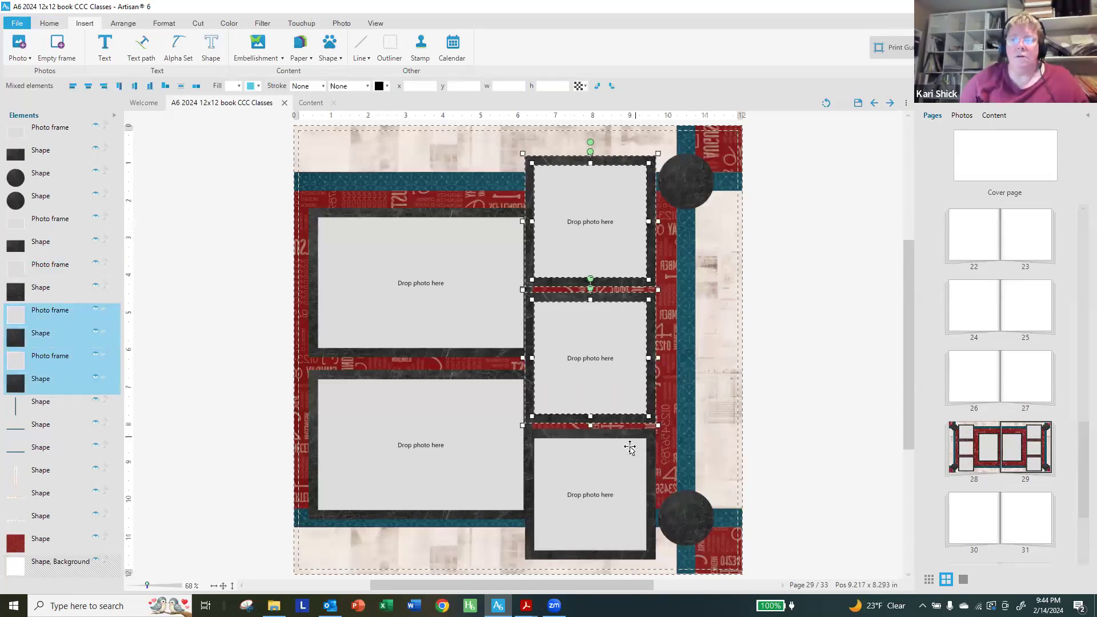
pyautogui.keyDown('shift'); pyautogui.click(629, 448); pyautogui.keyUp('shift')
pyautogui.keyDown('shift'); pyautogui.click(617, 434); pyautogui.keyUp('shift')
pyautogui.moveTo(619, 434); pyautogui.dragTo(632, 433)
pyautogui.click(789, 436)
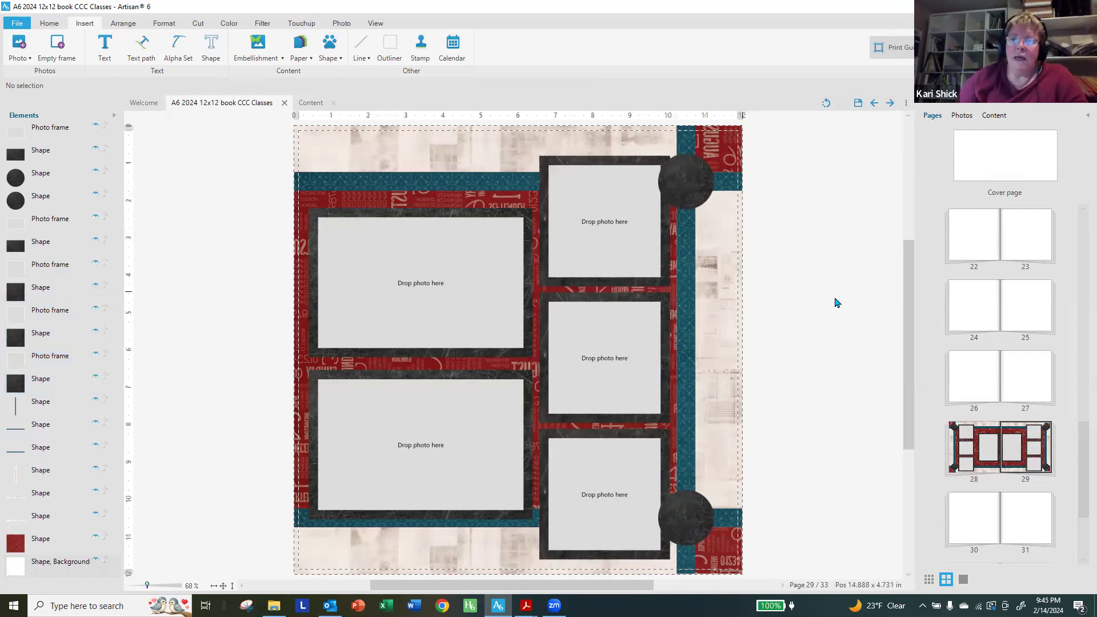
# - Switch to the Passport to Adventure recipe PDF and examine how the small photos are tilted on both sample pages
pyautogui.click(526, 606)
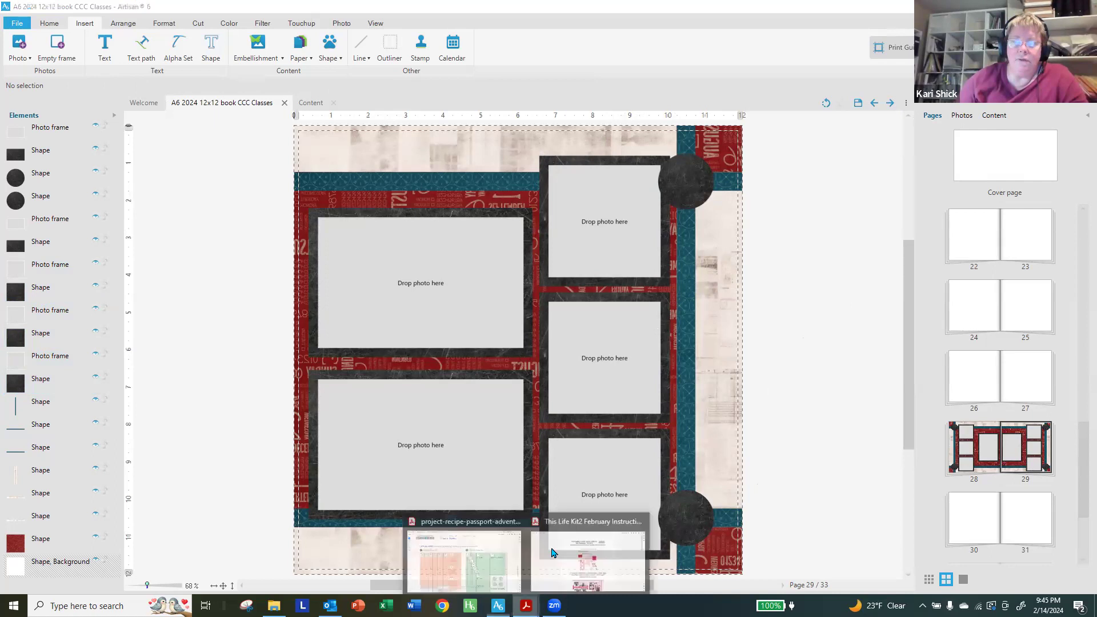
pyautogui.click(464, 557)
pyautogui.scroll(20, 557, 406)
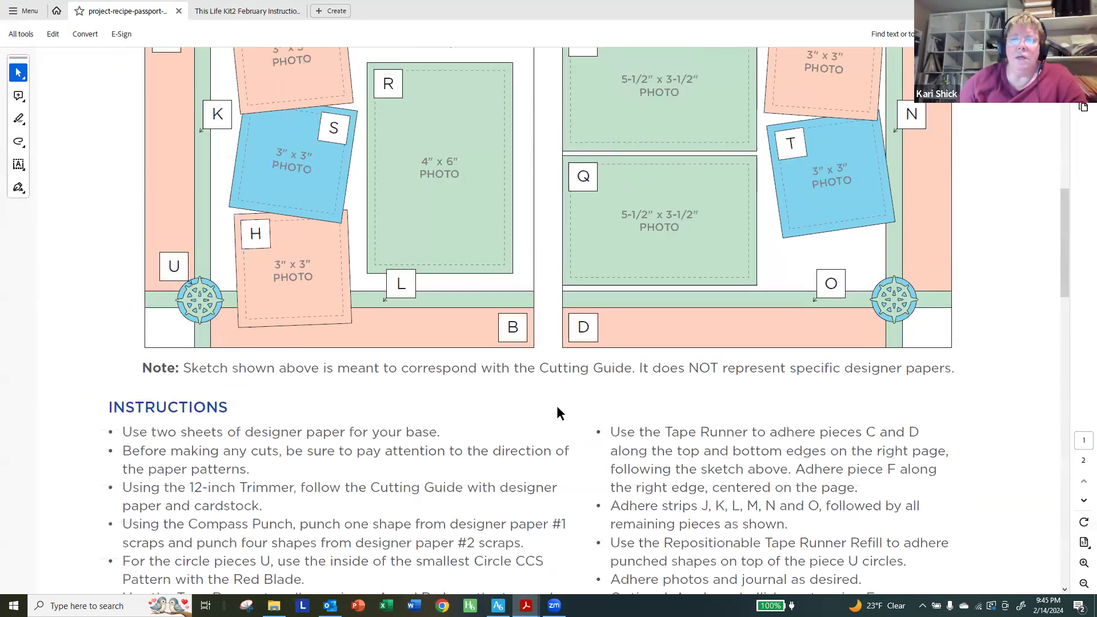
pyautogui.scroll(-1, 556, 404)
pyautogui.scroll(7, 556, 405)
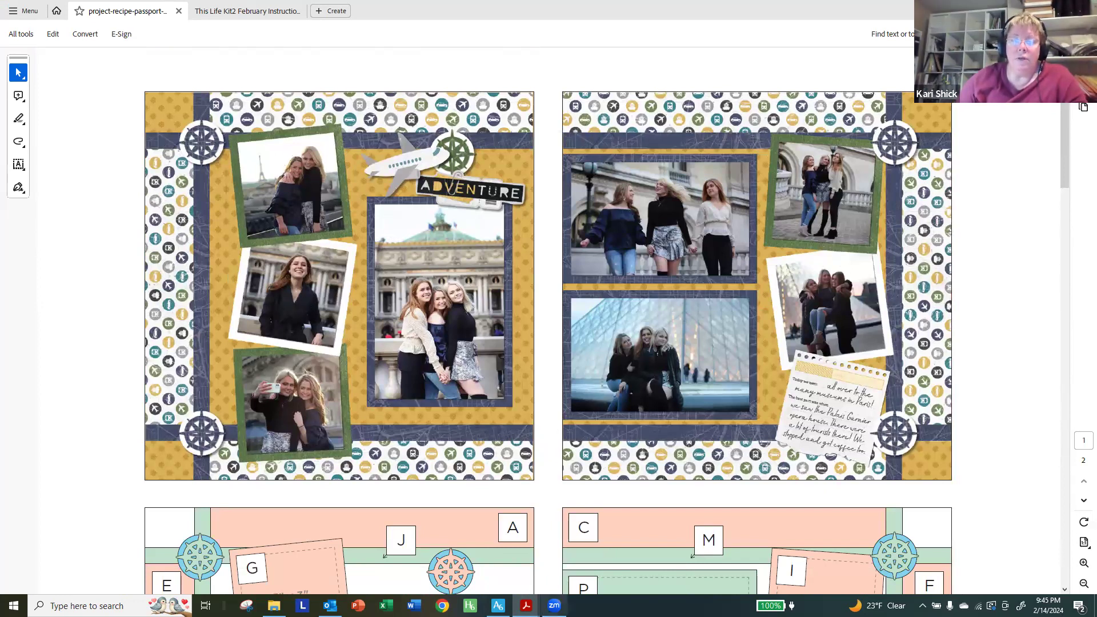
# - Switch back to Artisan and tilt page 29's square photos with their mats: top about 7 degrees clockwise, middle counterclockwise, bottom clockwise
pyautogui.click(498, 605)
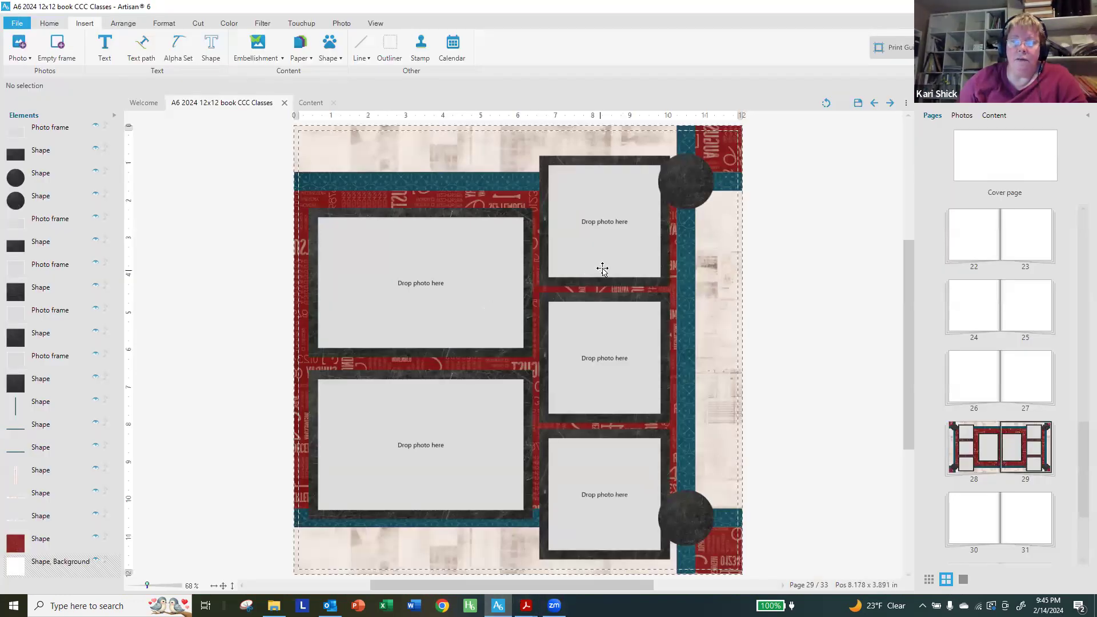
pyautogui.click(629, 179)
pyautogui.keyDown('shift'); pyautogui.click(625, 160); pyautogui.keyUp('shift')
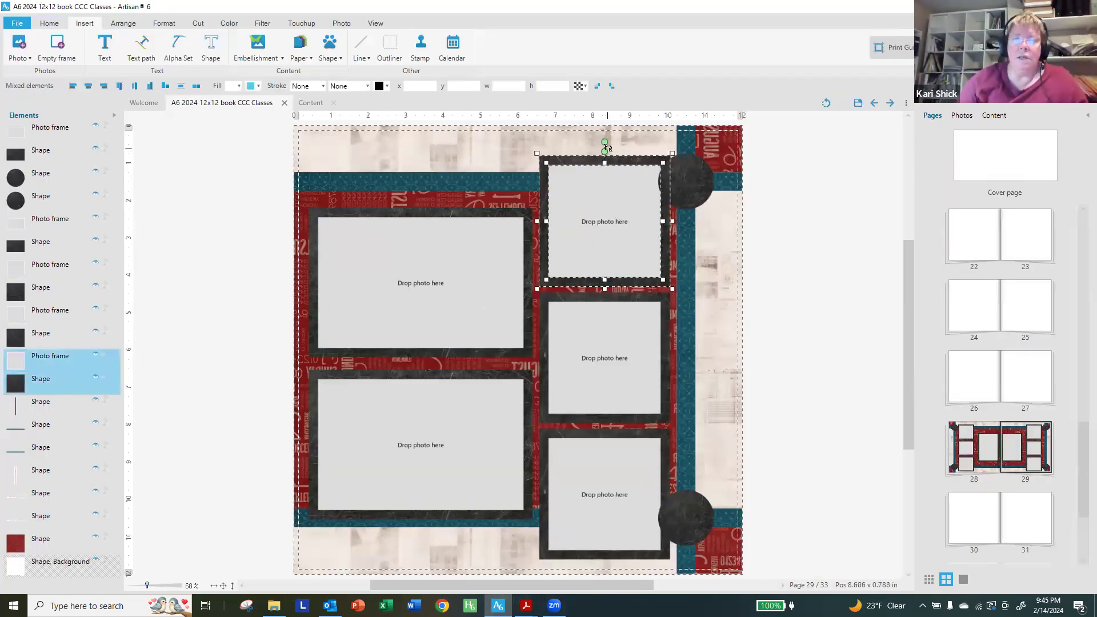
pyautogui.moveTo(606, 143); pyautogui.dragTo(611, 142)
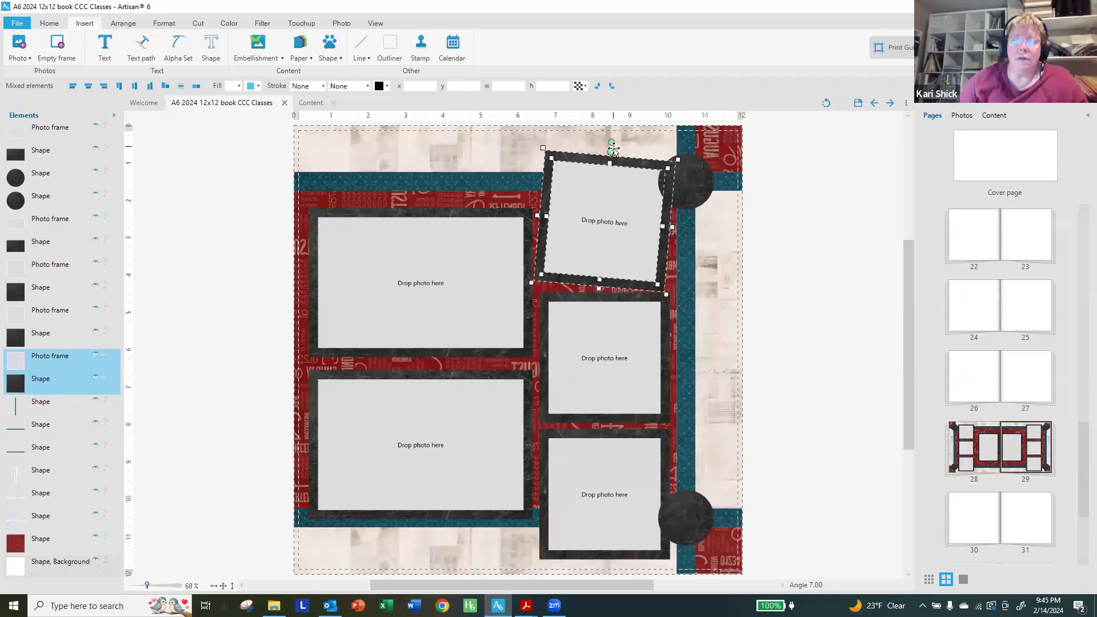
pyautogui.click(635, 321)
pyautogui.keyDown('shift'); pyautogui.click(610, 295); pyautogui.keyUp('shift')
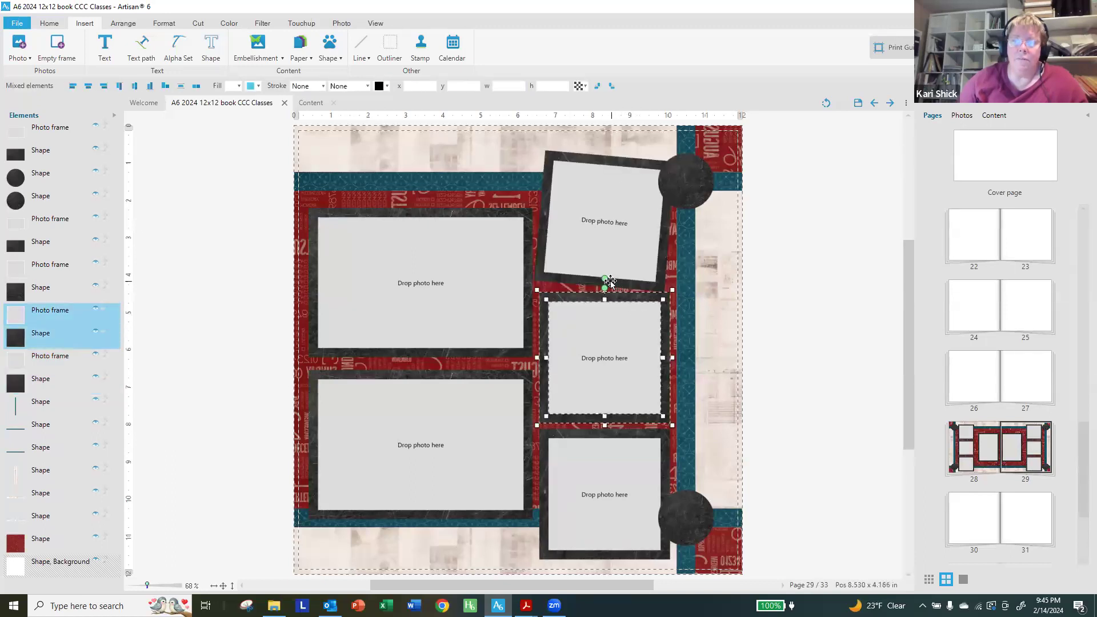
pyautogui.moveTo(603, 279); pyautogui.dragTo(592, 285)
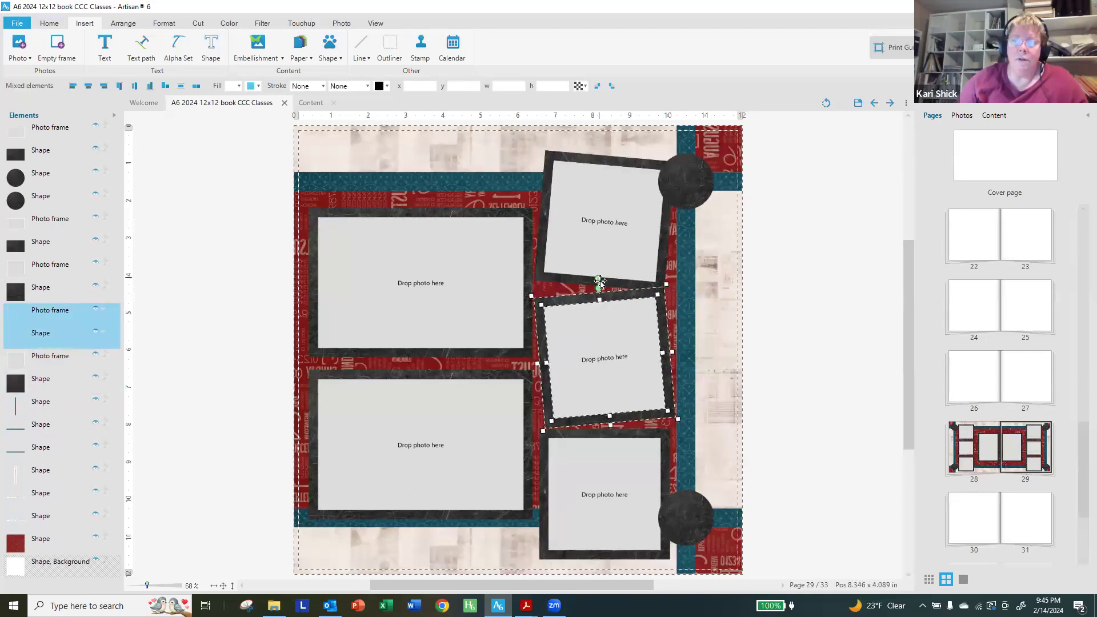
pyautogui.click(624, 435)
pyautogui.keyDown('shift'); pyautogui.click(610, 427); pyautogui.keyUp('shift')
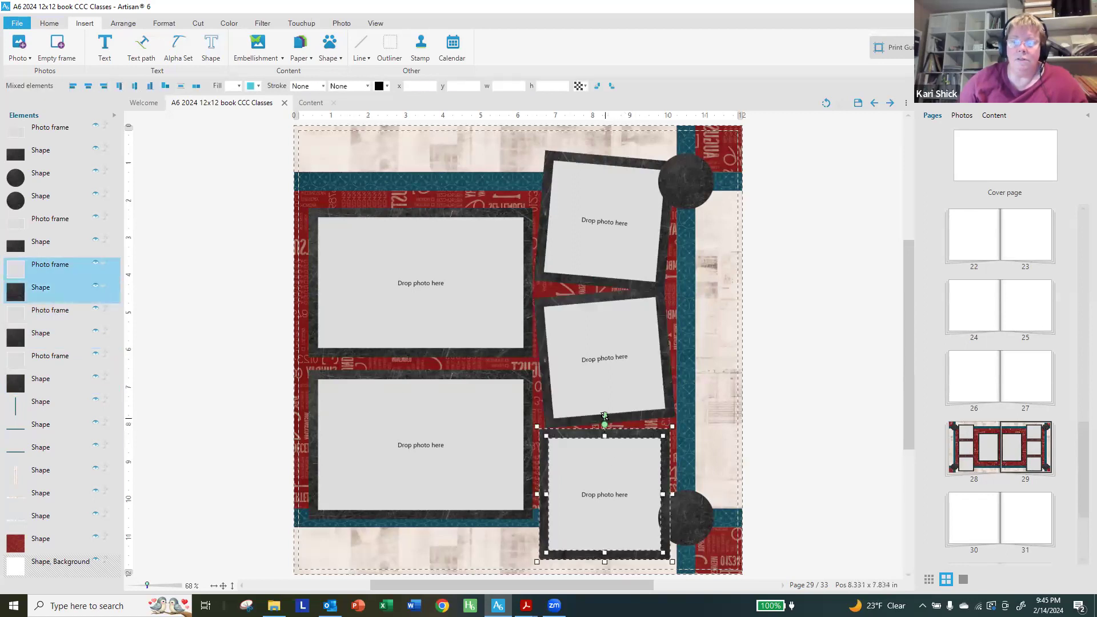
pyautogui.moveTo(605, 414); pyautogui.dragTo(620, 418)
pyautogui.click(849, 425)
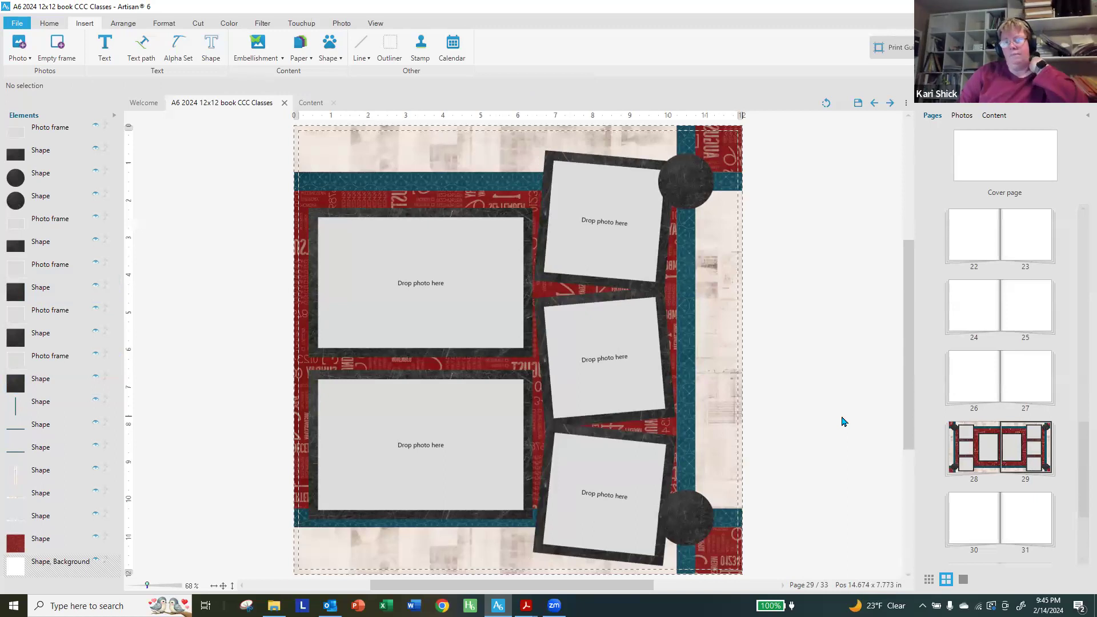
# - Tilt page 28's three square photos with their mats: top counterclockwise, middle about 3 degrees clockwise, bottom counterclockwise
pyautogui.click(995, 448)
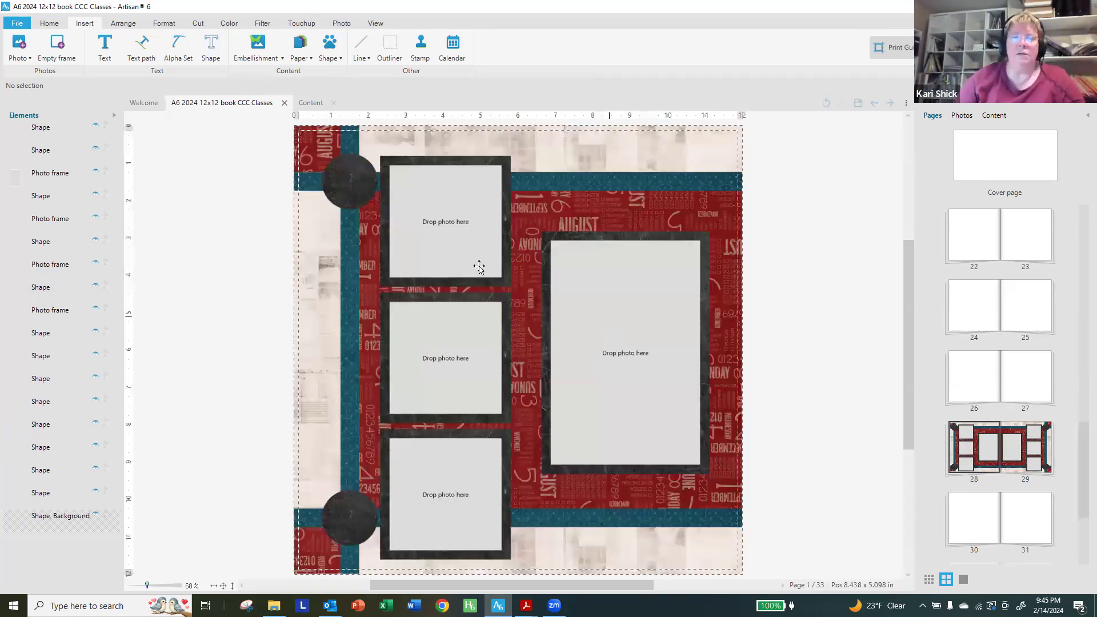
pyautogui.click(485, 162)
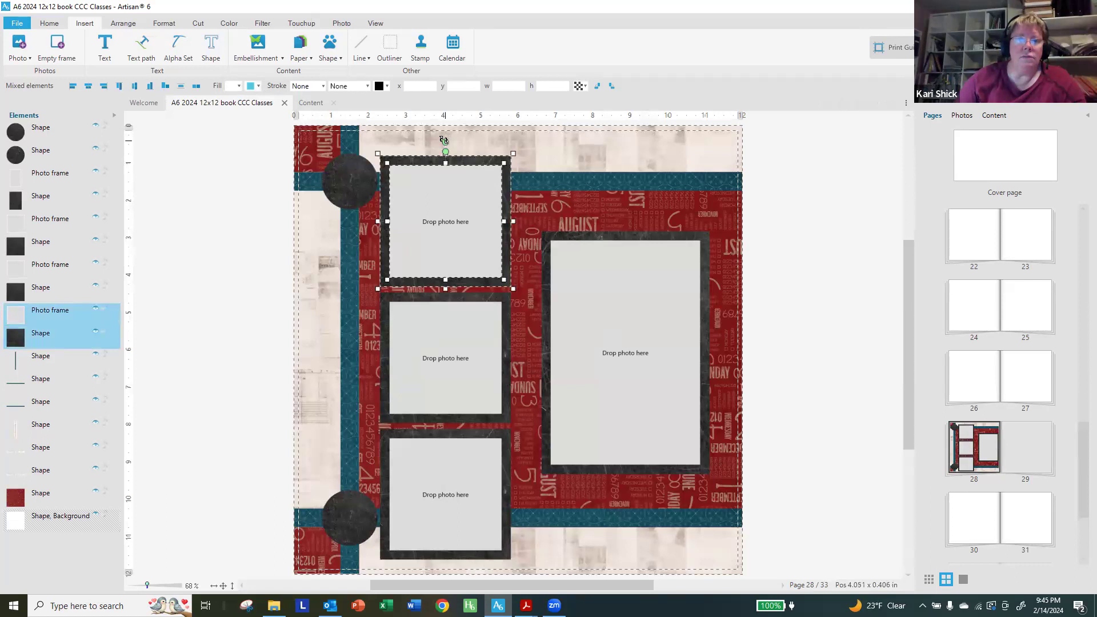
pyautogui.moveTo(444, 139); pyautogui.dragTo(439, 140)
pyautogui.click(465, 309)
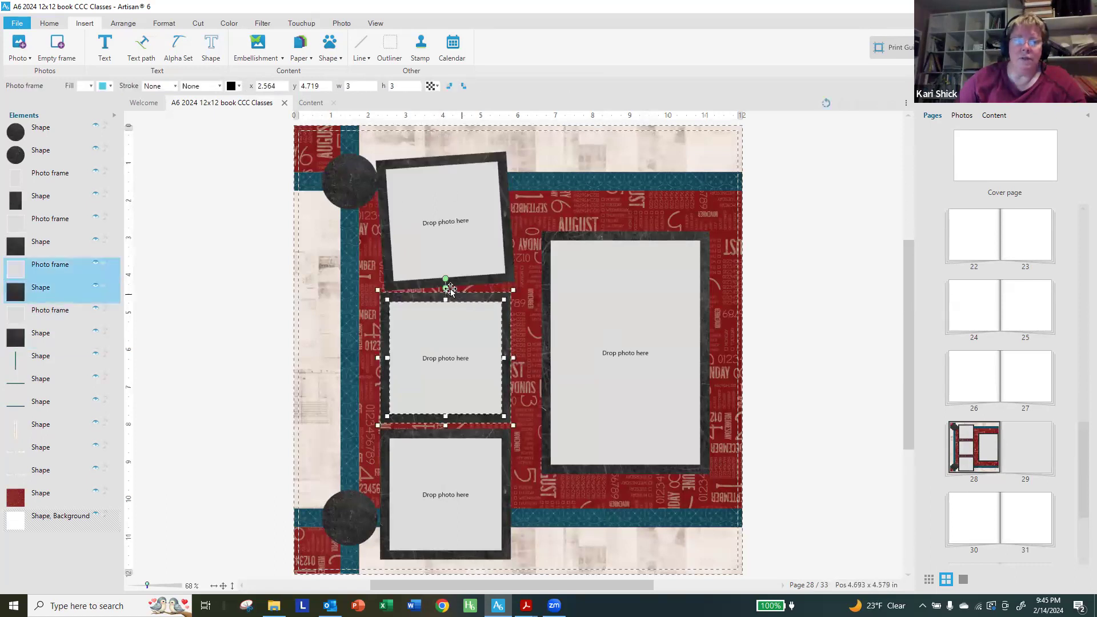
pyautogui.moveTo(446, 280); pyautogui.dragTo(450, 280)
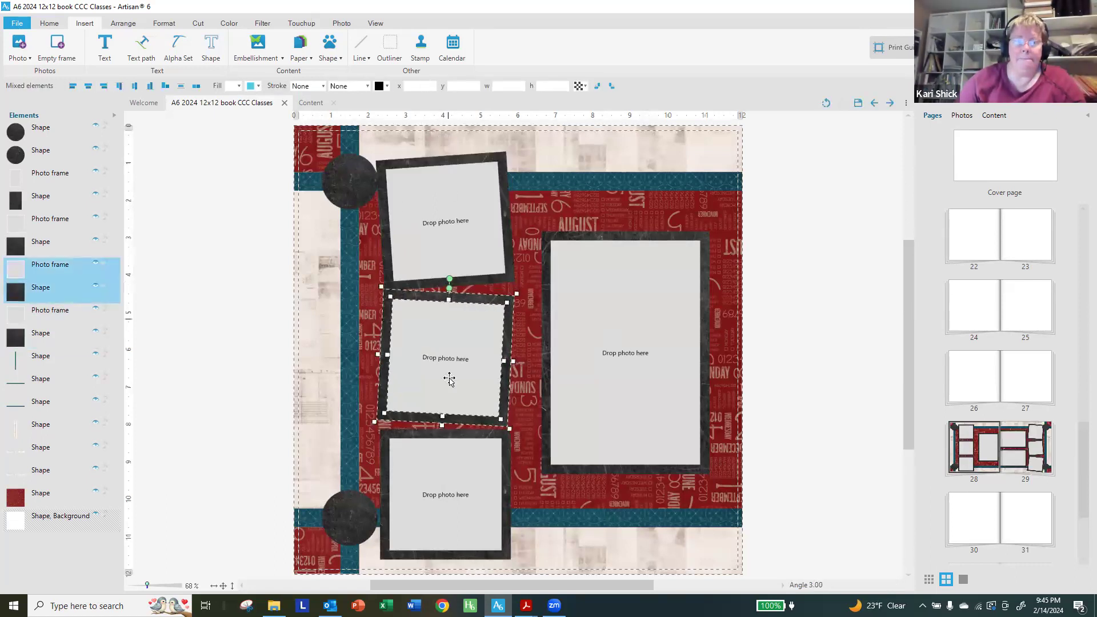
pyautogui.click(451, 440)
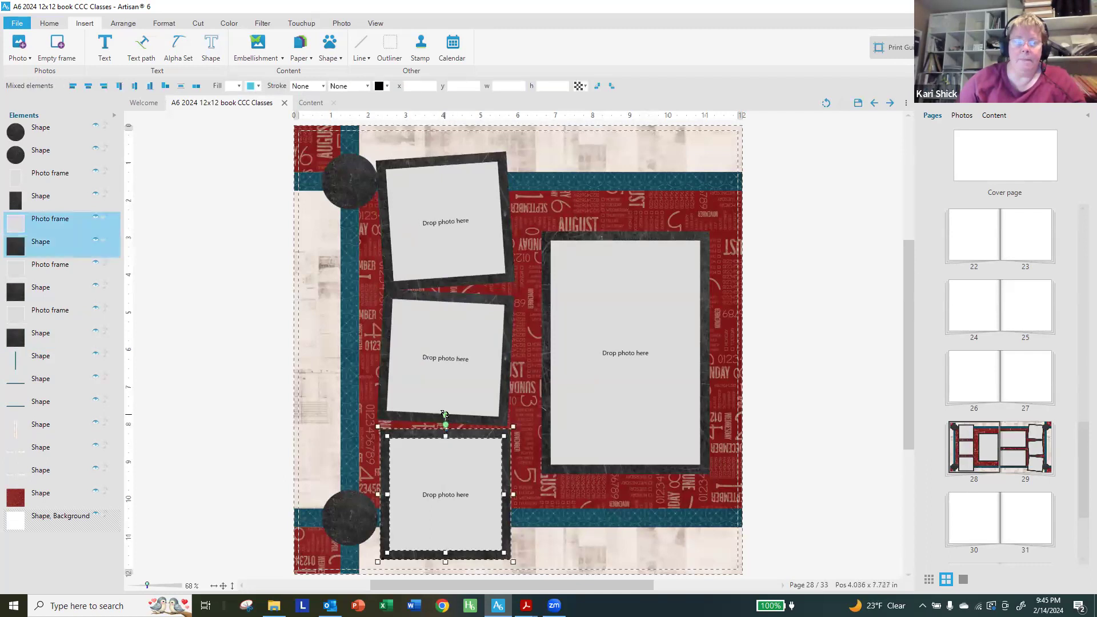
pyautogui.moveTo(443, 412); pyautogui.dragTo(433, 416)
# - Duplicate the upper left circle on page 28 and place the copy over the upper teal strip, above the large photo
pyautogui.click(358, 194)
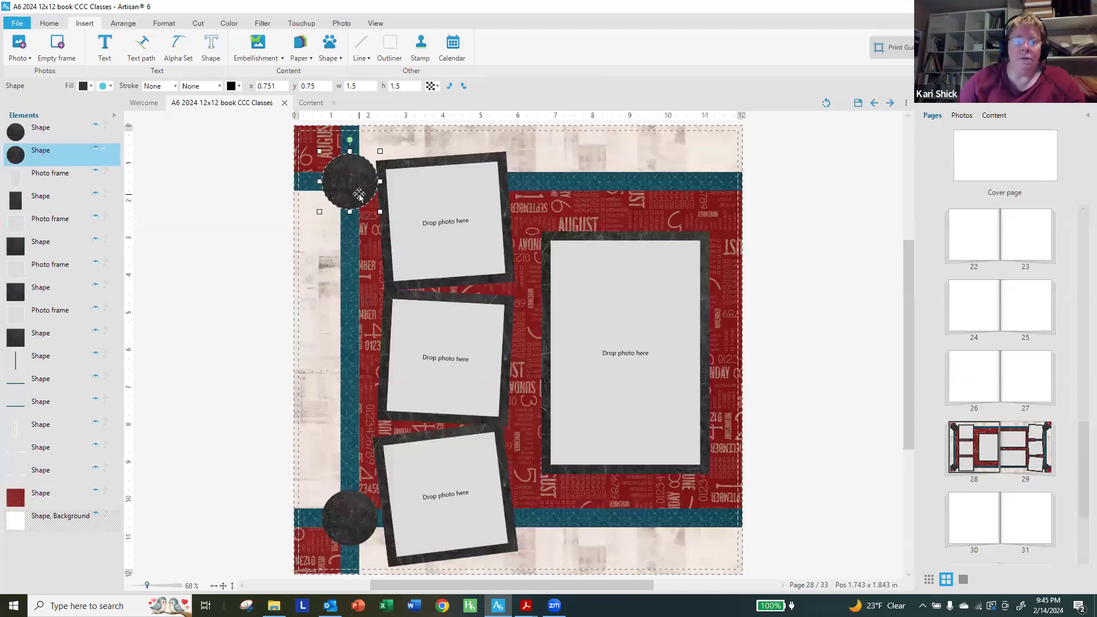
pyautogui.click(794, 274)
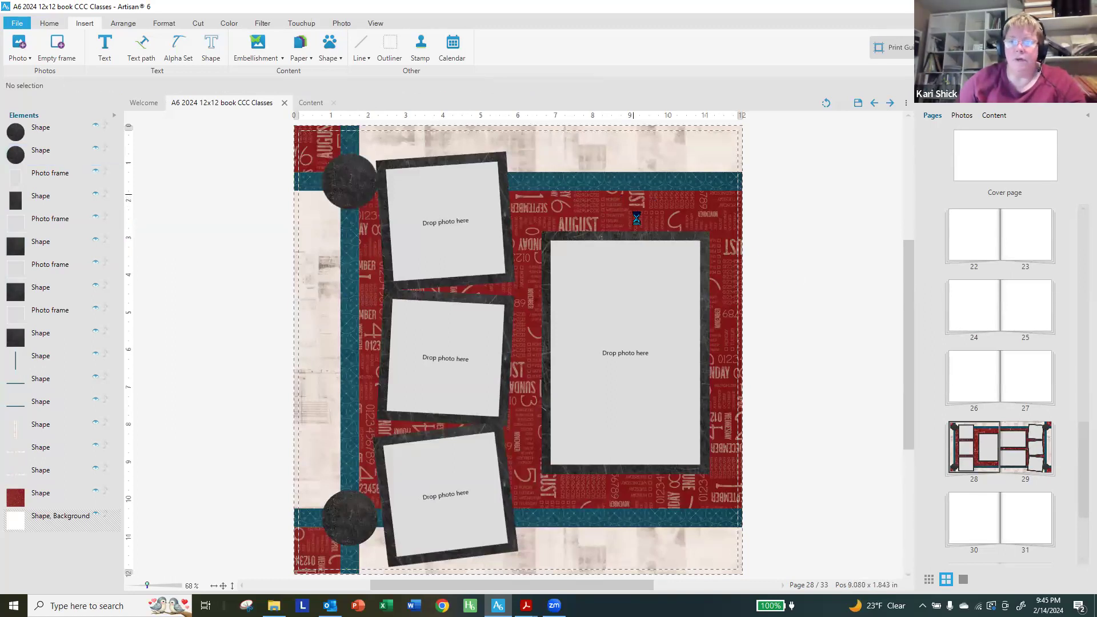
pyautogui.hotkey('ctrl', 'v')
pyautogui.moveTo(541, 357); pyautogui.dragTo(663, 252)
# - Move the large photo and mat on page 28 slightly down and align them with the new circle on a common horizontal centre
pyautogui.click(658, 244)
pyautogui.keyDown('ctrl'); pyautogui.click(661, 233); pyautogui.keyUp('ctrl')
pyautogui.click(637, 200)
pyautogui.keyDown('ctrl'); pyautogui.click(636, 278); pyautogui.keyUp('ctrl')
pyautogui.keyDown('ctrl'); pyautogui.click(613, 255); pyautogui.keyUp('ctrl')
pyautogui.click(88, 85)
pyautogui.click(798, 280)
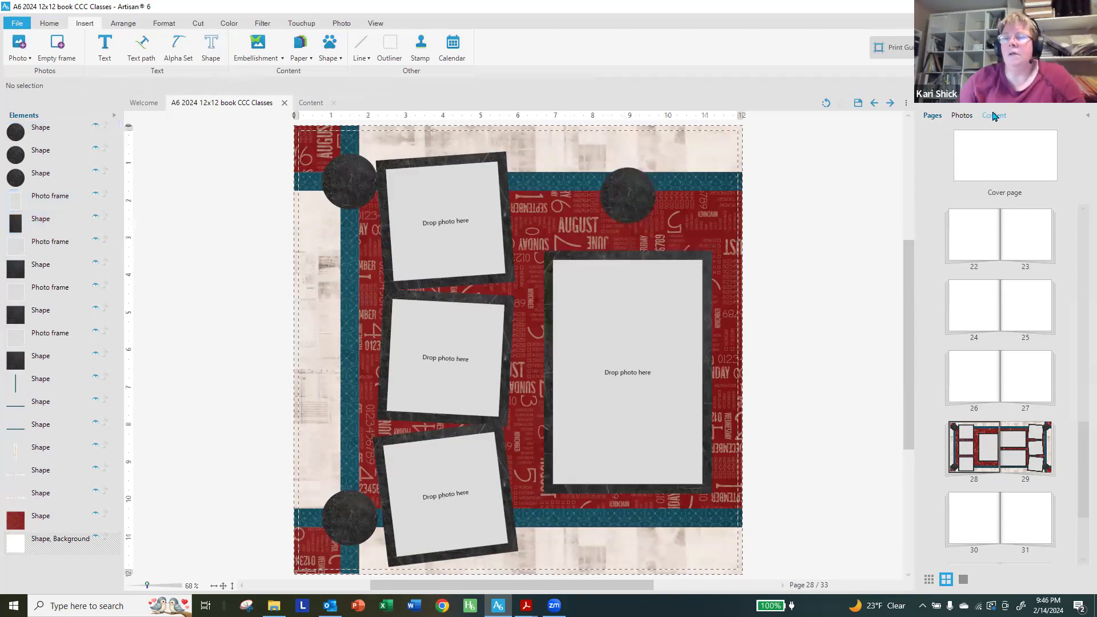
# - Add the white compass embellishment from Wanderlust to page 28 and shrink it to about 1.16 in, placed over the upper left circle
pyautogui.click(993, 116)
pyautogui.click(952, 135)
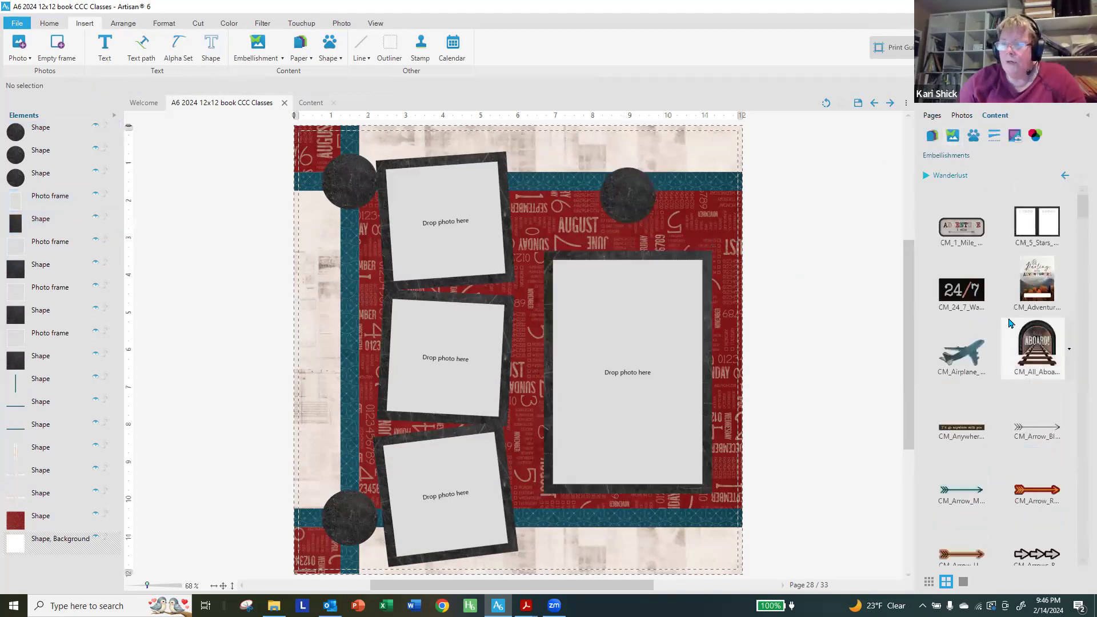
pyautogui.scroll(-5, 1010, 324)
pyautogui.scroll(-6, 948, 319)
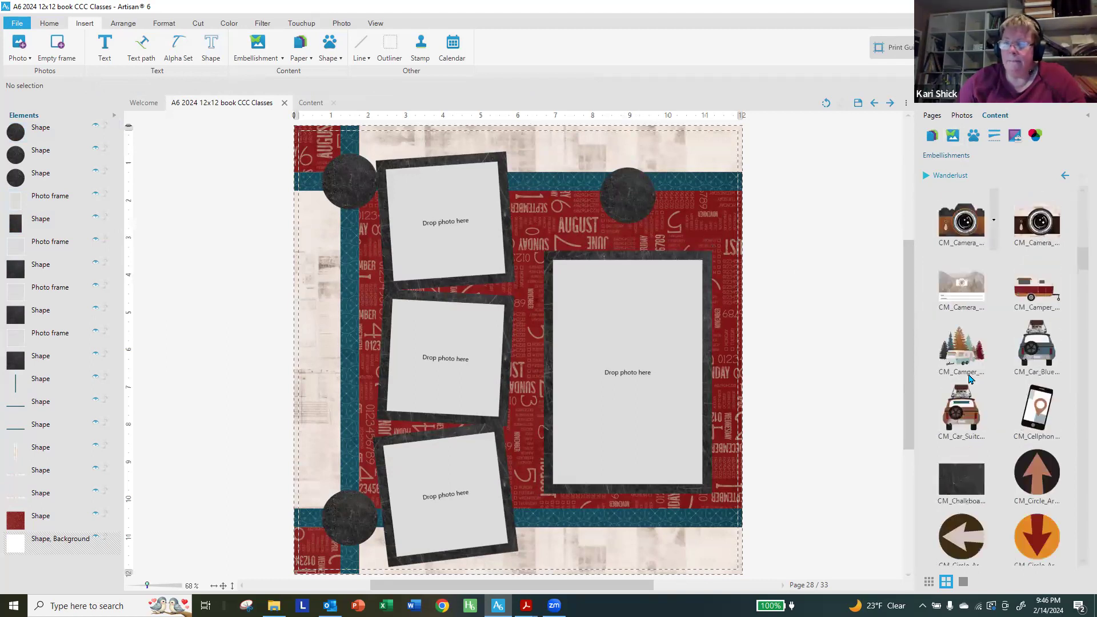
pyautogui.scroll(-5, 960, 365)
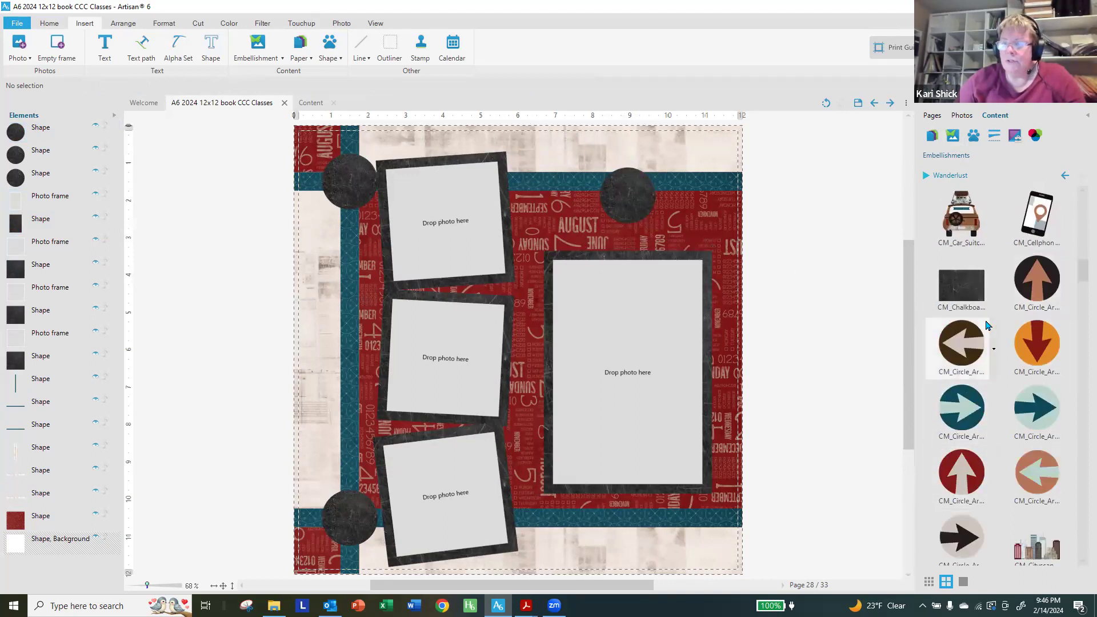
pyautogui.scroll(5, 984, 326)
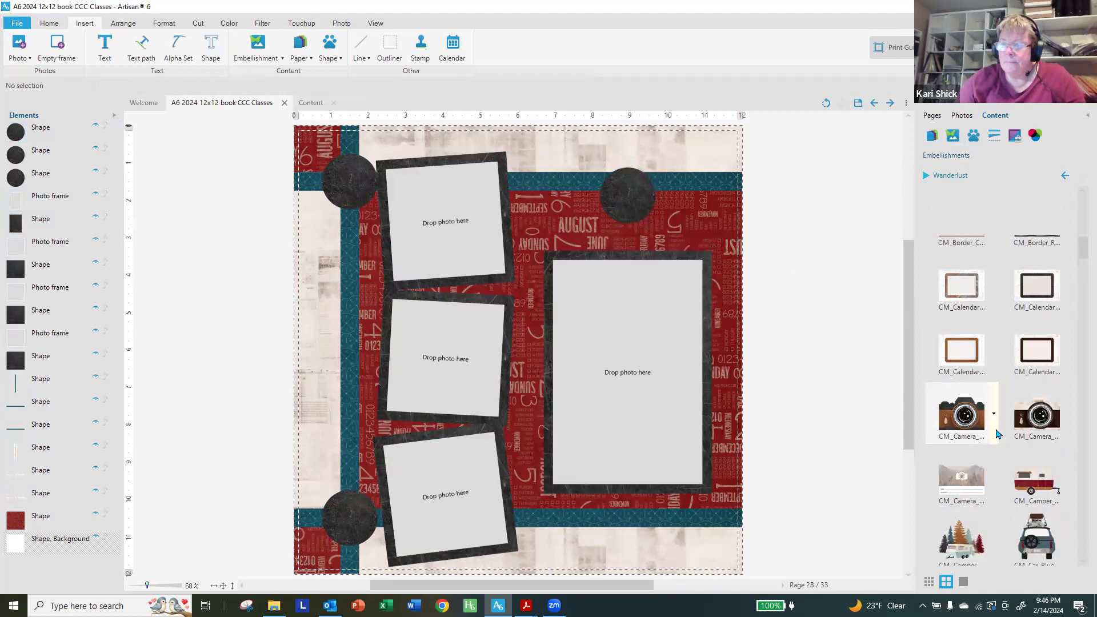
pyautogui.scroll(-5, 997, 434)
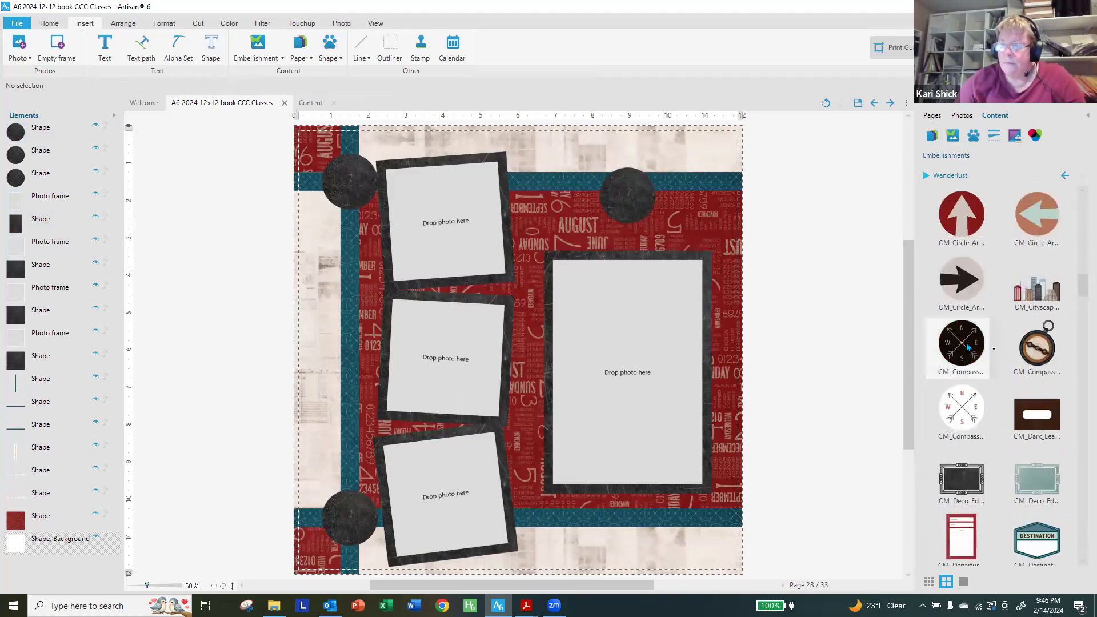
pyautogui.rightClick(994, 423)
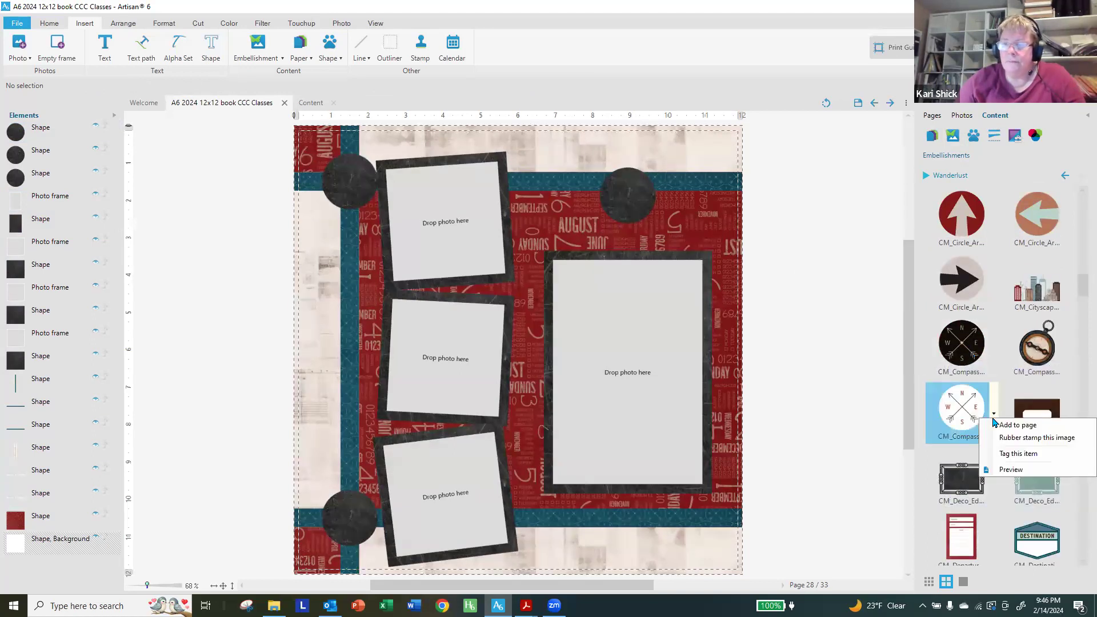
pyautogui.click(999, 426)
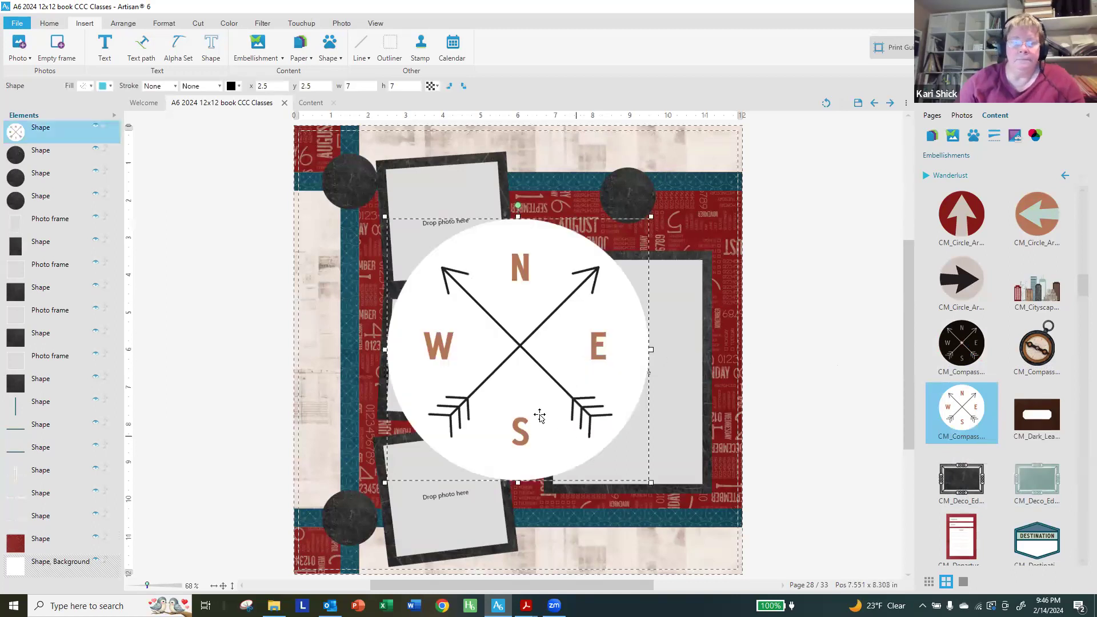
pyautogui.moveTo(650, 481); pyautogui.dragTo(372, 203)
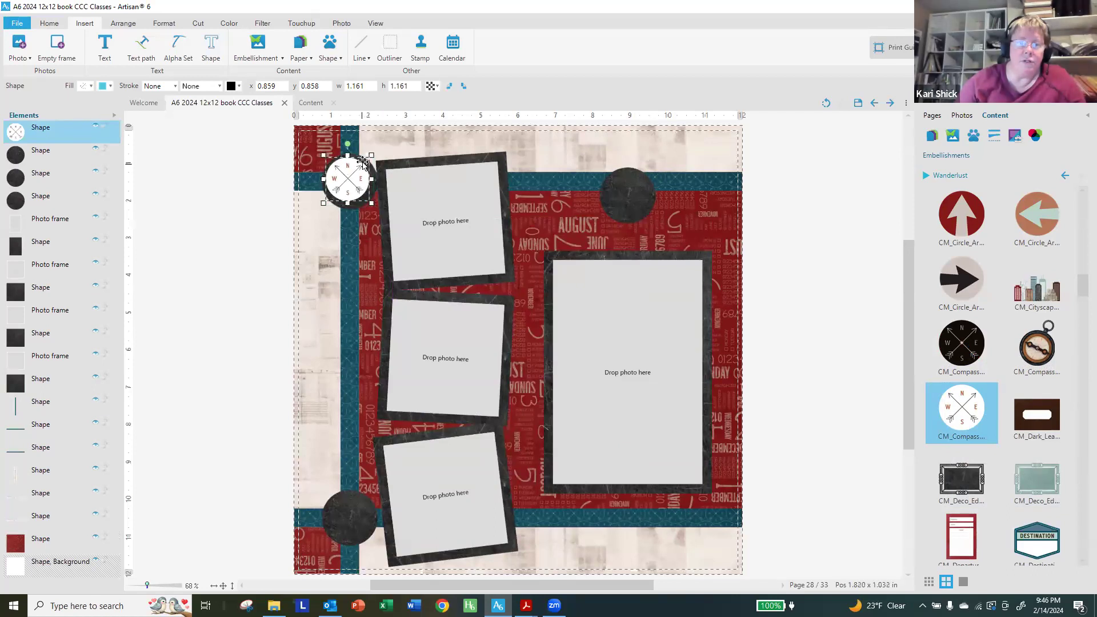
# - Align the white compass and the dark upper left circle on a common centre, both horizontally and vertically
pyautogui.keyDown('ctrl'); pyautogui.click(363, 162); pyautogui.keyUp('ctrl')
pyautogui.keyDown('ctrl'); pyautogui.click(356, 169); pyautogui.keyUp('ctrl')
pyautogui.keyDown('ctrl'); pyautogui.click(369, 195); pyautogui.keyUp('ctrl')
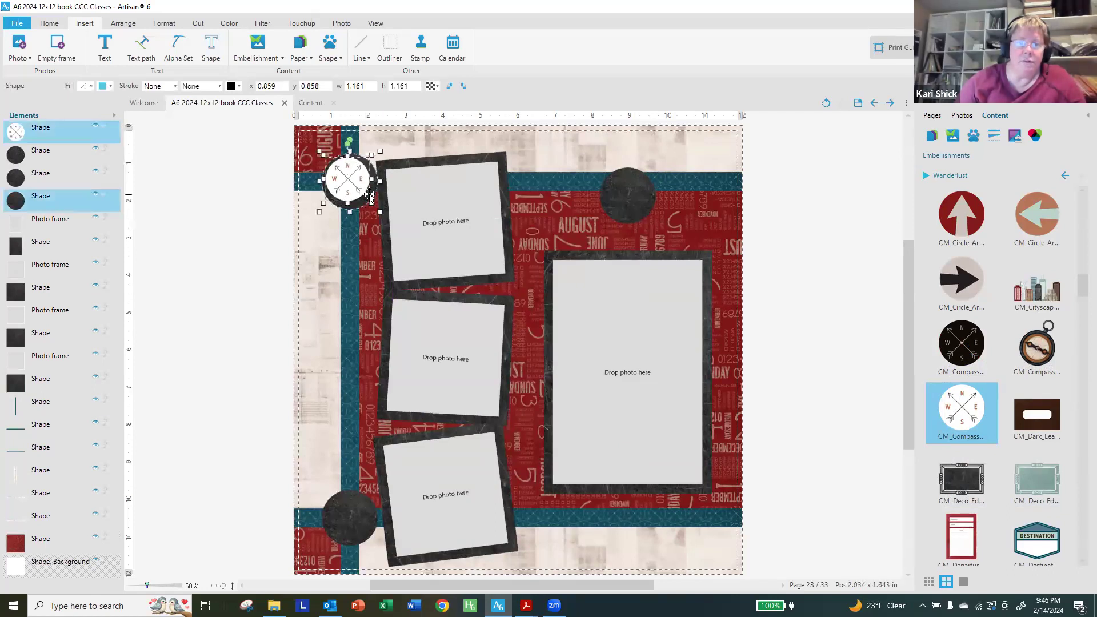
pyautogui.click(88, 89)
pyautogui.click(135, 89)
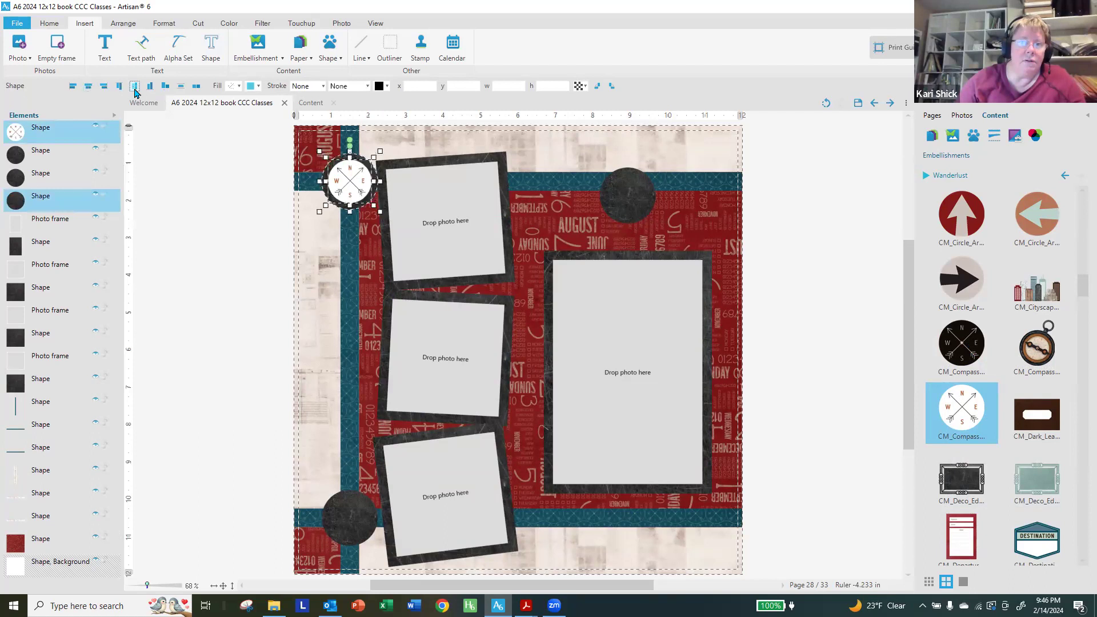
pyautogui.click(183, 204)
# - Duplicate the white compass and place the copy on the dark lower left circle
pyautogui.click(343, 187)
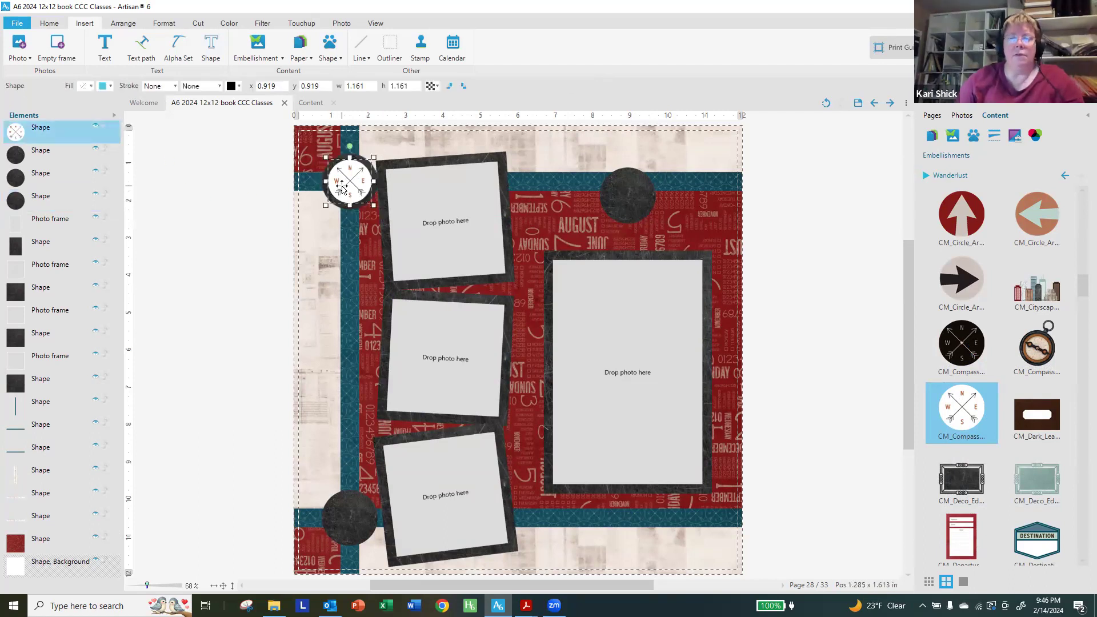
pyautogui.hotkey('ctrl', 'v')
pyautogui.moveTo(519, 358); pyautogui.dragTo(349, 524)
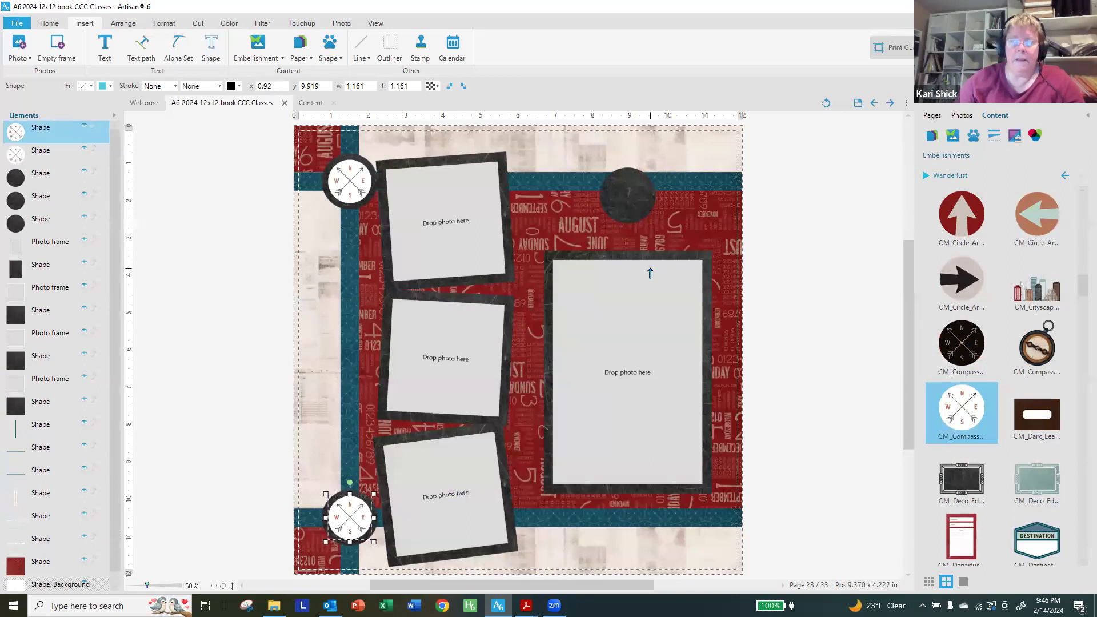
# - Place another compass copy on the dark circle above the large photo and vertically centre it on the circle
pyautogui.hotkey('ctrl', 'v')
pyautogui.moveTo(532, 350); pyautogui.dragTo(638, 191)
pyautogui.press('Escape')
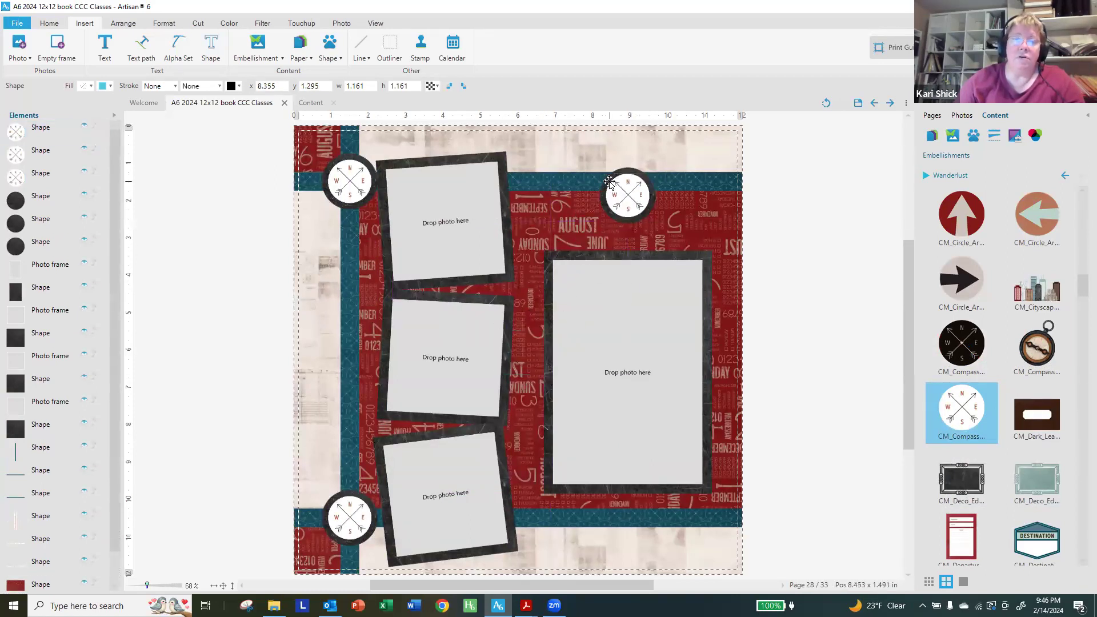
pyautogui.click(618, 190)
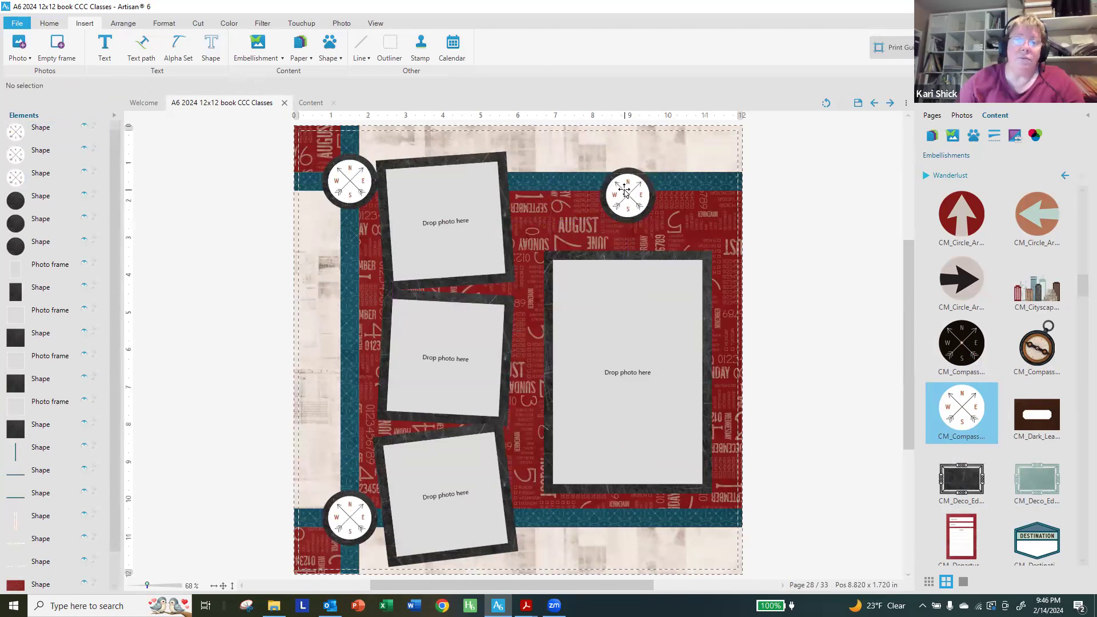
pyautogui.click(623, 191)
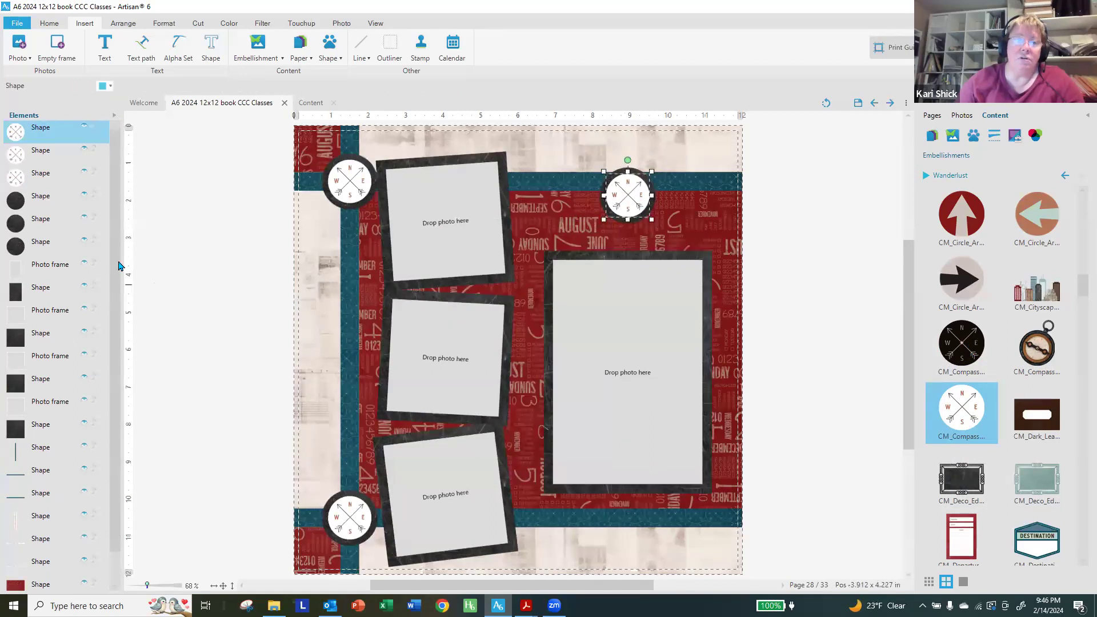
pyautogui.keyDown('ctrl'); pyautogui.click(626, 170); pyautogui.keyUp('ctrl')
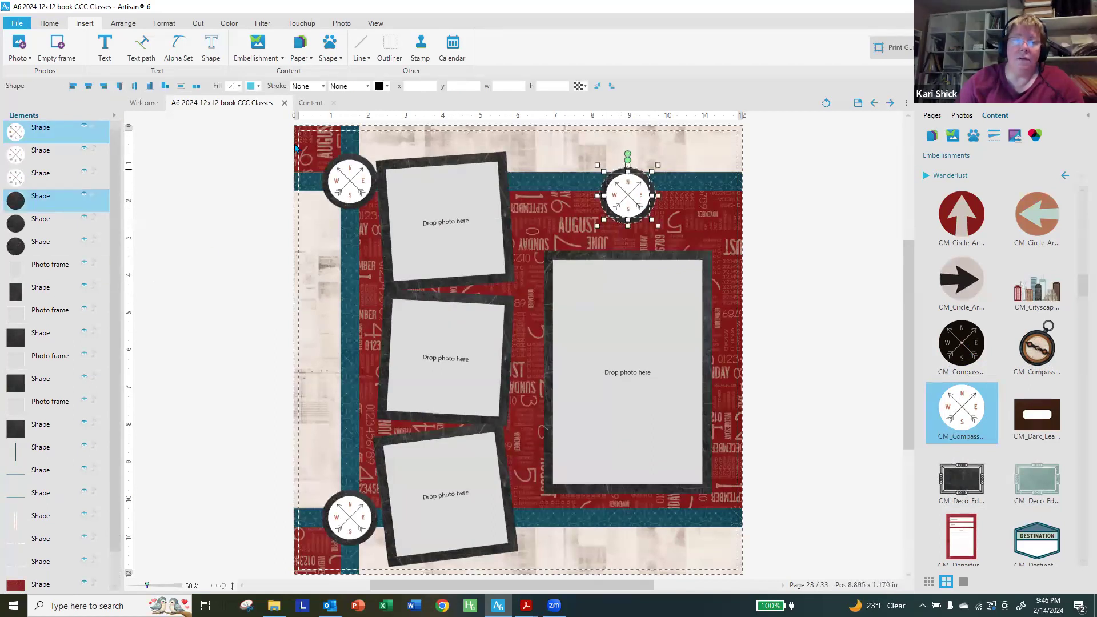
pyautogui.click(149, 86)
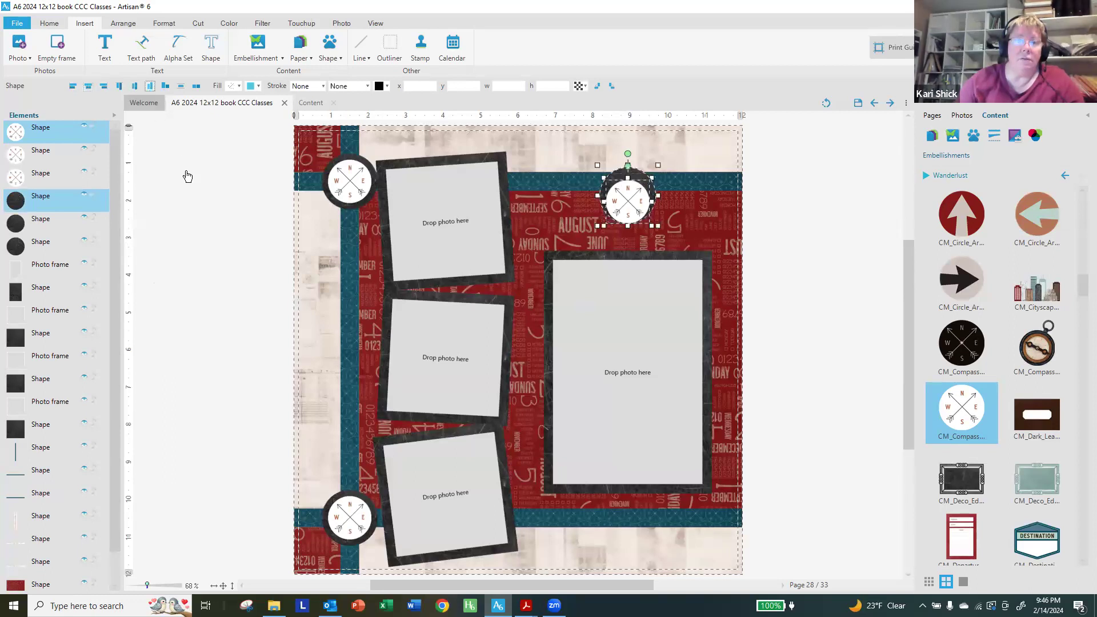
pyautogui.click(133, 87)
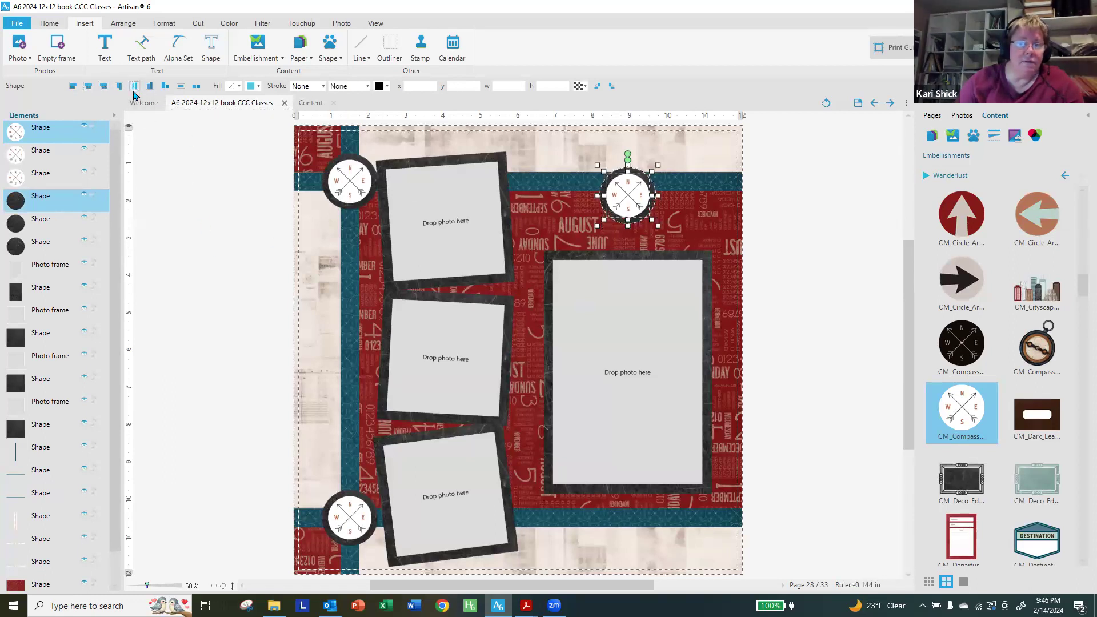
# - Centre the lower left compass horizontally on its dark circle
pyautogui.click(171, 331)
pyautogui.click(347, 520)
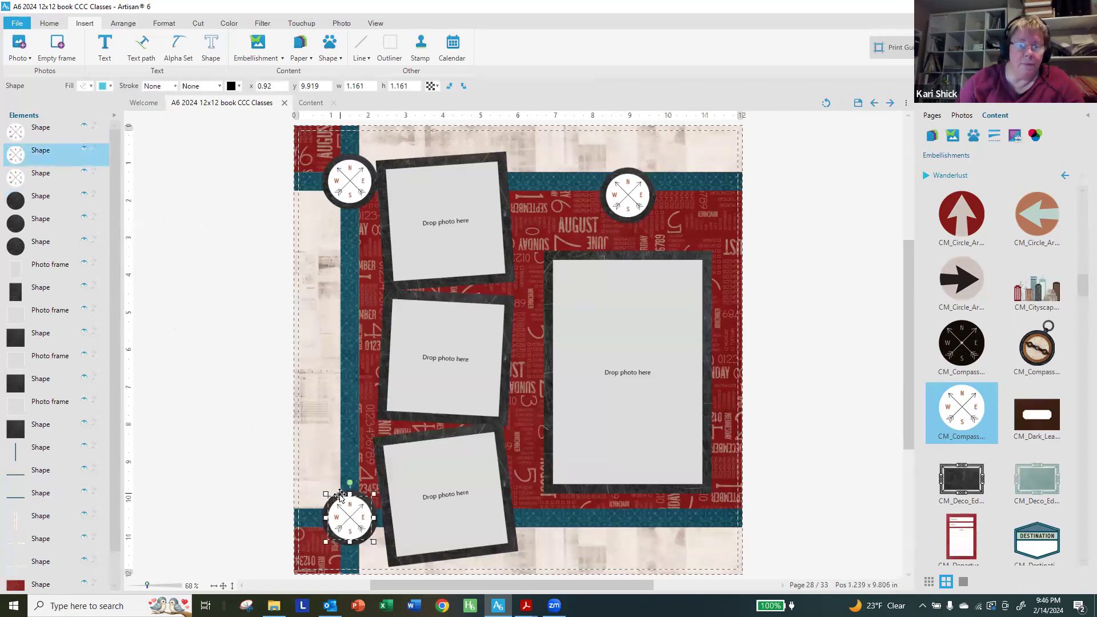
pyautogui.keyDown('shift'); pyautogui.click(339, 496); pyautogui.keyUp('shift')
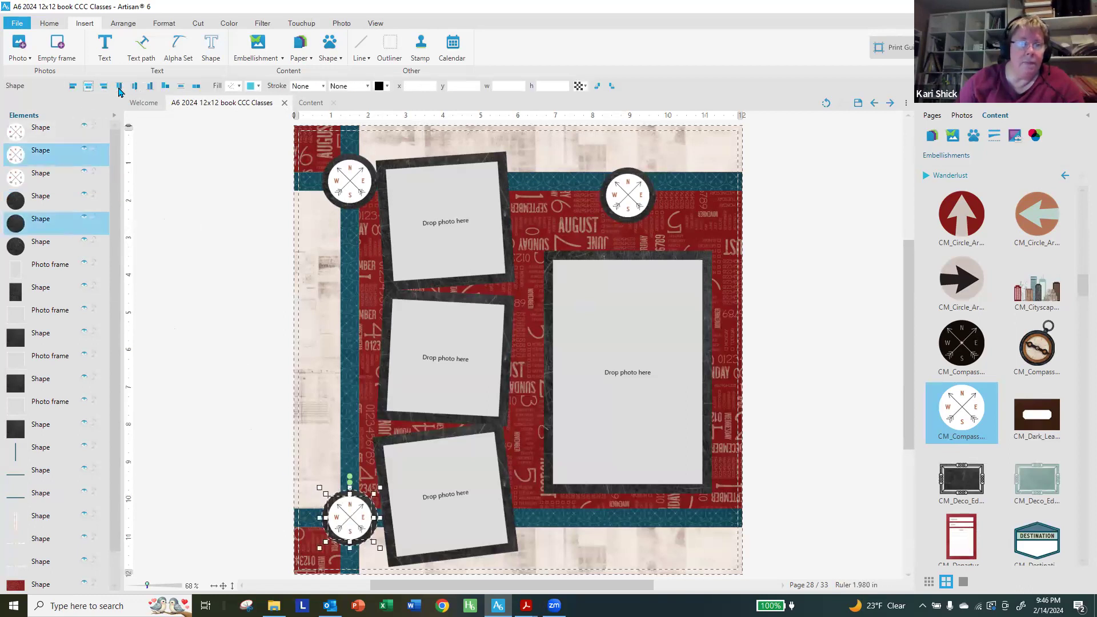
pyautogui.click(813, 294)
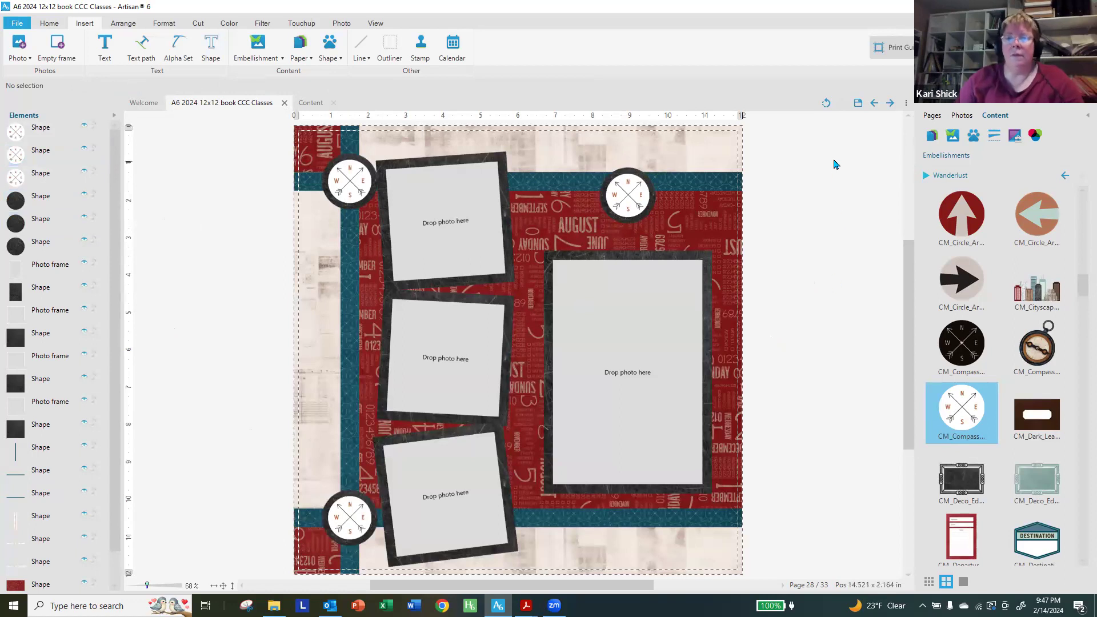
# - Replace the compass above the large photo with the red circle arrow, sized about 1.27 in and rotated 180 degrees to point down
pyautogui.click(623, 196)
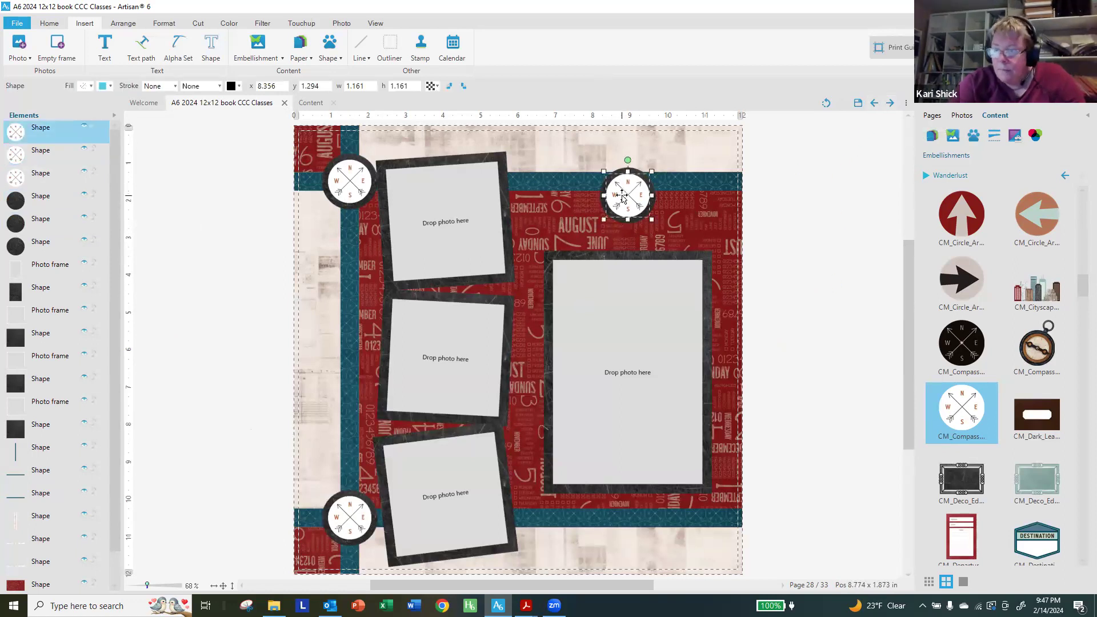
pyautogui.press('Delete')
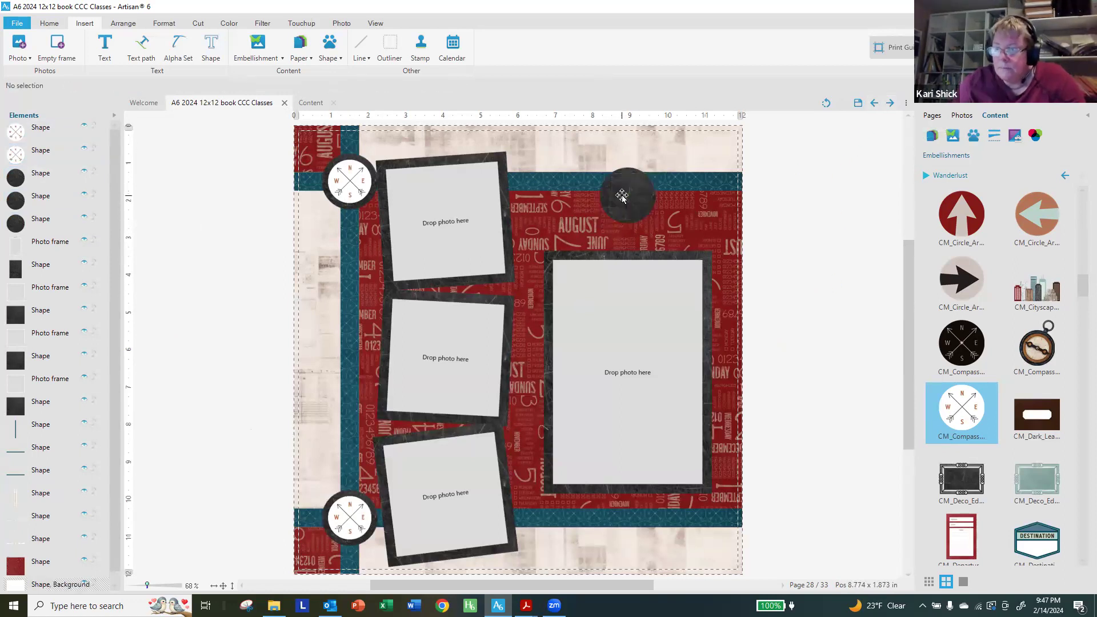
pyautogui.click(993, 227)
pyautogui.click(1000, 235)
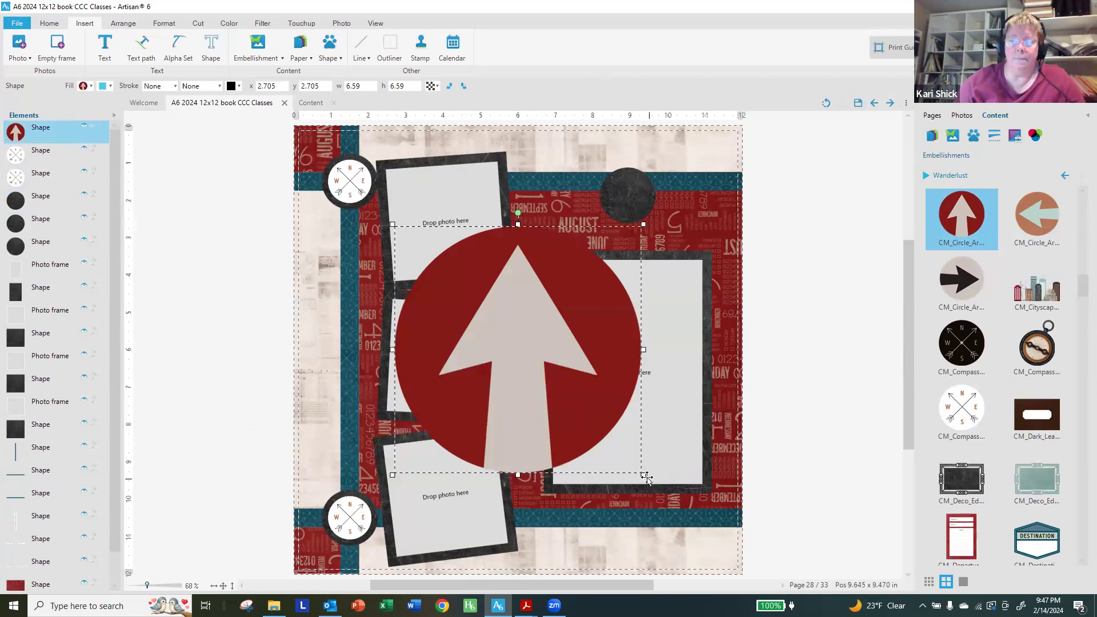
pyautogui.moveTo(642, 474); pyautogui.dragTo(636, 203)
pyautogui.click(464, 87)
pyautogui.click(464, 87)
pyautogui.click(685, 214)
# - Align the red arrow and the dark circle beneath it on a common vertical centre
pyautogui.click(640, 197)
pyautogui.keyDown('shift'); pyautogui.click(635, 173); pyautogui.keyUp('shift')
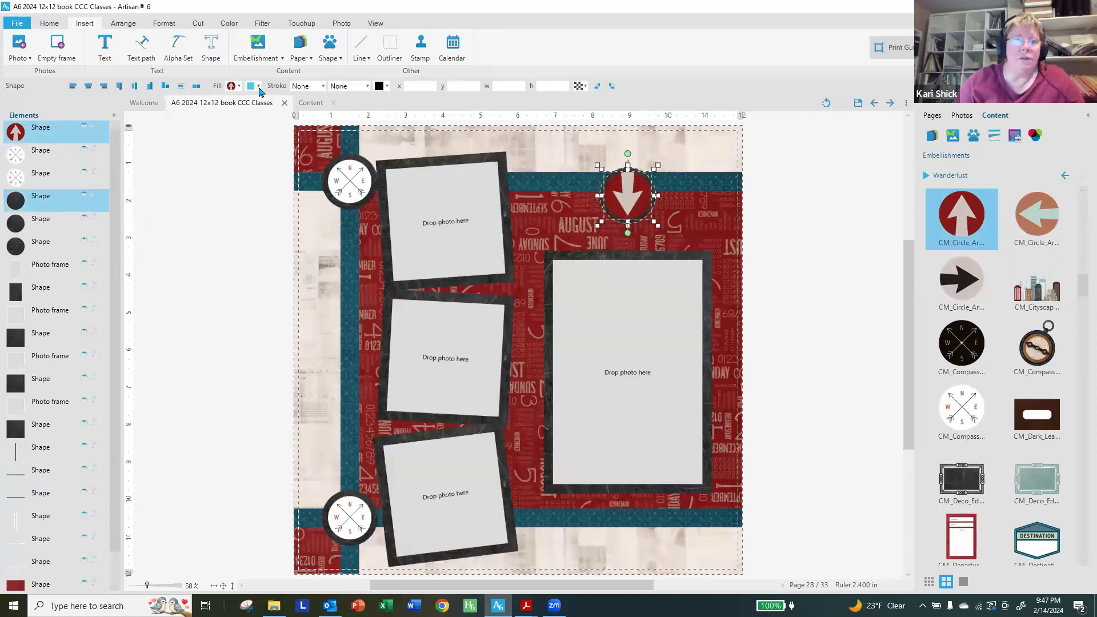
pyautogui.click(135, 88)
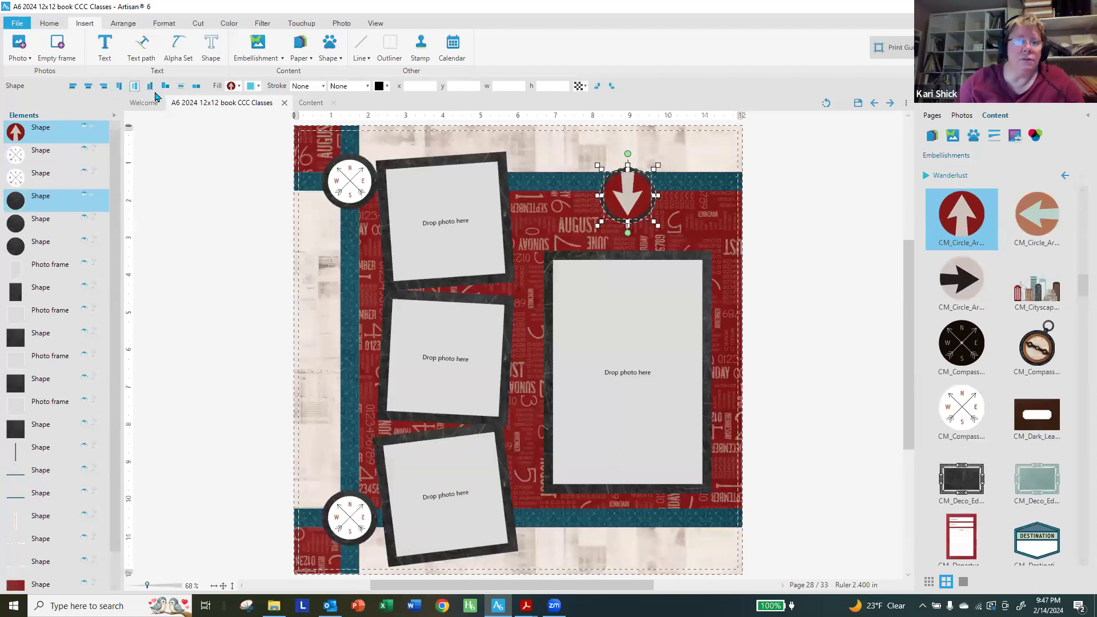
pyautogui.click(773, 279)
# - Add the Wanderlust EXPLORE title about 5.1 in wide above the large photo, and layer the red arrow in front of it
pyautogui.scroll(-5, 992, 335)
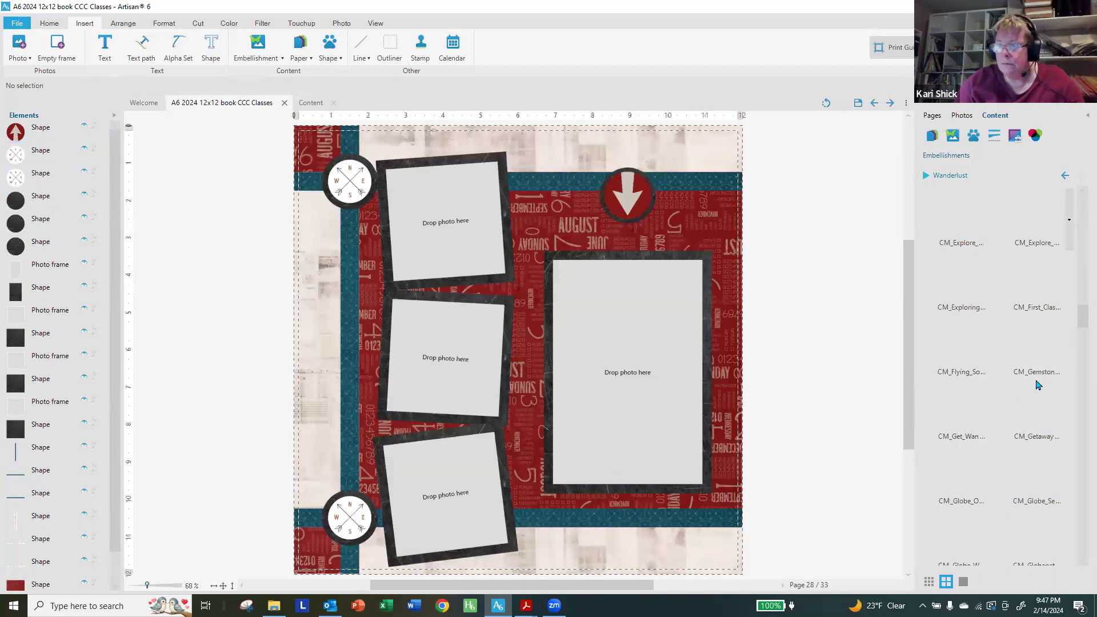
pyautogui.rightClick(1072, 247)
pyautogui.click(1022, 246)
pyautogui.moveTo(623, 469); pyautogui.dragTo(539, 514)
pyautogui.moveTo(650, 554); pyautogui.dragTo(640, 171)
pyautogui.click(626, 217)
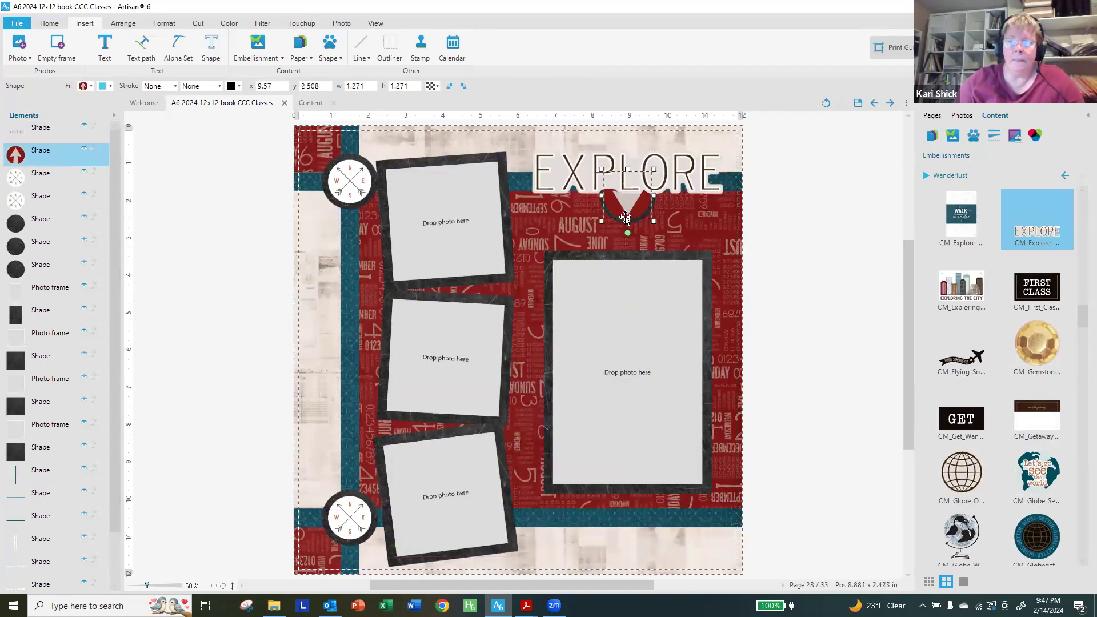
pyautogui.moveTo(50, 155); pyautogui.dragTo(54, 128)
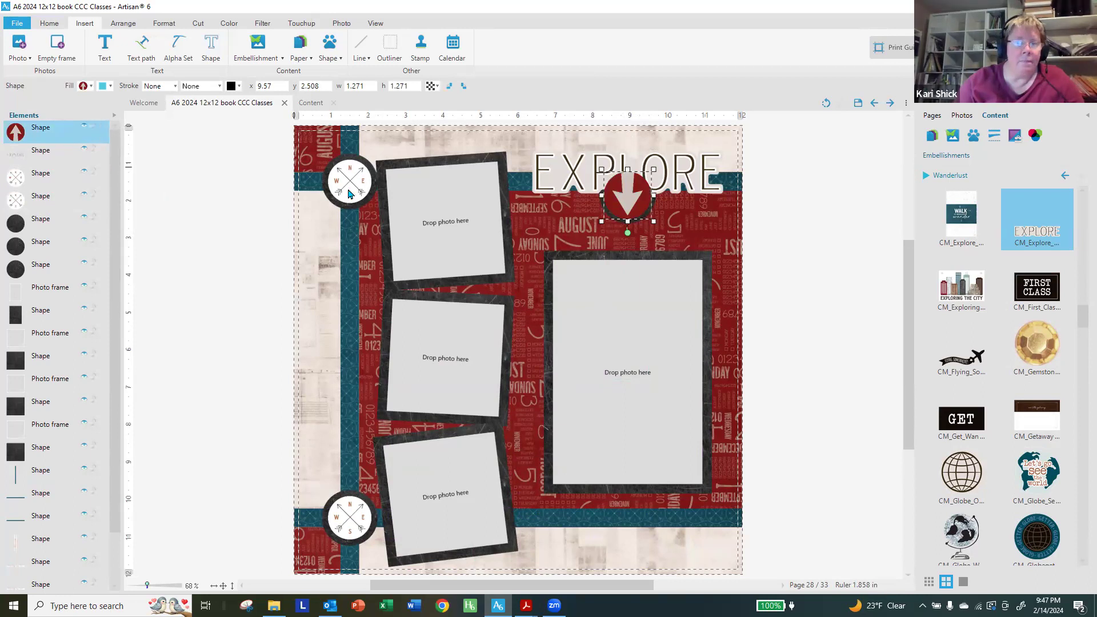
# - Move the red arrow with its dark circle down beneath the EXPLORE title, and nudge the title slightly up
pyautogui.keyDown('ctrl'); pyautogui.click(618, 221); pyautogui.keyUp('ctrl')
pyautogui.moveTo(620, 210); pyautogui.dragTo(619, 232)
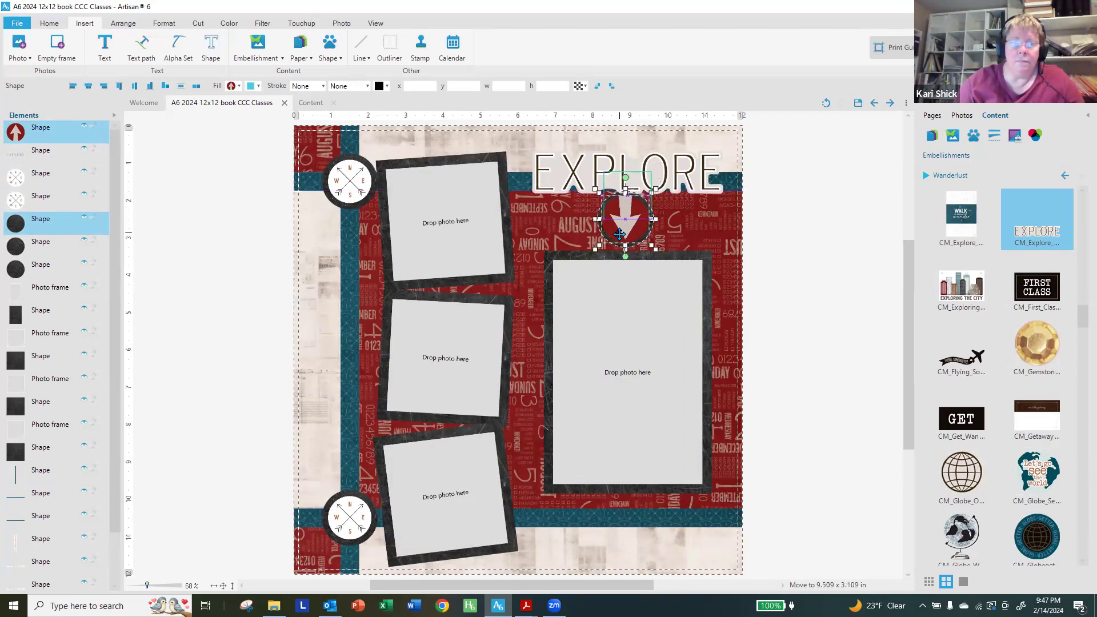
pyautogui.moveTo(639, 189); pyautogui.dragTo(639, 181)
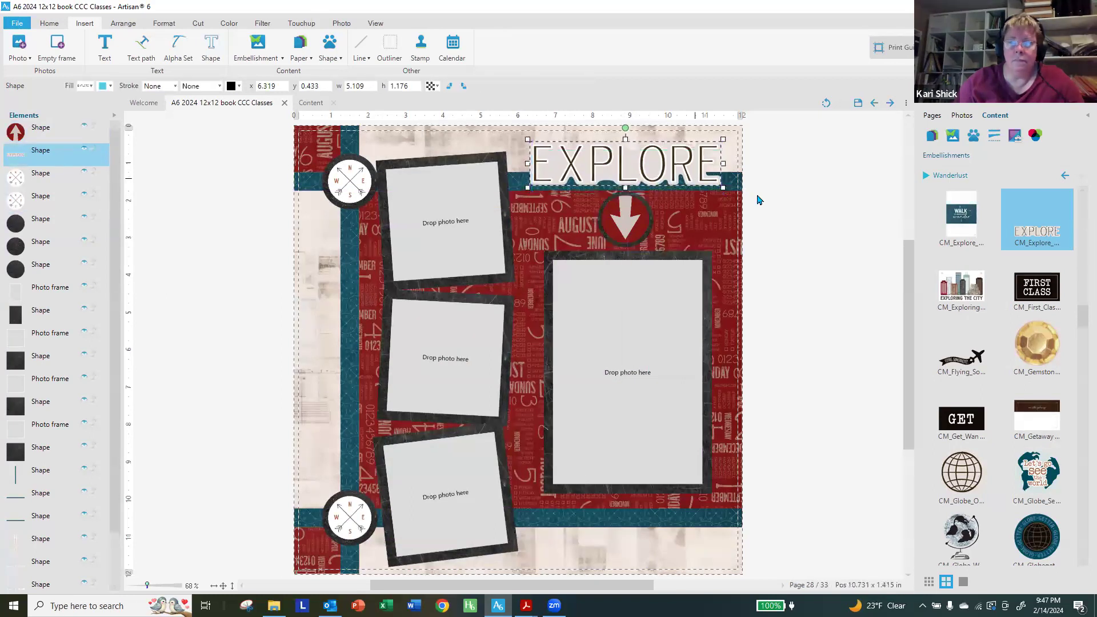
pyautogui.click(875, 184)
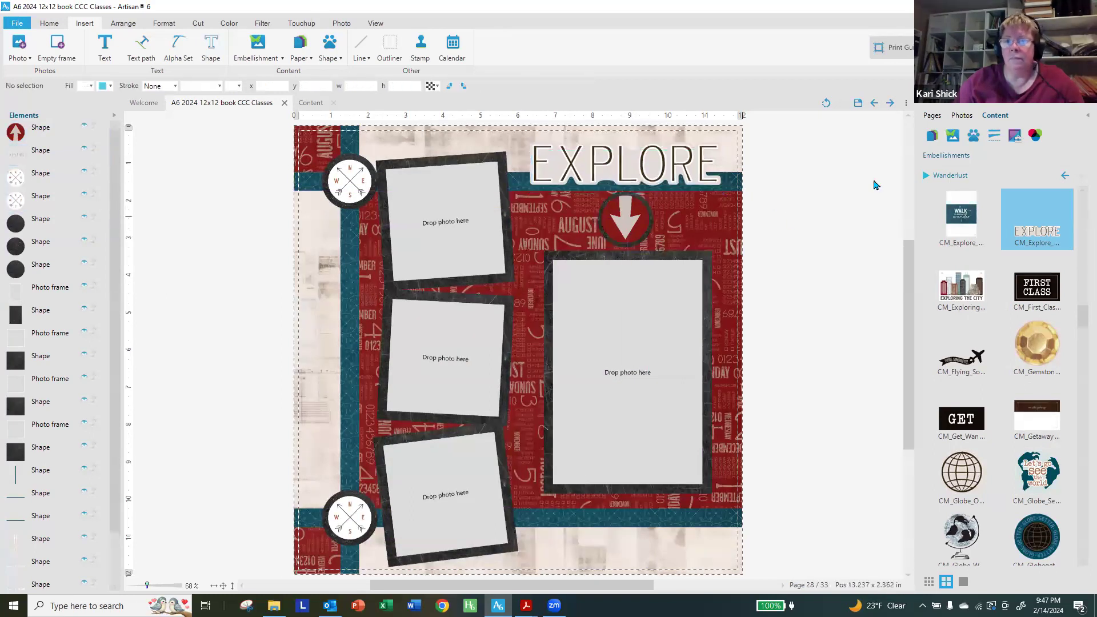
# - On page 29, add the white Wanderlust compass and place it over the upper dark circle
pyautogui.click(891, 104)
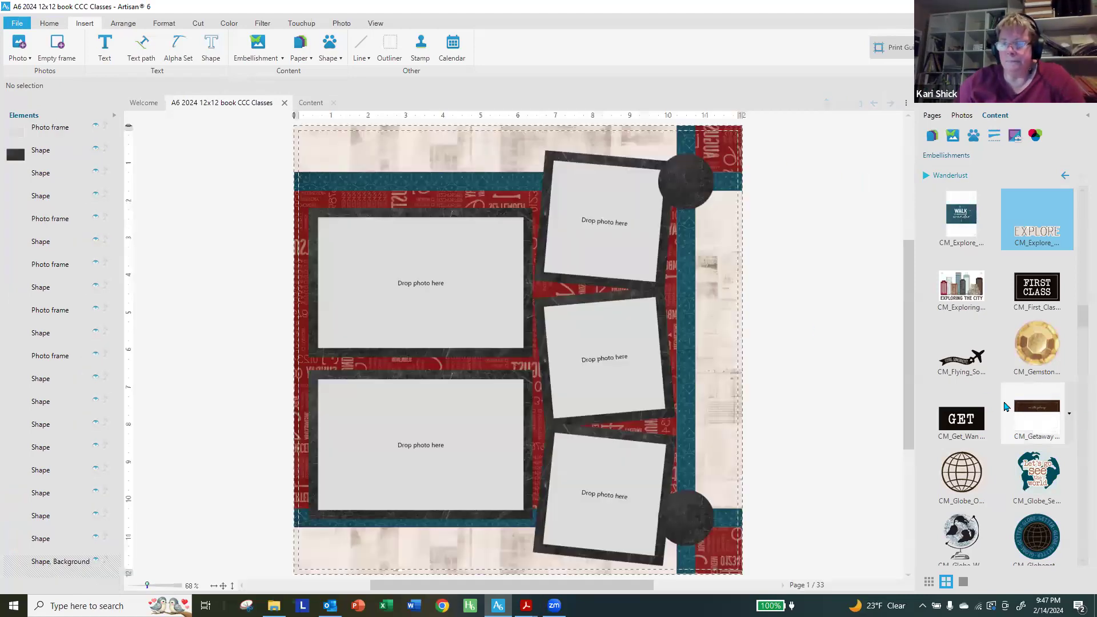
pyautogui.scroll(2, 997, 388)
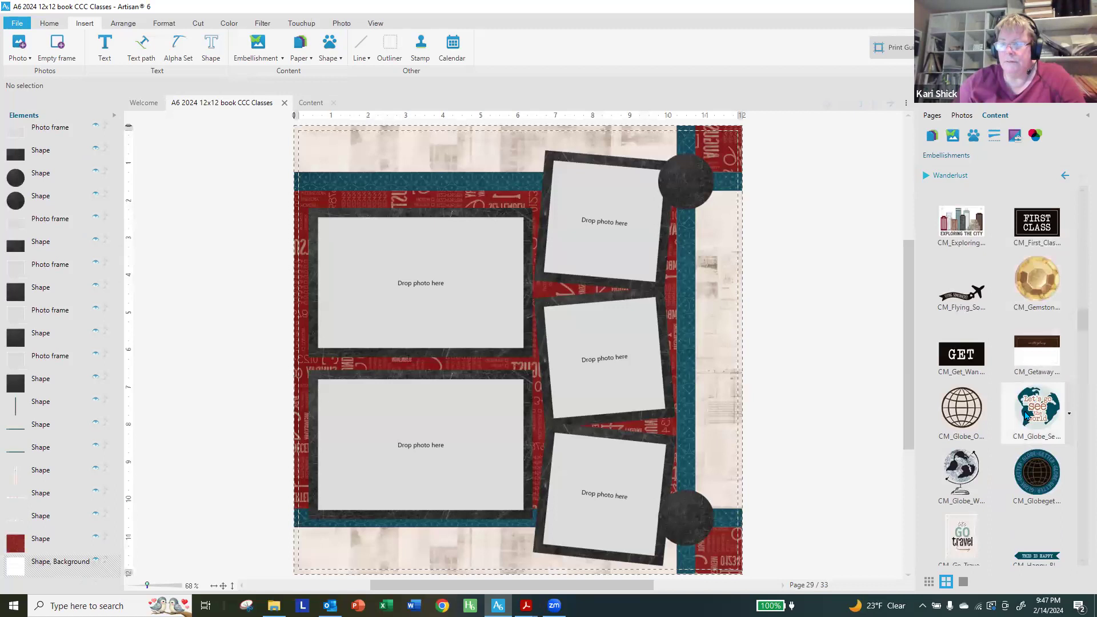
pyautogui.scroll(4, 1003, 404)
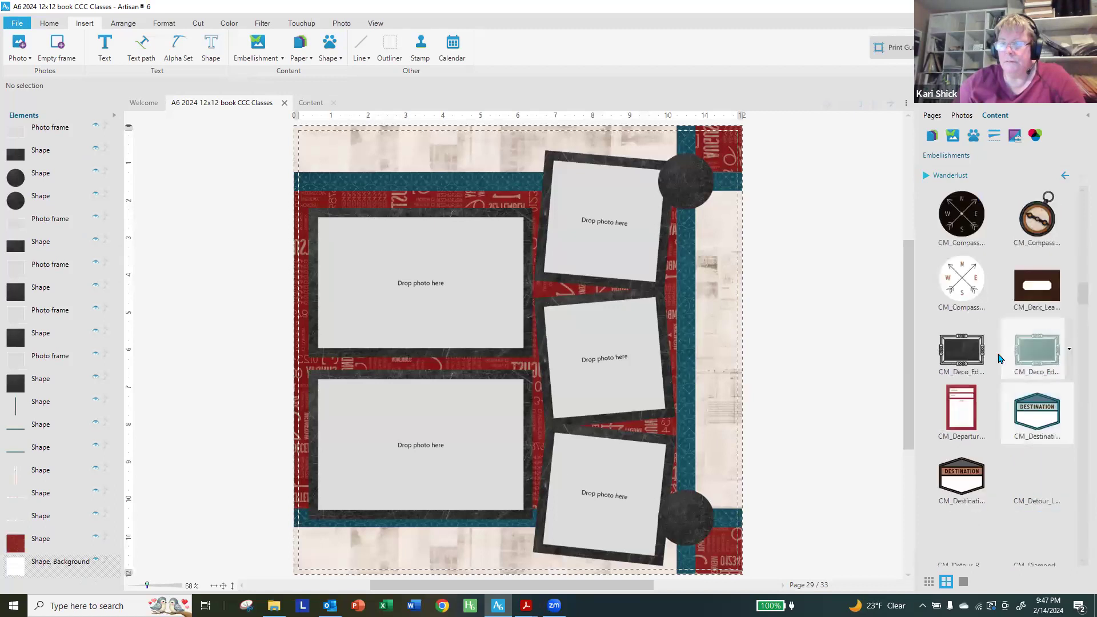
pyautogui.rightClick(999, 301)
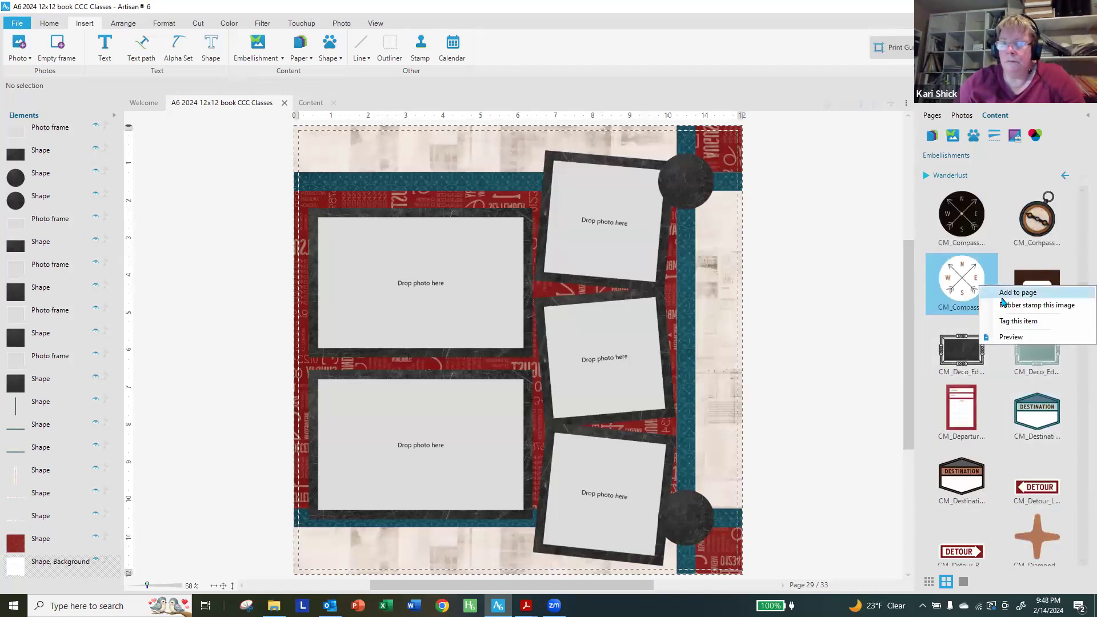
pyautogui.click(209, 170)
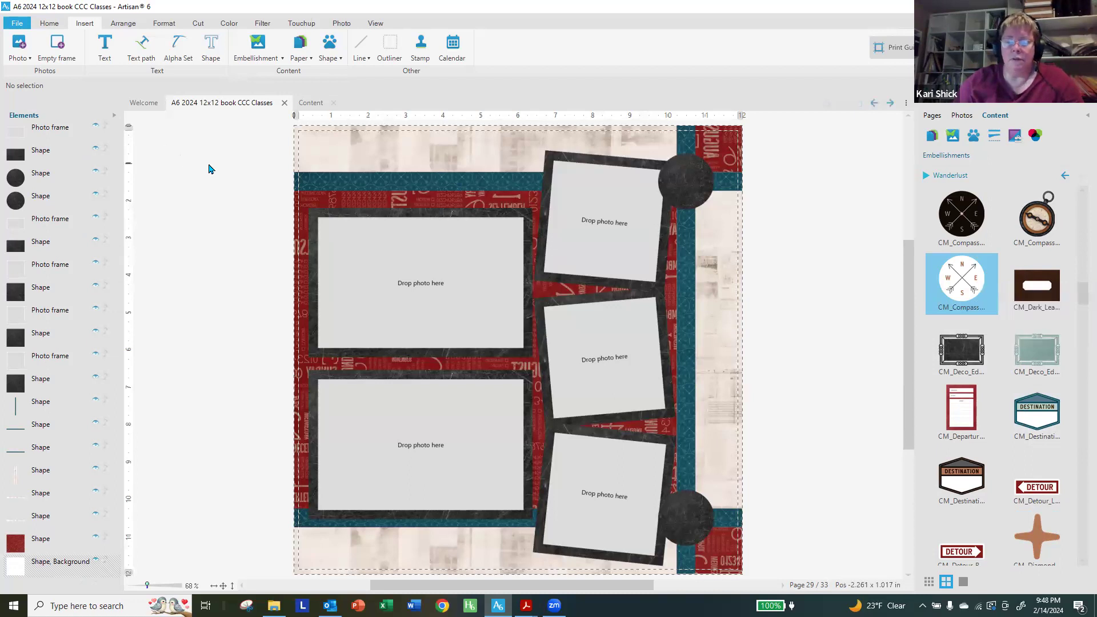
pyautogui.moveTo(537, 356); pyautogui.dragTo(699, 187)
pyautogui.press('Escape')
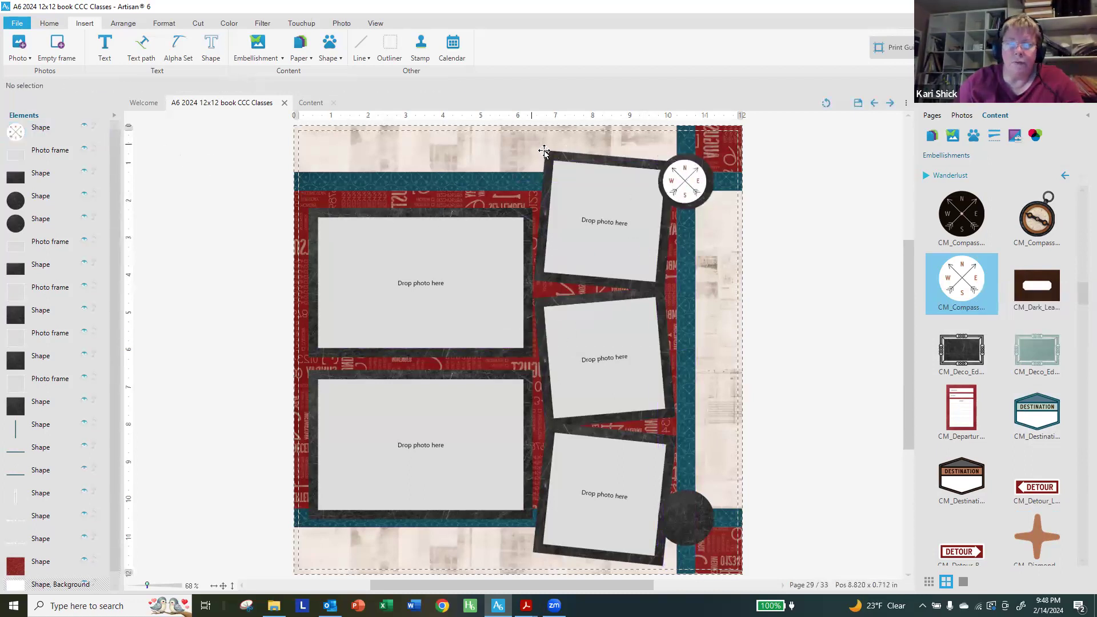
# - Align the white compass and the upper dark circle on common horizontal and vertical centres
pyautogui.click(685, 185)
pyautogui.keyDown('shift'); pyautogui.click(708, 191); pyautogui.keyUp('shift')
pyautogui.click(87, 88)
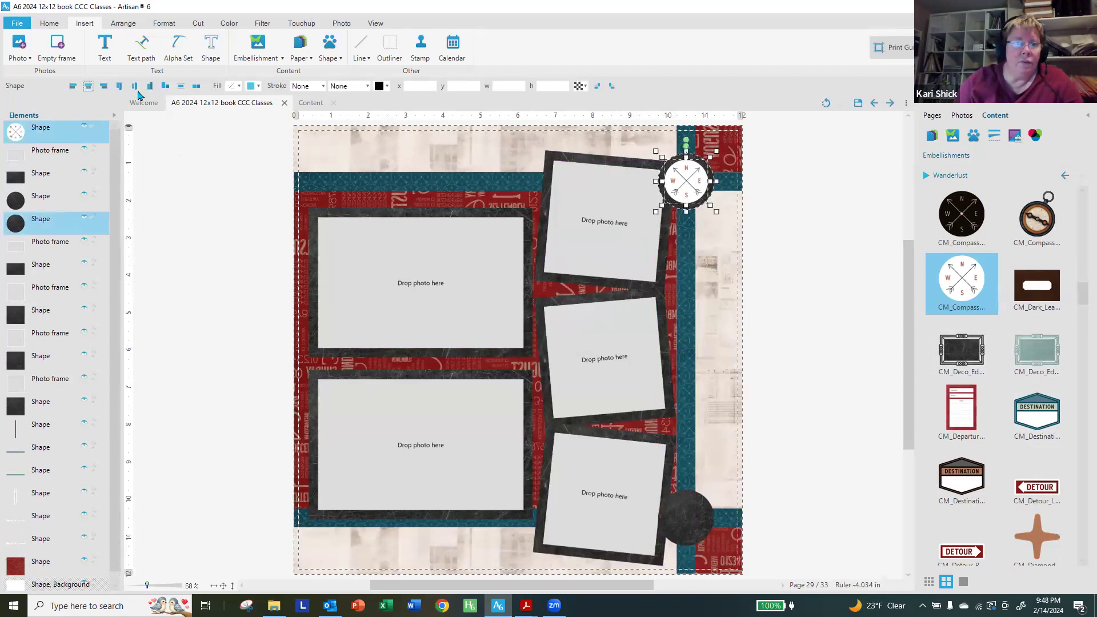
pyautogui.click(759, 467)
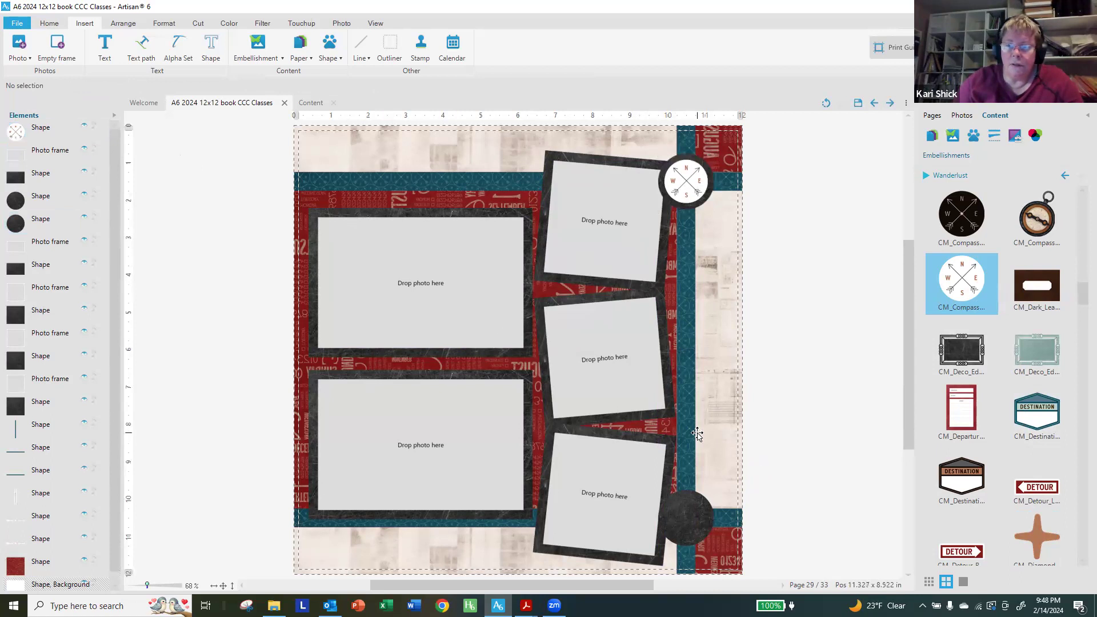
# - Paste a second white compass onto the lower dark circle of page 29 and align their centres
pyautogui.hotkey('ctrl', 'v')
pyautogui.moveTo(511, 363); pyautogui.dragTo(678, 529)
pyautogui.keyDown('shift'); pyautogui.click(692, 544); pyautogui.keyUp('shift')
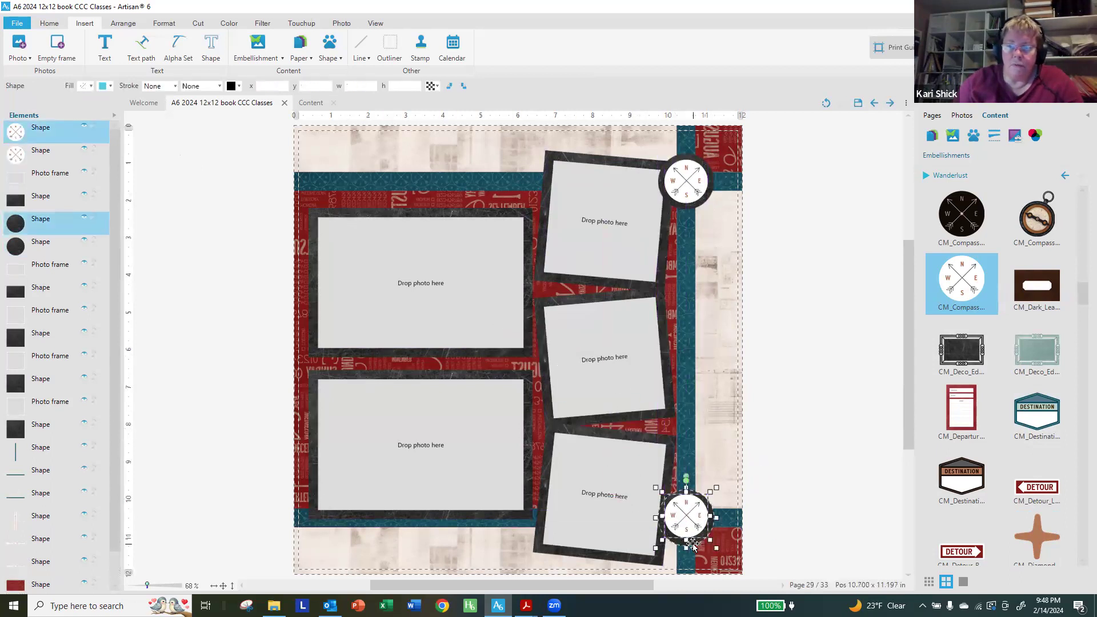
pyautogui.click(132, 88)
pyautogui.click(839, 295)
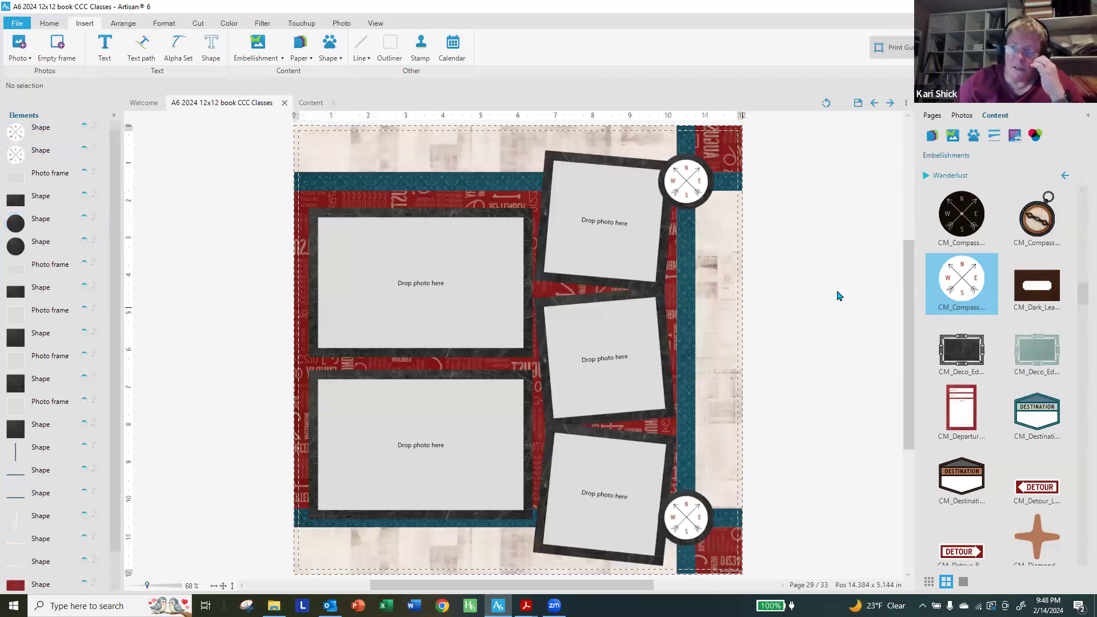
# - Save the project and display pages 28 and 29 together as a two-page spread
pyautogui.click(858, 103)
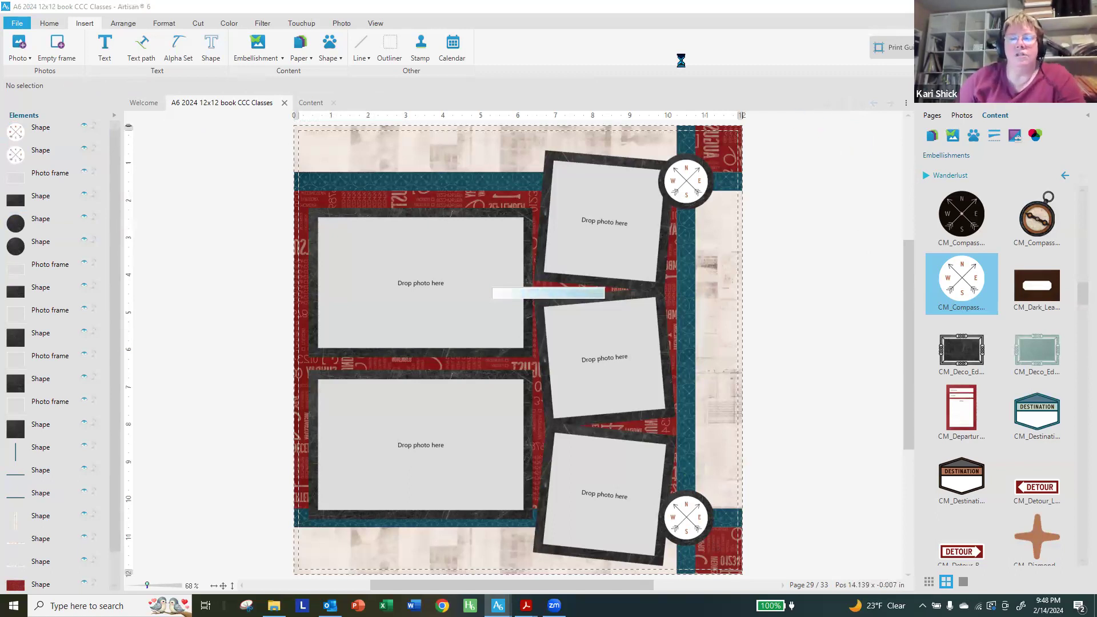
pyautogui.click(375, 23)
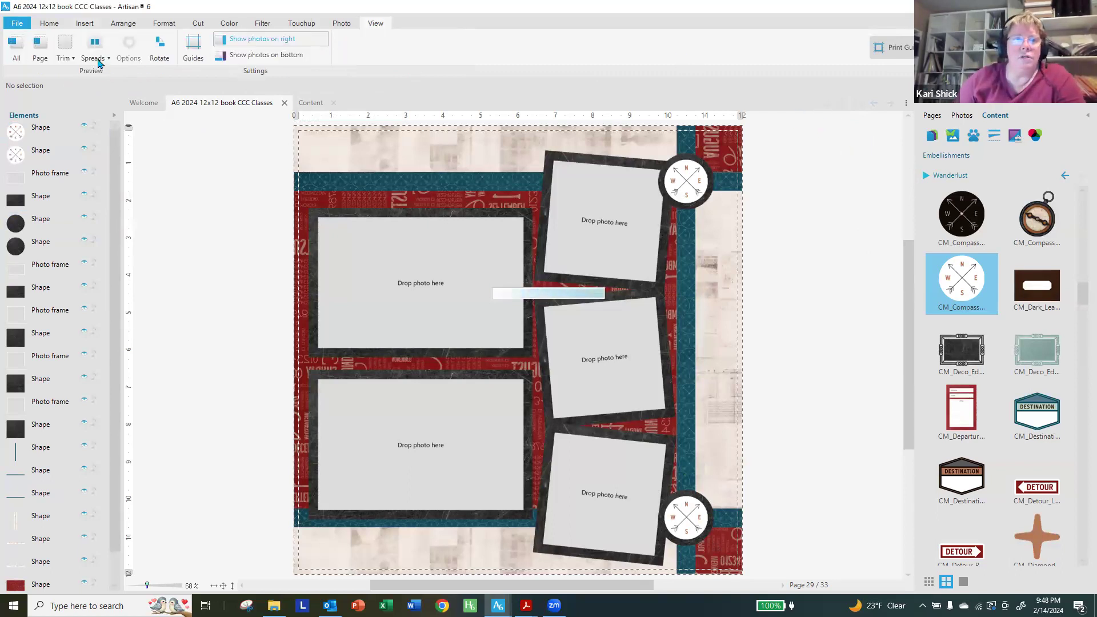
pyautogui.click(98, 58)
pyautogui.click(98, 72)
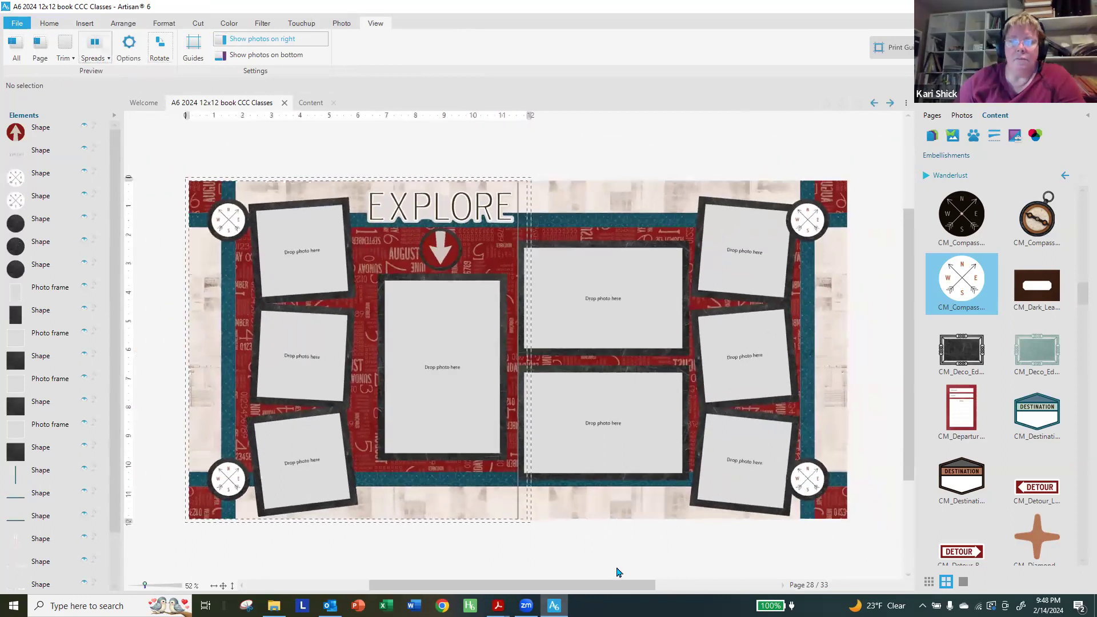
# - Add a shadow to the EXPLORE title on page 28
pyautogui.click(471, 208)
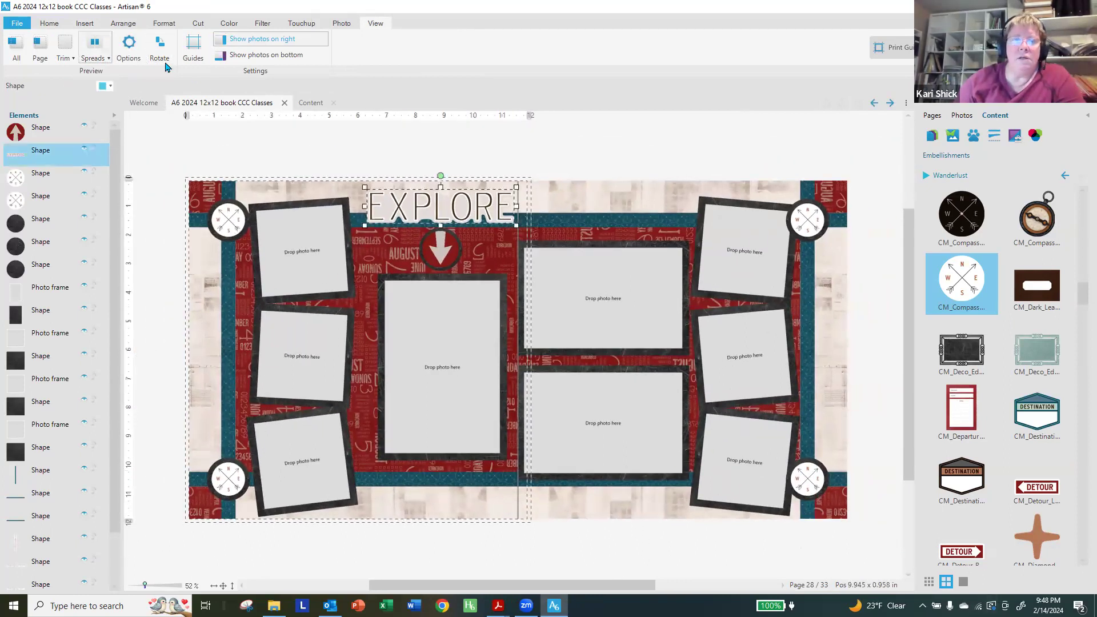
pyautogui.click(164, 22)
pyautogui.click(418, 140)
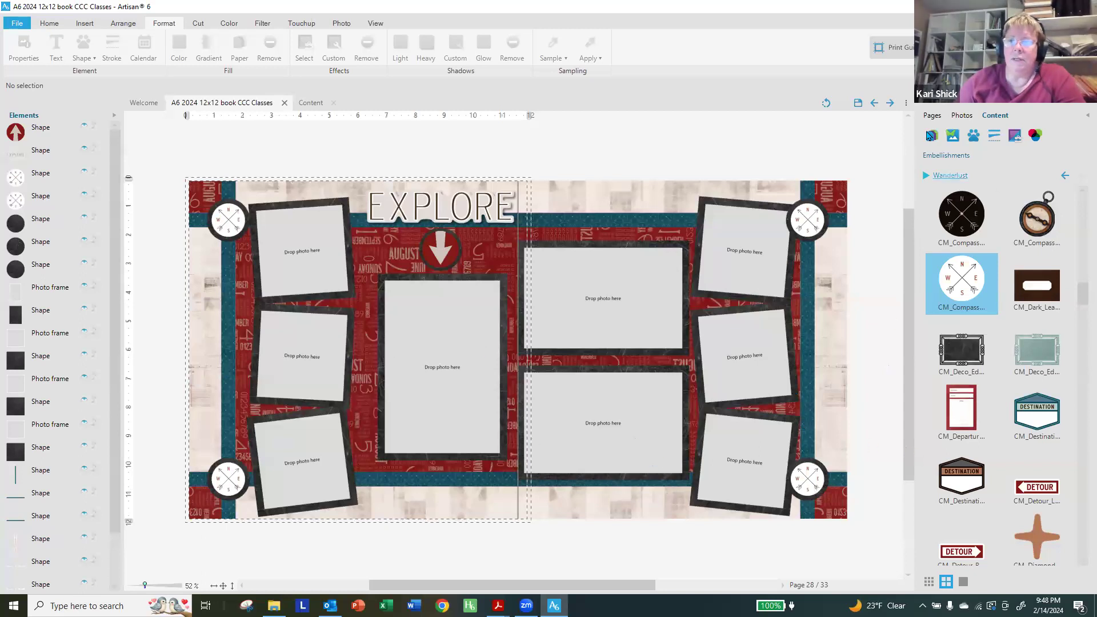
# - Move the grey layout page 18 to position 21 so the two purple-blue pages form spread 18–19, and open that spread
pyautogui.click(932, 116)
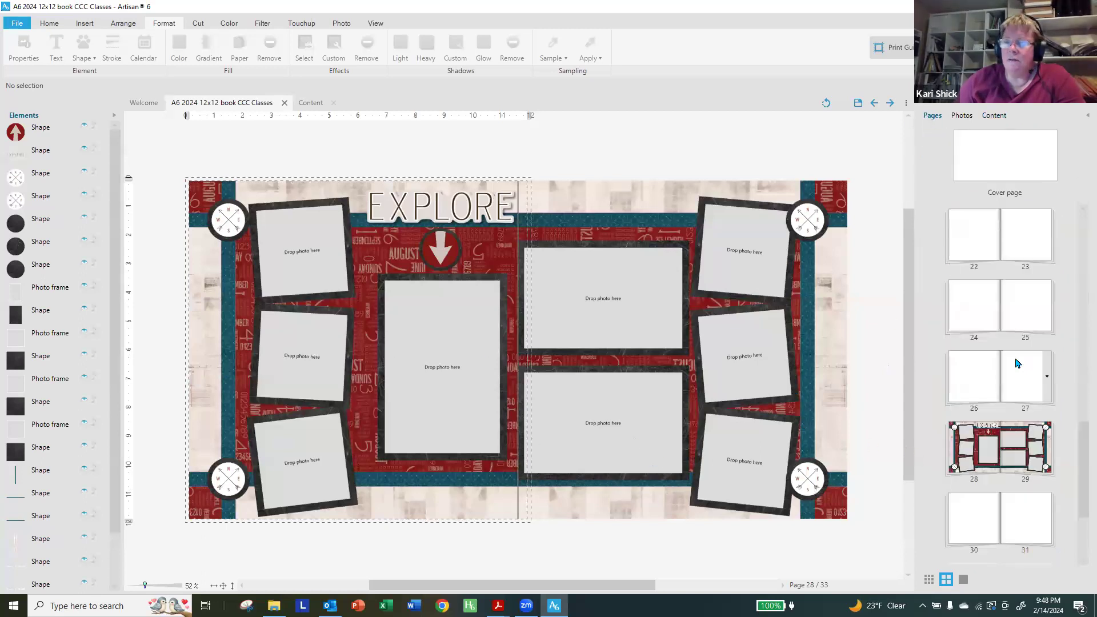
pyautogui.scroll(3, 990, 351)
pyautogui.moveTo(990, 350); pyautogui.dragTo(1031, 376)
pyautogui.moveTo(1021, 320); pyautogui.dragTo(985, 463)
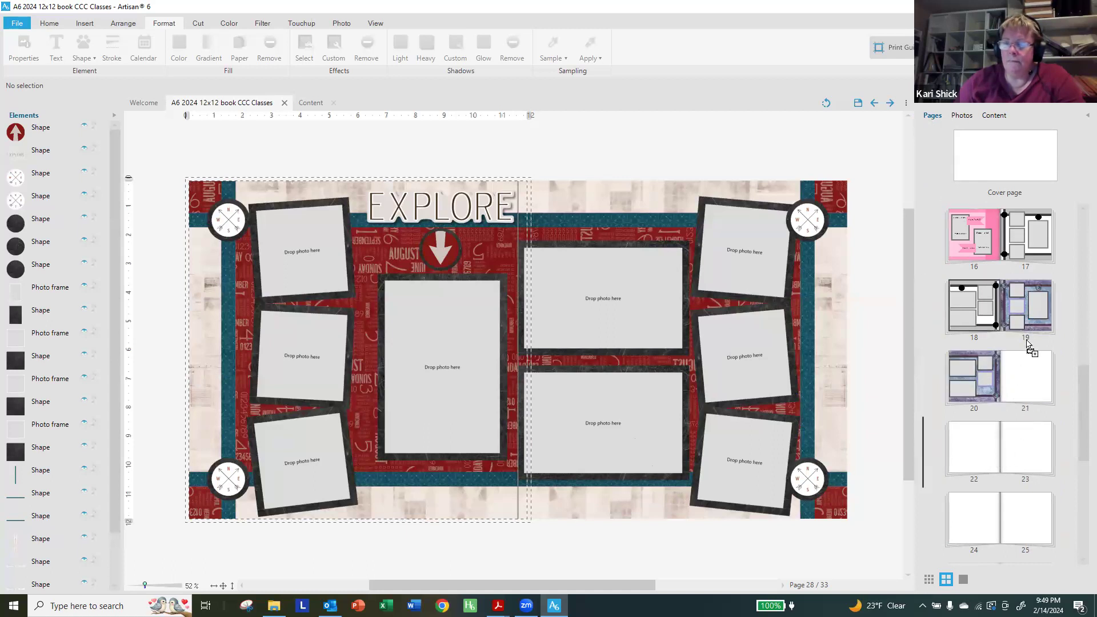
pyautogui.moveTo(1027, 343); pyautogui.dragTo(1011, 320)
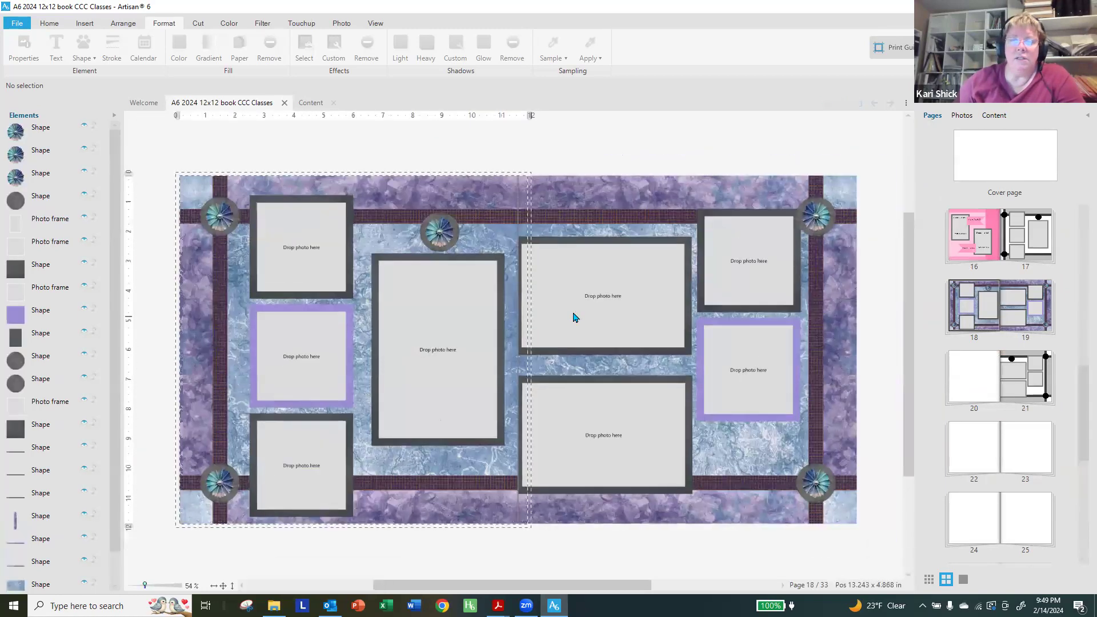
# - Show the Winning Combinations January 2024 embellishments, and bring up the open PDF windows to return to the recipe
pyautogui.click(1002, 119)
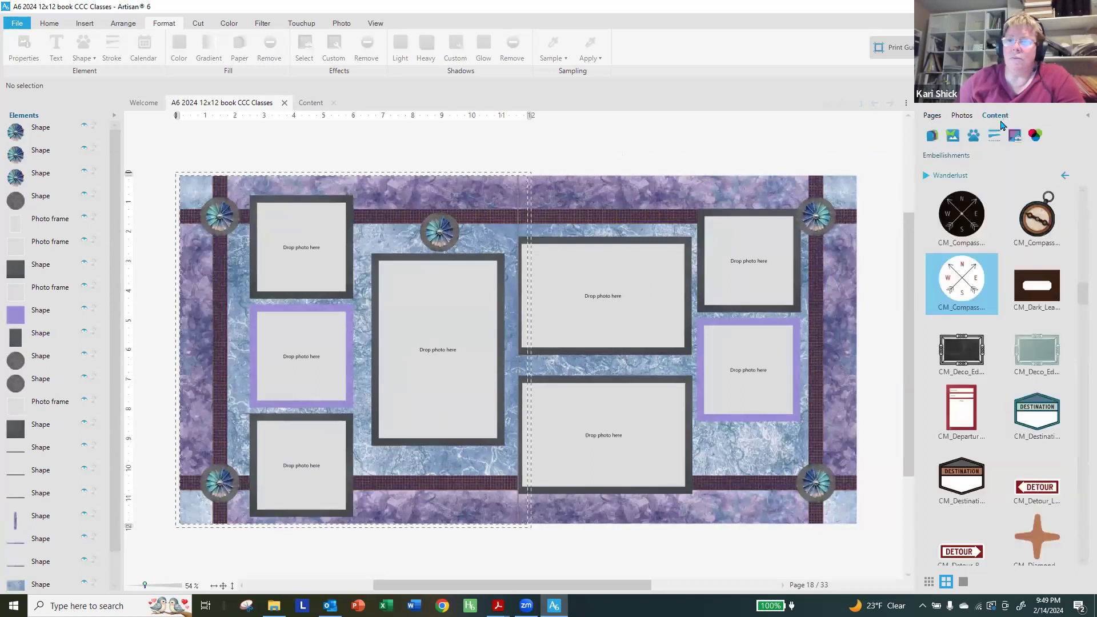
pyautogui.click(943, 176)
pyautogui.scroll(10, 878, 234)
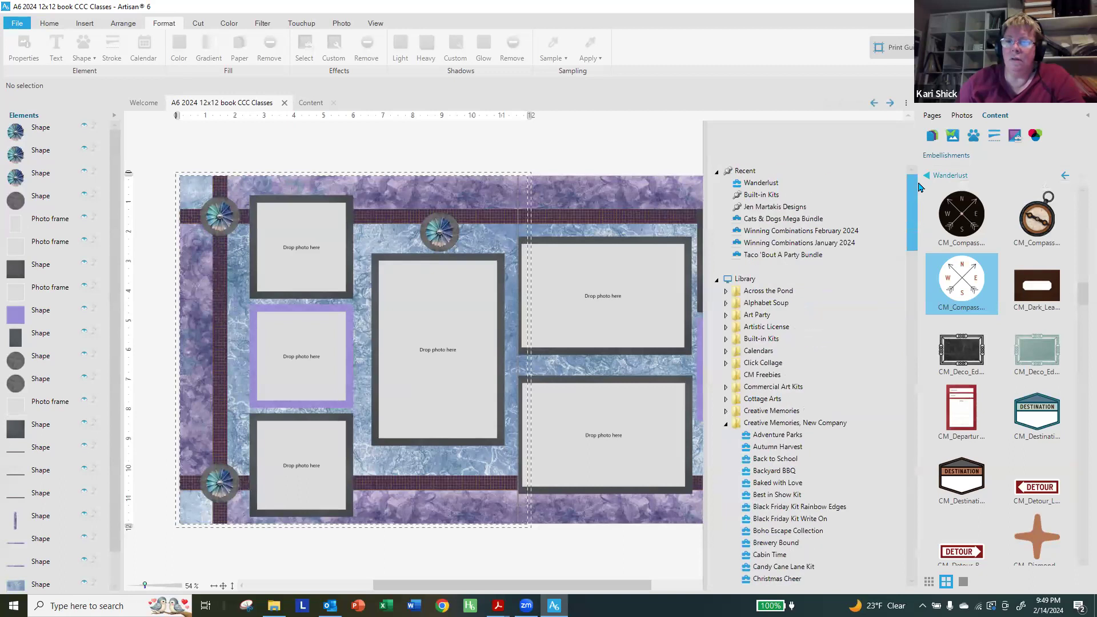
pyautogui.click(869, 242)
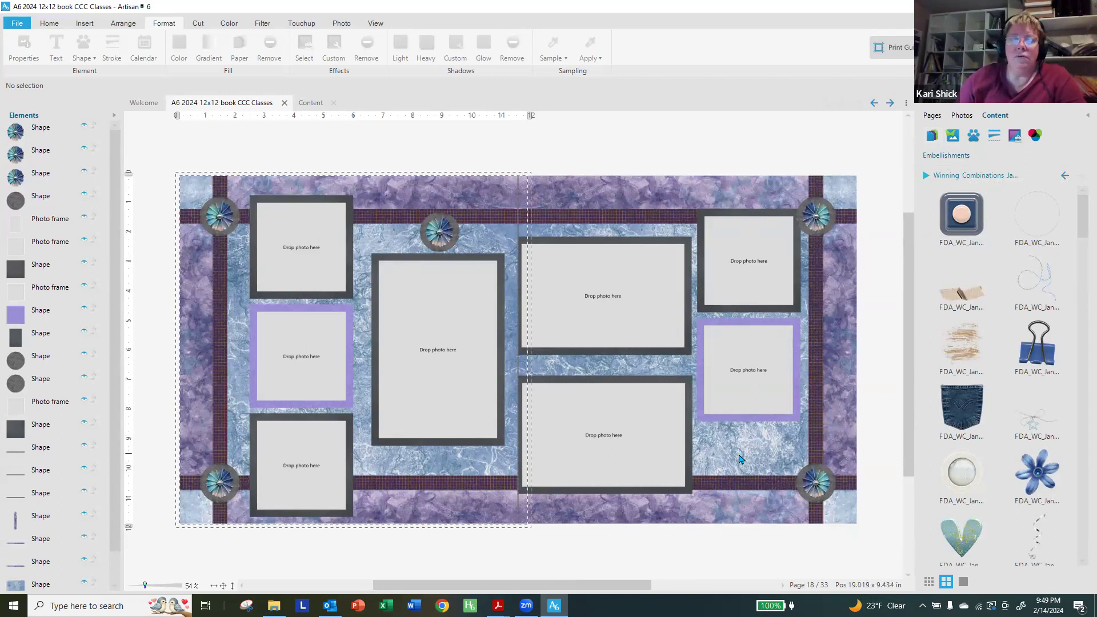
pyautogui.moveTo(498, 606)
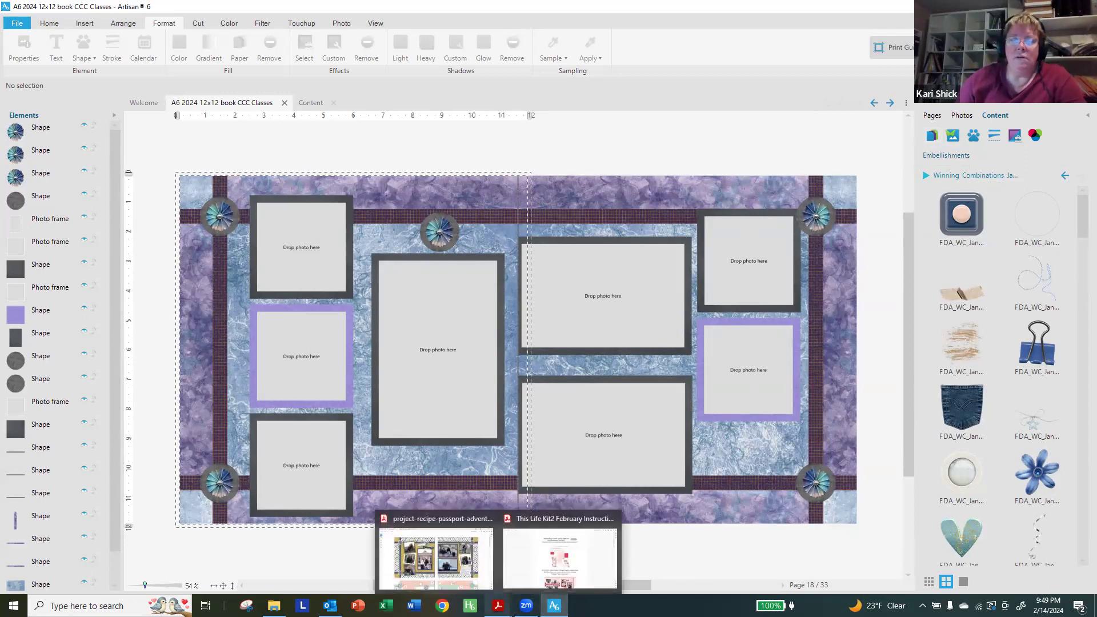